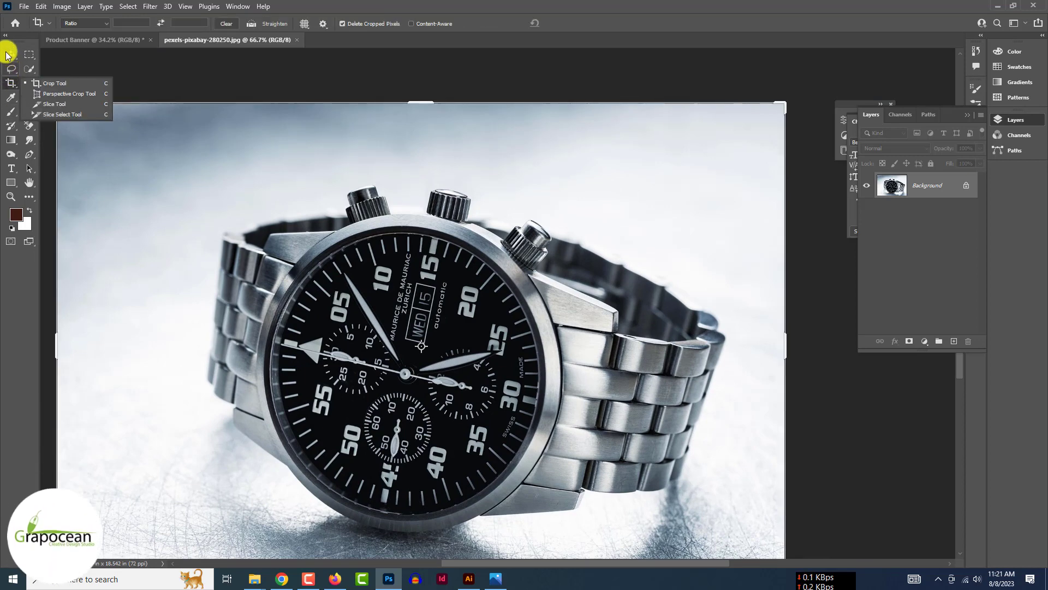
# With the Pen tool in Path mode, start an outline at the lower lug joint and trace the bezel's lower edge.
pyautogui.click(7, 55)
pyautogui.click(31, 154)
pyautogui.click(67, 154)
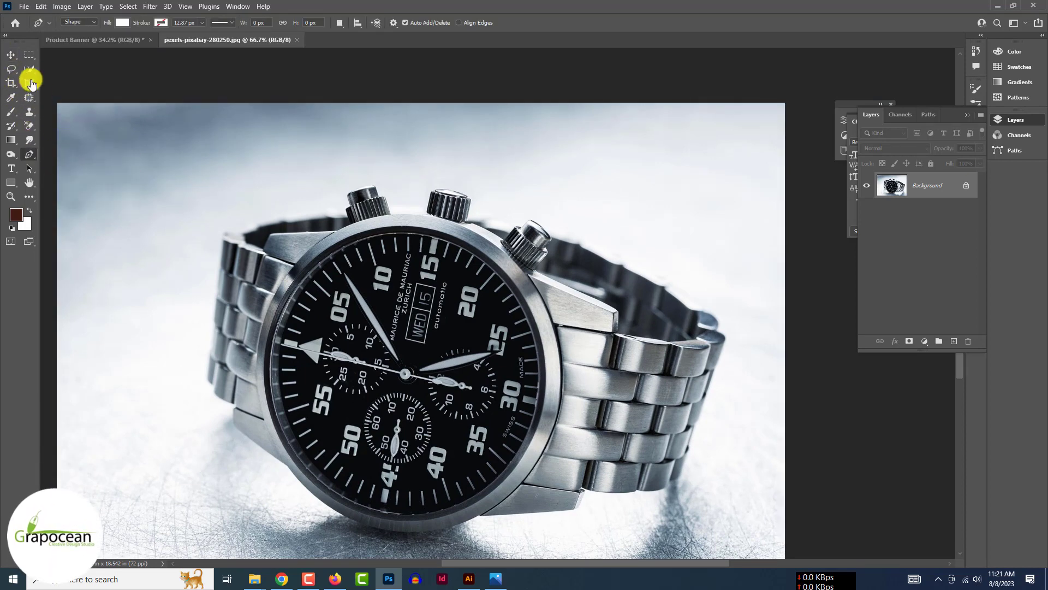
pyautogui.click(7, 36)
pyautogui.click(6, 36)
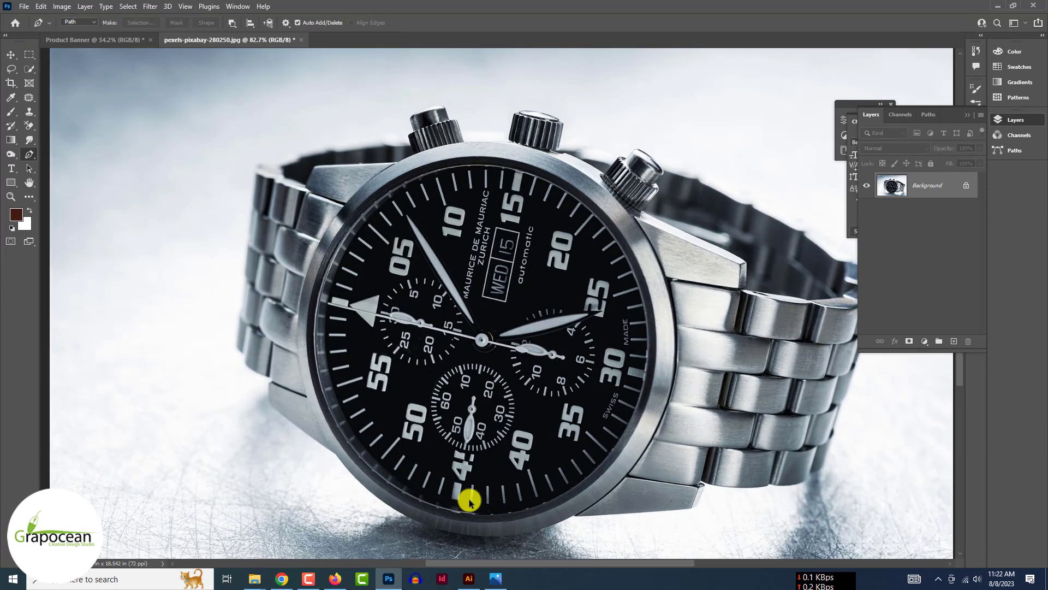
pyautogui.scroll(6, 561, 502)
pyautogui.click(609, 513)
pyautogui.moveTo(537, 538); pyautogui.dragTo(709, 359)
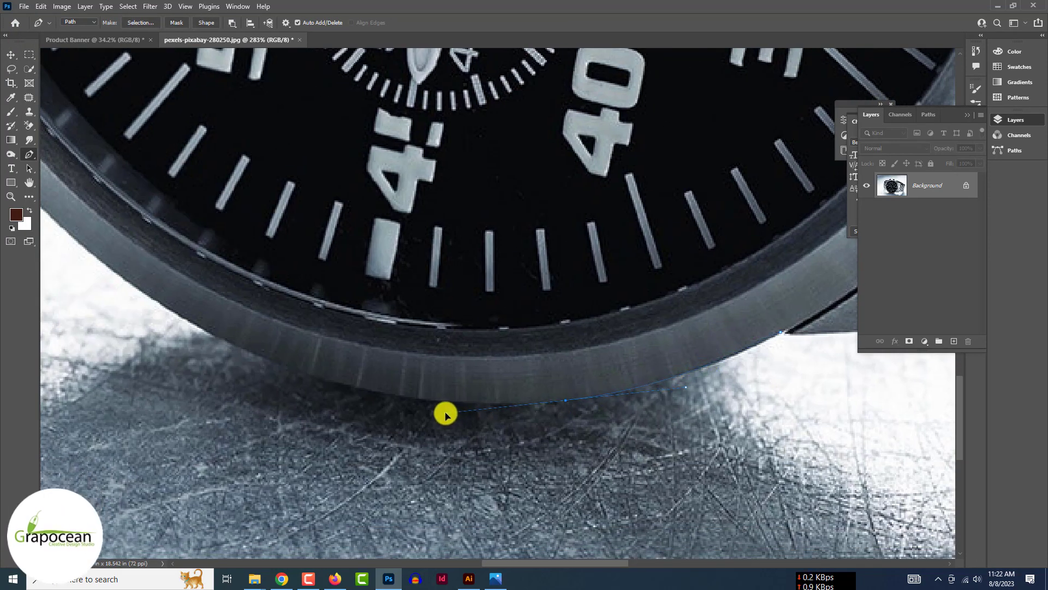
pyautogui.moveTo(444, 414); pyautogui.dragTo(632, 484)
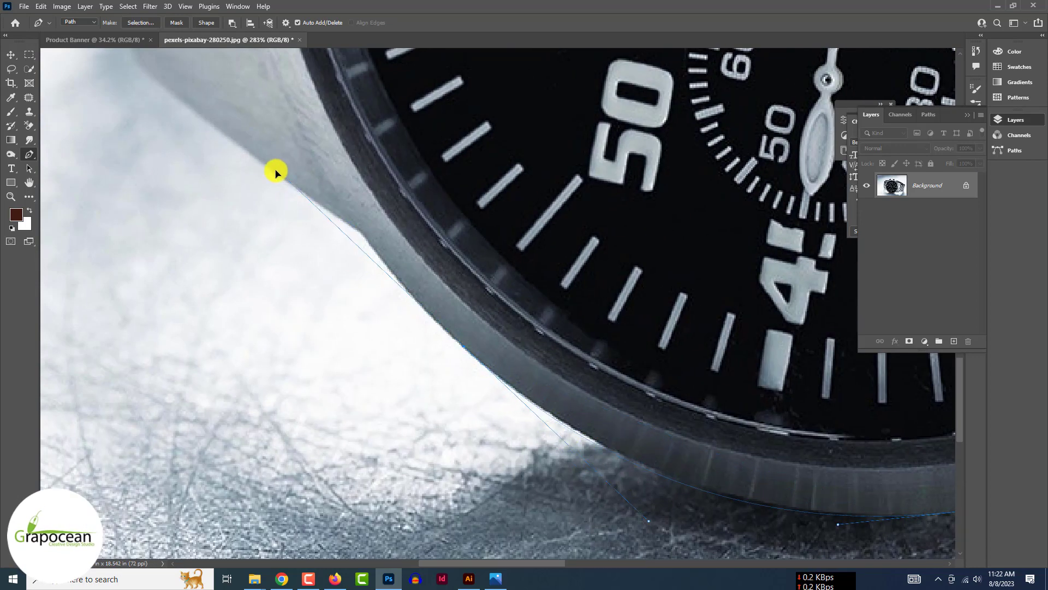
# Continue the path up the bezel's lower-left edge to the corner where the left lug begins.
pyautogui.click(299, 192)
pyautogui.scroll(-5, 323, 217)
pyautogui.scroll(5, 323, 217)
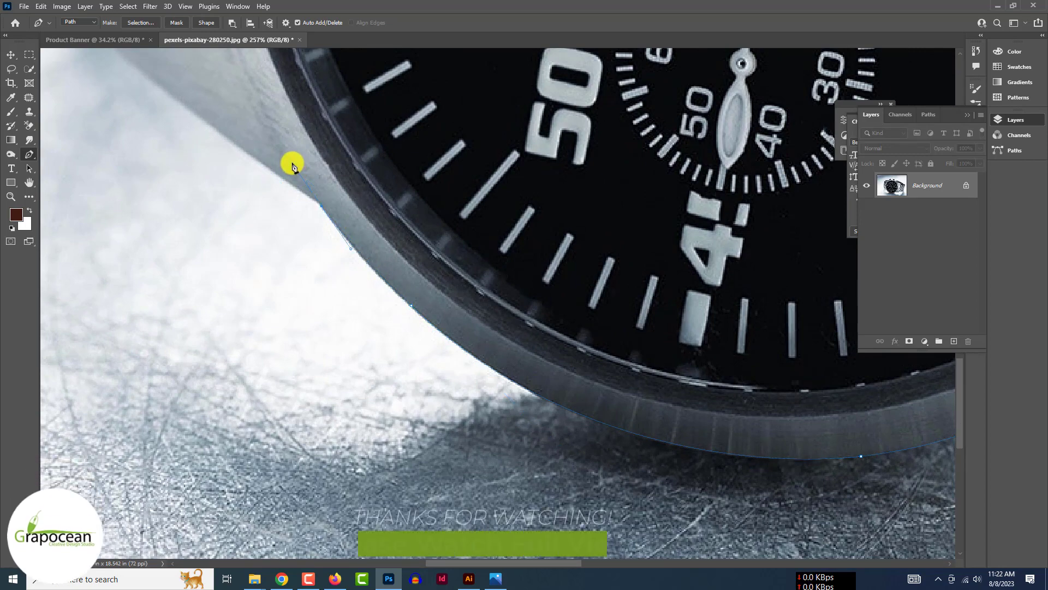
pyautogui.scroll(5, 323, 208)
pyautogui.scroll(-4, 260, 171)
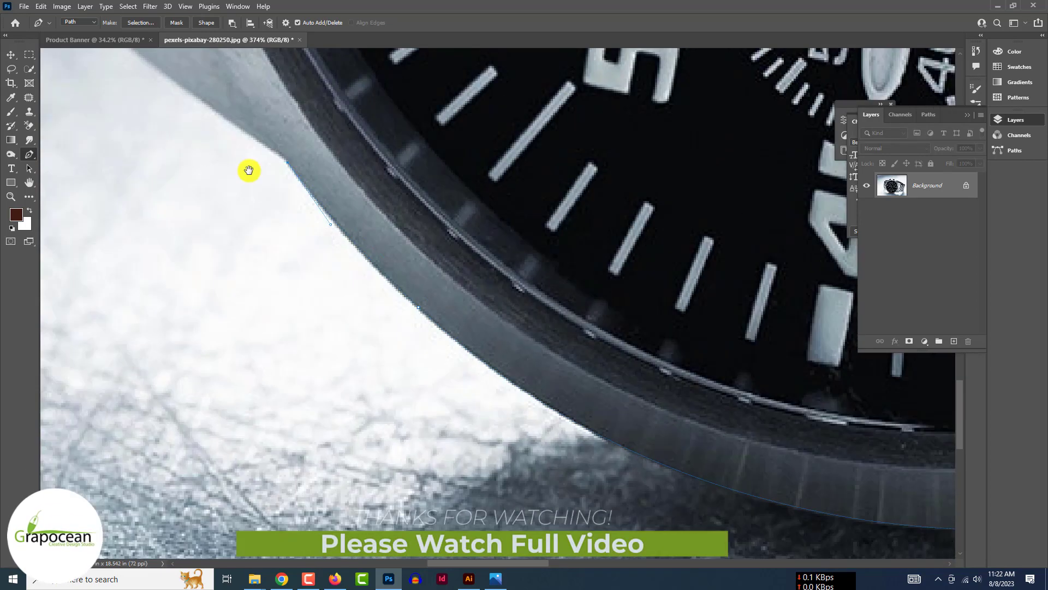
pyautogui.scroll(3, 569, 410)
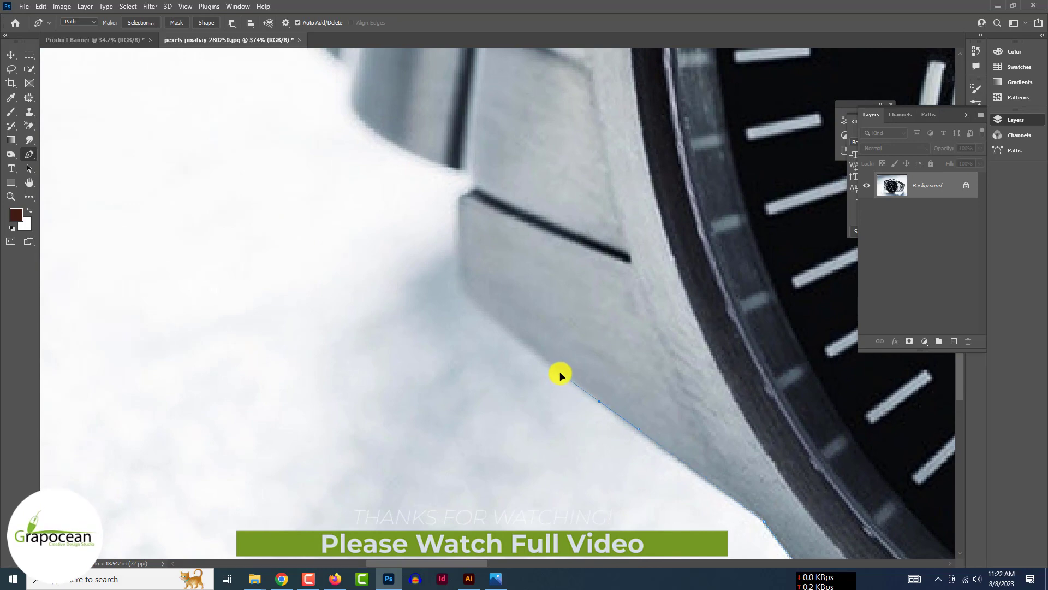
# Trace the left lug's lower edge and outer corner up to the gap below the first bracelet link.
pyautogui.moveTo(581, 387); pyautogui.dragTo(686, 532)
pyautogui.moveTo(568, 435); pyautogui.dragTo(554, 422)
pyautogui.keyDown('alt'); pyautogui.click(568, 435); pyautogui.keyUp('alt')
pyautogui.click(581, 333)
pyautogui.scroll(2, 582, 334)
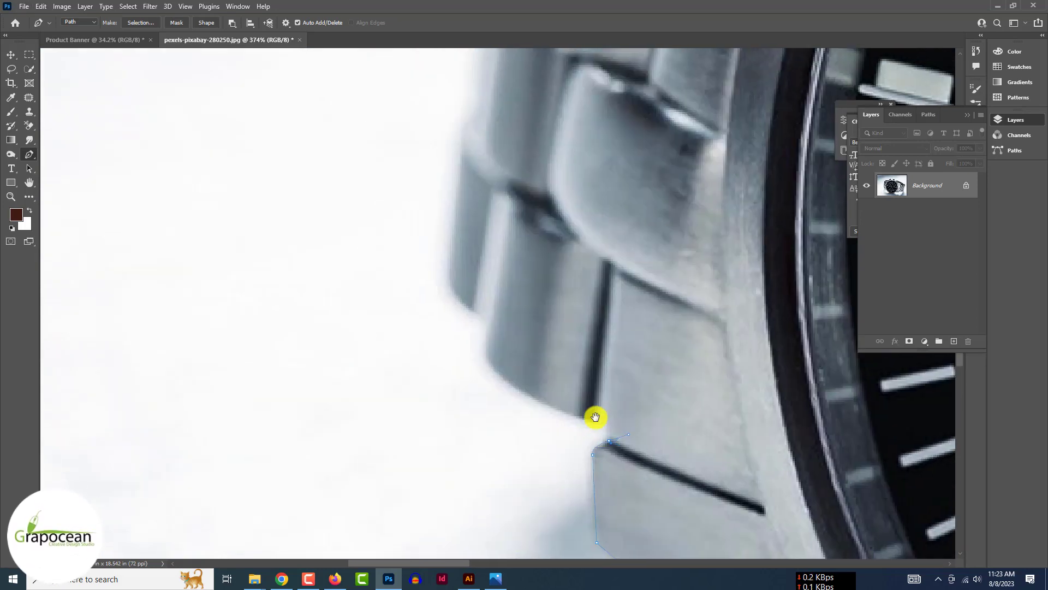
# Trace the bottom edges of the lowest left bracelet links and continue up the outermost link.
pyautogui.moveTo(533, 391); pyautogui.dragTo(520, 382)
pyautogui.moveTo(520, 382); pyautogui.dragTo(639, 509)
pyautogui.moveTo(548, 429); pyautogui.dragTo(572, 470)
pyautogui.moveTo(570, 429); pyautogui.dragTo(561, 417)
pyautogui.moveTo(522, 381); pyautogui.dragTo(506, 358)
pyautogui.moveTo(523, 324); pyautogui.dragTo(534, 412)
pyautogui.moveTo(548, 240); pyautogui.dragTo(564, 221)
pyautogui.moveTo(564, 221); pyautogui.dragTo(583, 325)
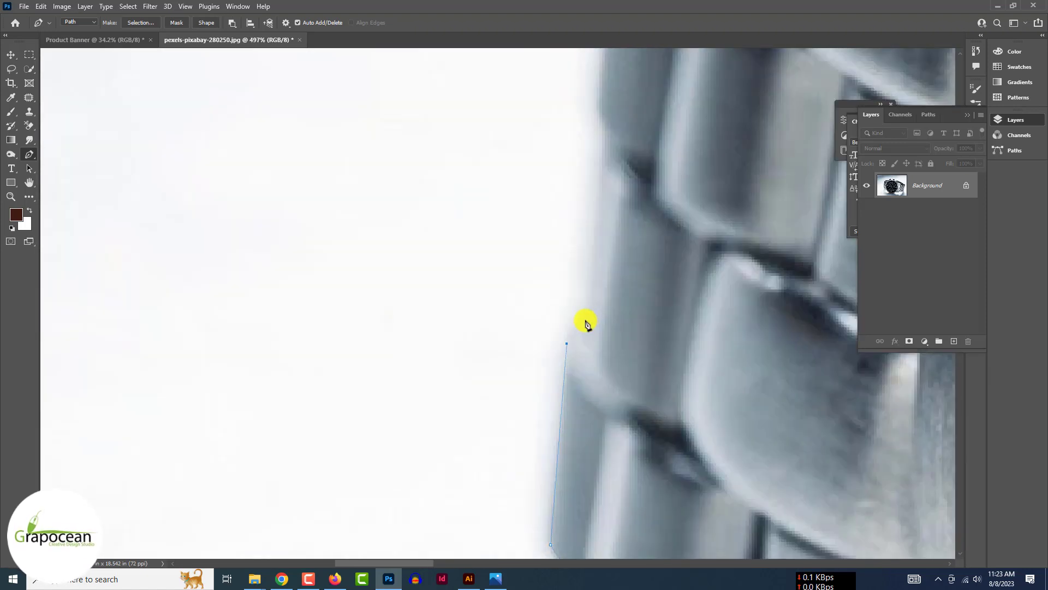
# Continue the path up the outer edge of the left bracelet's middle links, following the joints between them.
pyautogui.keyDown('alt'); pyautogui.click(566, 343); pyautogui.keyUp('alt')
pyautogui.moveTo(585, 152); pyautogui.dragTo(574, 186)
pyautogui.click(583, 229)
pyautogui.moveTo(574, 186); pyautogui.dragTo(530, 399)
pyautogui.scroll(-1, 549, 233)
pyautogui.moveTo(551, 236); pyautogui.dragTo(530, 450)
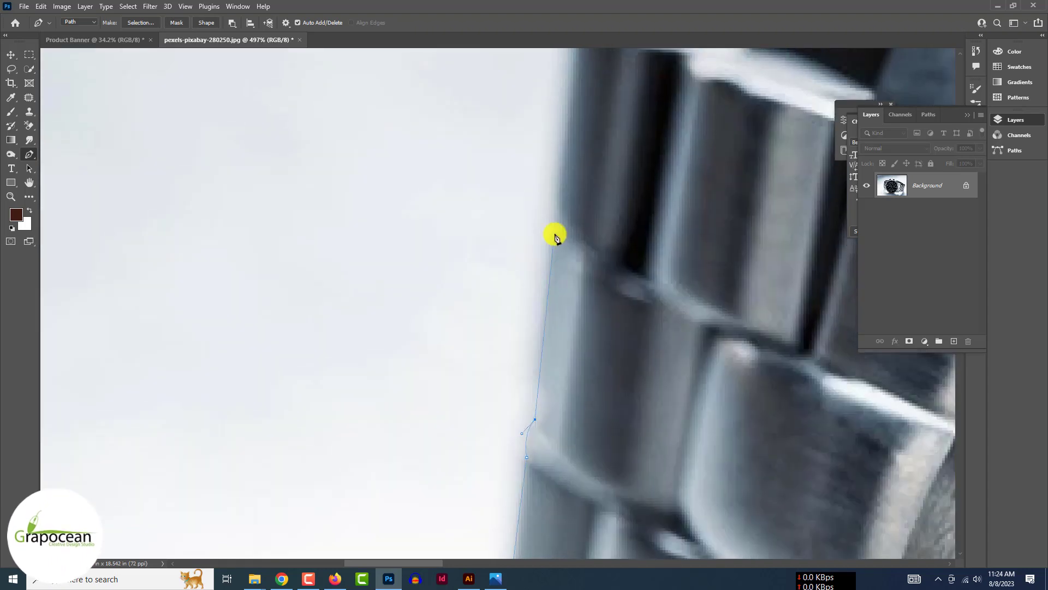
# Trace the outer edge of the uppermost left bracelet link and curve the path around its top corner.
pyautogui.click(557, 237)
pyautogui.moveTo(563, 217); pyautogui.dragTo(562, 214)
pyautogui.moveTo(562, 213); pyautogui.dragTo(514, 436)
pyautogui.click(528, 253)
pyautogui.moveTo(548, 186); pyautogui.dragTo(581, 173)
pyautogui.moveTo(580, 173); pyautogui.dragTo(355, 334)
# Trace the upper edge of the blurred rear bracelet from the left links to the left pusher.
pyautogui.scroll(-10, 356, 334)
pyautogui.scroll(5, 366, 342)
pyautogui.moveTo(426, 322); pyautogui.dragTo(463, 310)
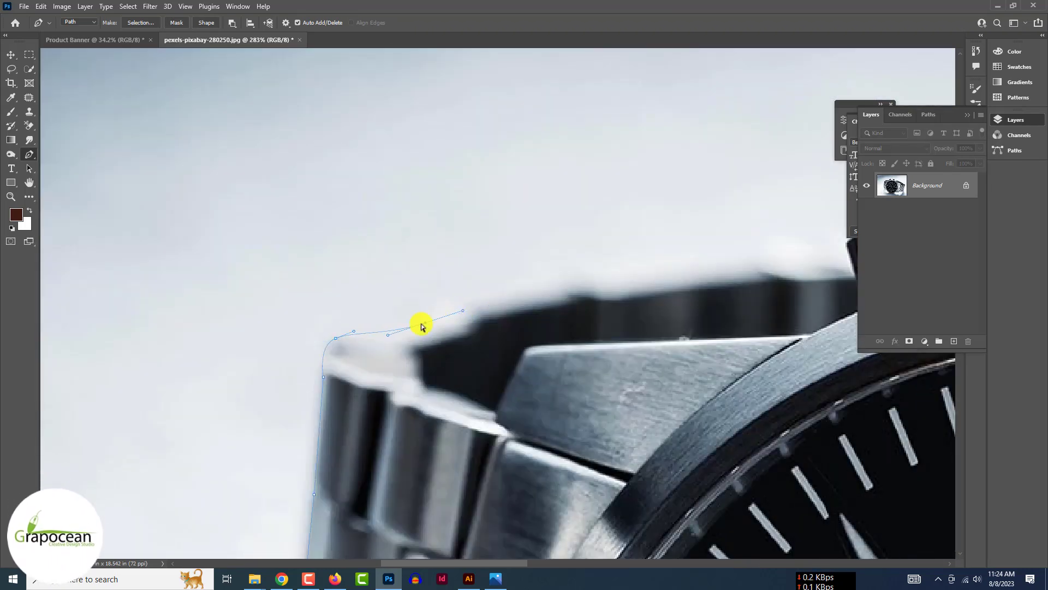
pyautogui.click(750, 261)
pyautogui.click(826, 258)
pyautogui.moveTo(827, 257); pyautogui.dragTo(471, 335)
pyautogui.scroll(4, 499, 351)
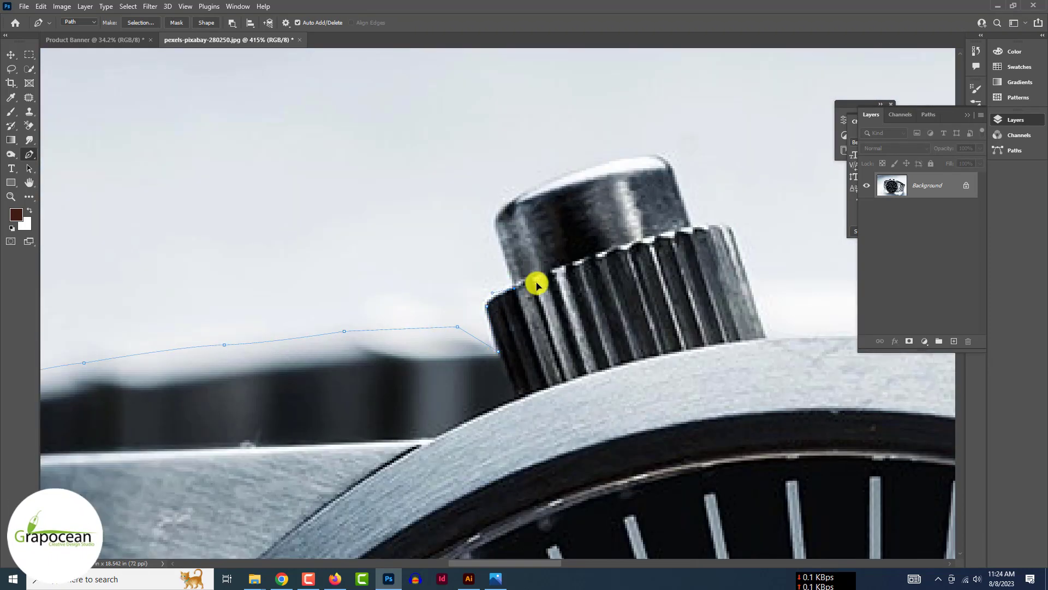
# Outline the left pusher's knurled shoulder, the left side of its cap and the cap's top edge.
pyautogui.moveTo(537, 282); pyautogui.dragTo(539, 281)
pyautogui.keyDown('alt'); pyautogui.click(514, 288); pyautogui.keyUp('alt')
pyautogui.moveTo(514, 288); pyautogui.dragTo(521, 371)
pyautogui.click(500, 304)
pyautogui.moveTo(544, 268); pyautogui.dragTo(589, 250)
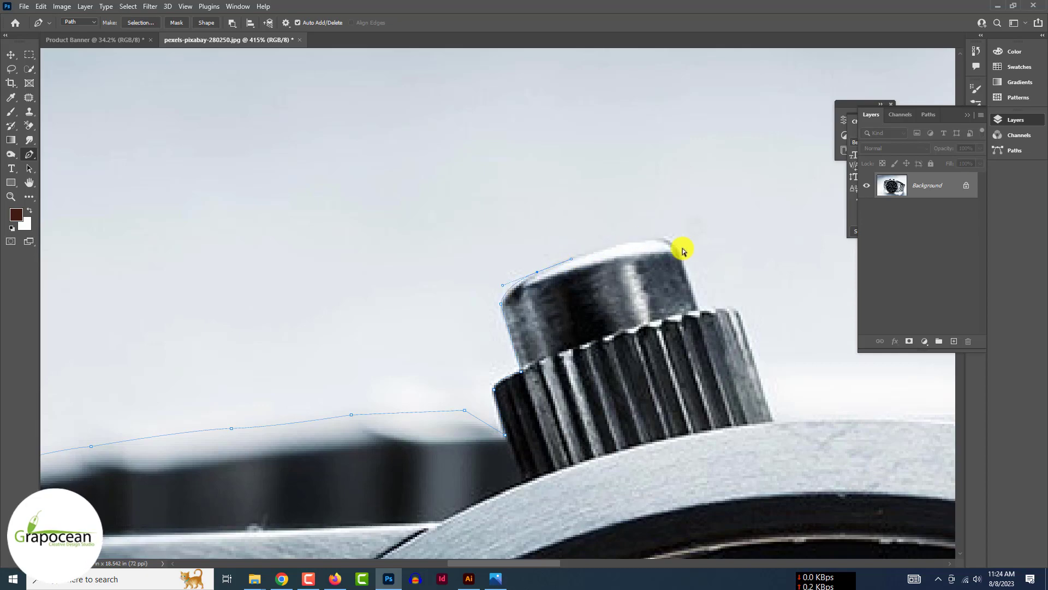
pyautogui.moveTo(674, 243); pyautogui.dragTo(711, 257)
# Trace the right side of the left pusher's cap and knurled ring down to the watch case.
pyautogui.scroll(4, 699, 289)
pyautogui.click(676, 241)
pyautogui.click(700, 318)
pyautogui.click(724, 319)
pyautogui.click(753, 318)
pyautogui.click(806, 478)
pyautogui.scroll(-6, 574, 333)
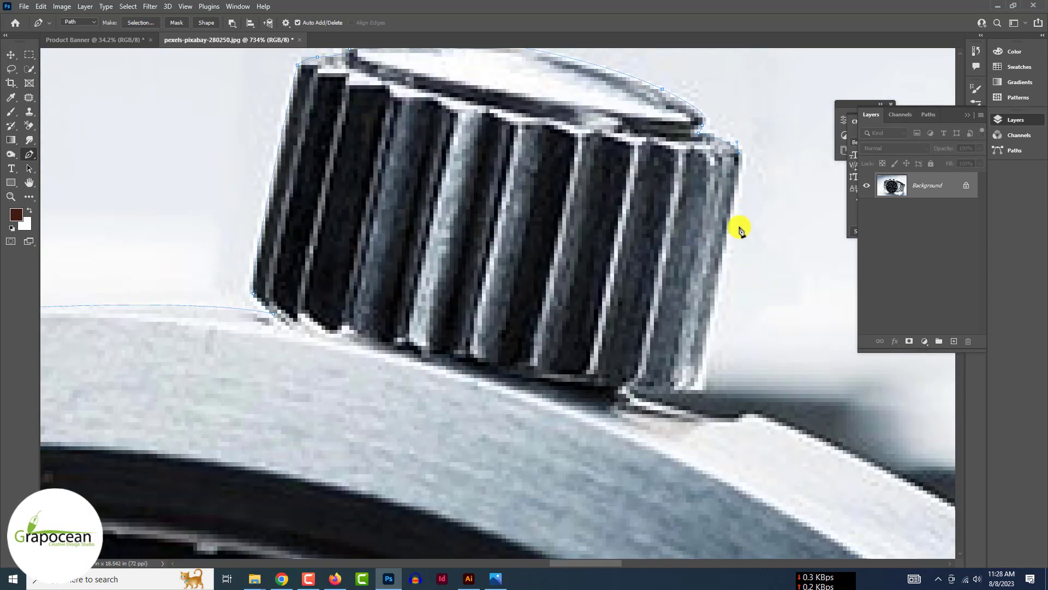
# Trace the right side of the middle crown down to its bottom corner.
pyautogui.scroll(-3, 740, 229)
pyautogui.scroll(5, 636, 357)
pyautogui.click(575, 339)
# Try to run the path along the case edge and around the right pusher, leaving out the rear bracelet.
pyautogui.moveTo(498, 335); pyautogui.dragTo(542, 365)
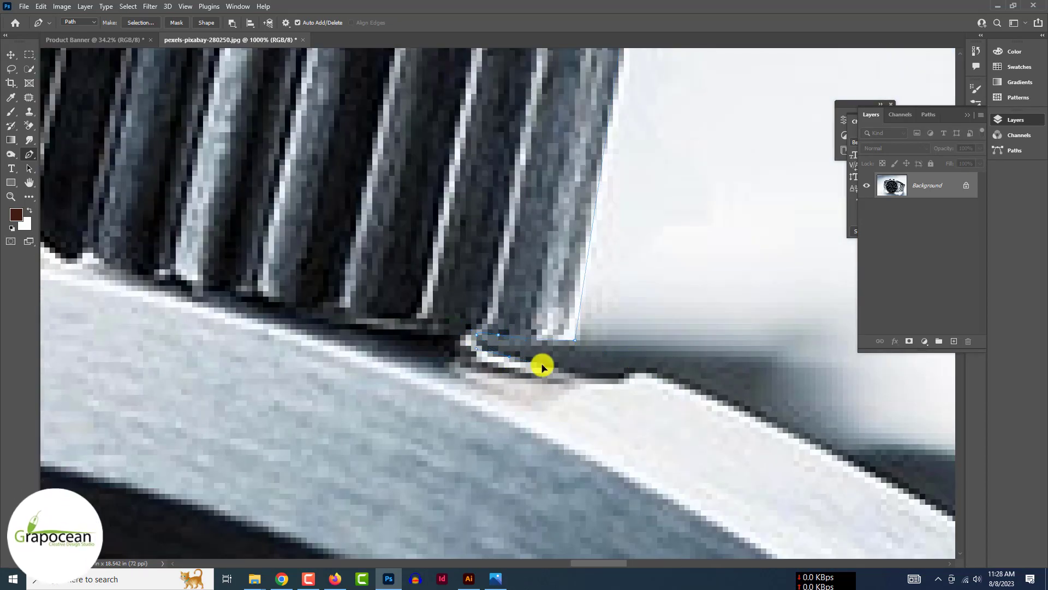
pyautogui.click(517, 505)
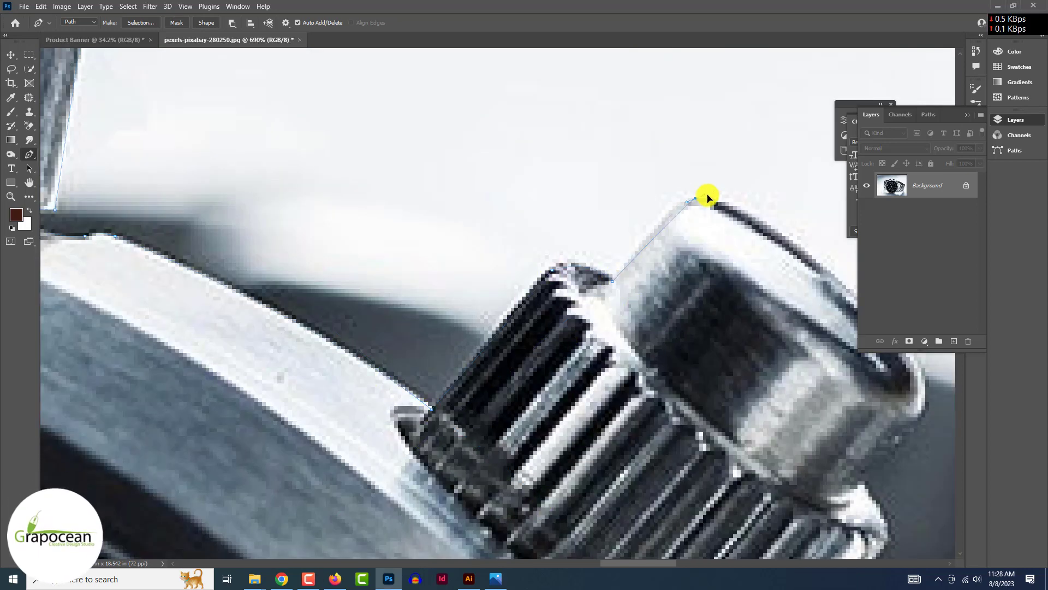
pyautogui.scroll(1, 620, 278)
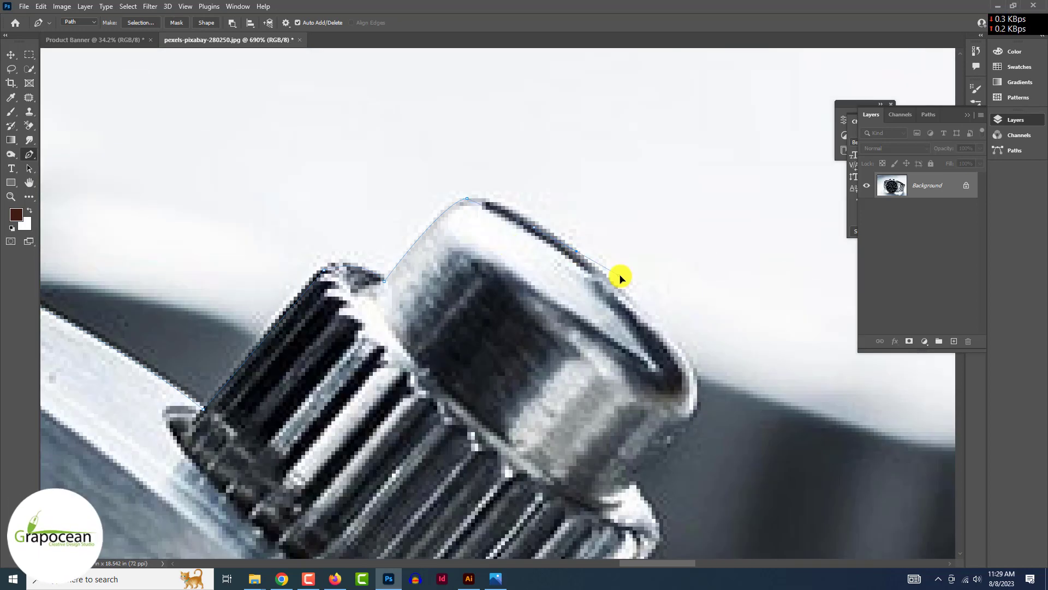
pyautogui.click(636, 481)
pyautogui.moveTo(636, 482); pyautogui.dragTo(669, 184)
# Try to continue the path down the right pusher's knurled ring and along the right lug's upper edge.
pyautogui.scroll(5, 669, 194)
pyautogui.click(711, 261)
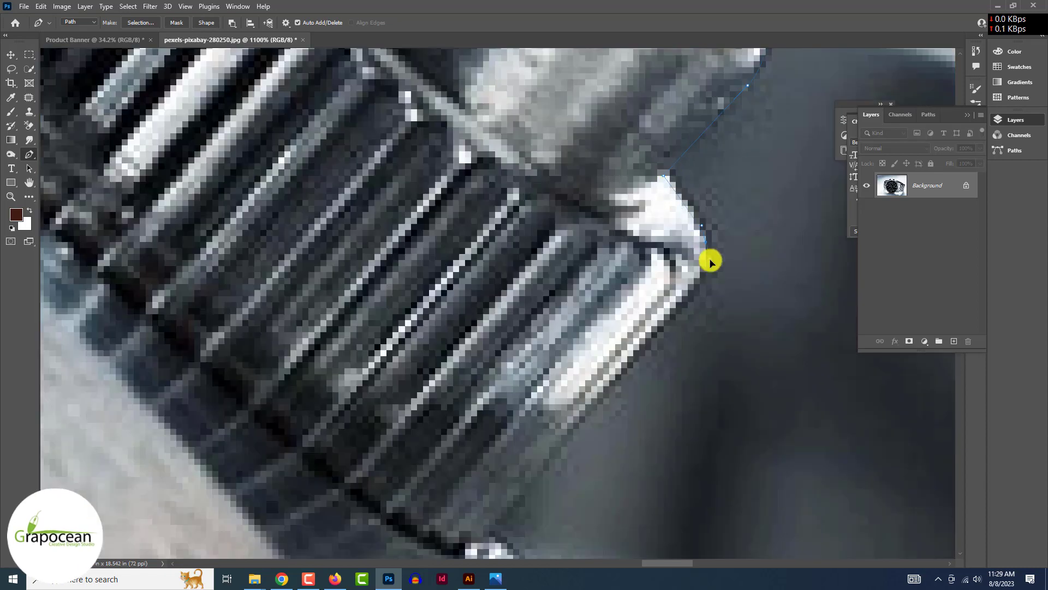
pyautogui.click(629, 364)
pyautogui.moveTo(629, 364); pyautogui.dragTo(705, 123)
pyautogui.scroll(-10, 647, 361)
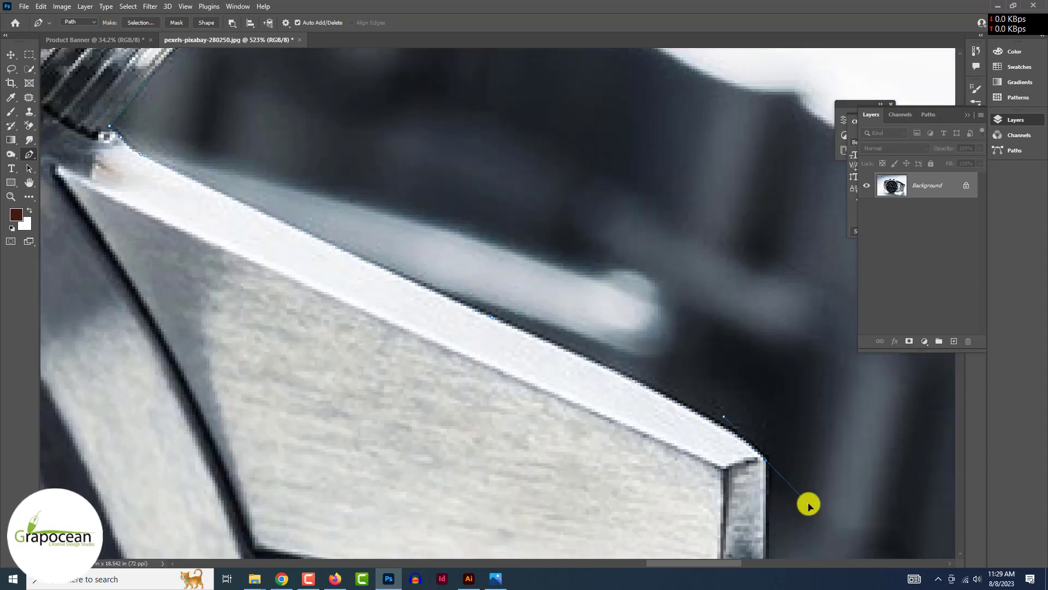
pyautogui.scroll(4, 707, 215)
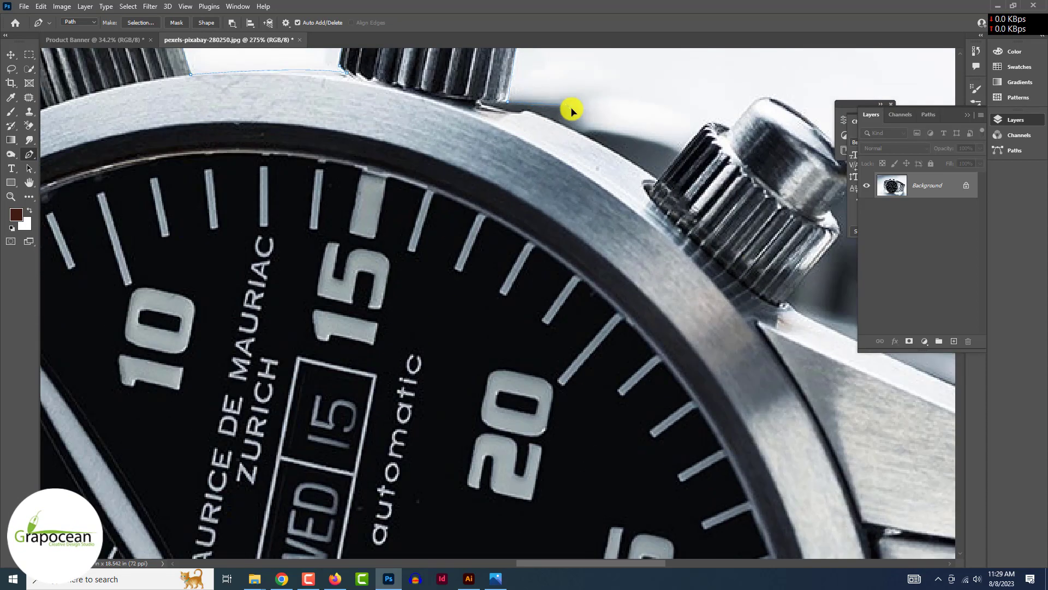
# Trace the rear bracelet edge between the crown and the right pusher, then the pusher's knurled shoulder up to its cap.
pyautogui.scroll(3, 665, 163)
pyautogui.click(749, 67)
pyautogui.moveTo(748, 67); pyautogui.dragTo(529, 130)
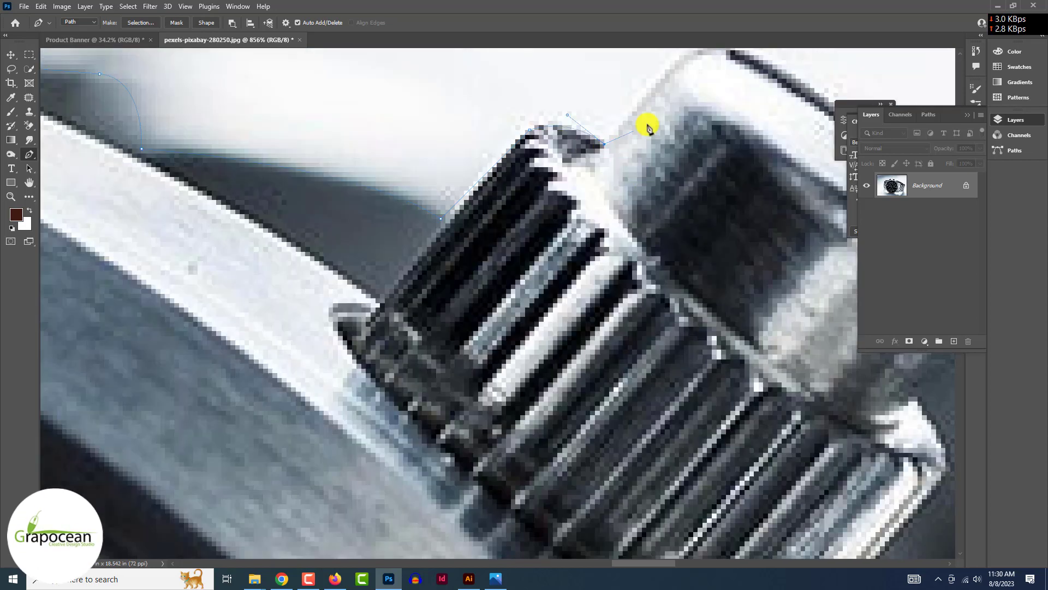
pyautogui.keyDown('alt'); pyautogui.click(604, 144); pyautogui.keyUp('alt')
# Trace the right pusher's cap along its left side and curved top to where it meets the rear bracelet.
pyautogui.moveTo(710, 54); pyautogui.dragTo(524, 151)
pyautogui.moveTo(511, 143); pyautogui.dragTo(529, 135)
pyautogui.click(671, 219)
pyautogui.moveTo(699, 253); pyautogui.dragTo(509, 89)
pyautogui.moveTo(605, 180); pyautogui.dragTo(636, 220)
pyautogui.scroll(-5, 428, 230)
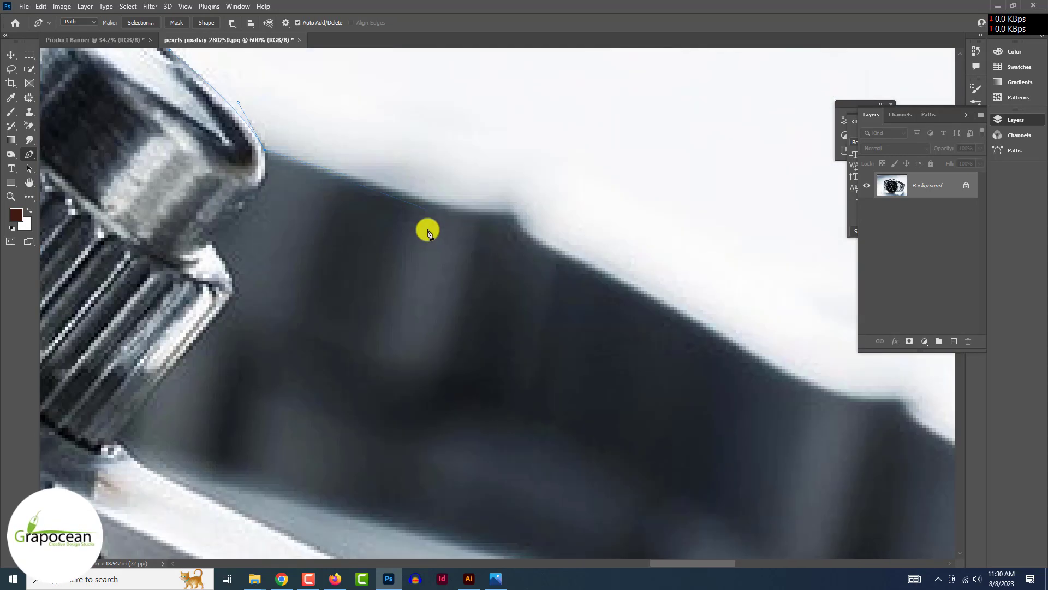
# Trace the rear bracelet's upper edge from the right pusher to the rounded end link, redoing the last anchor.
pyautogui.scroll(2, 432, 178)
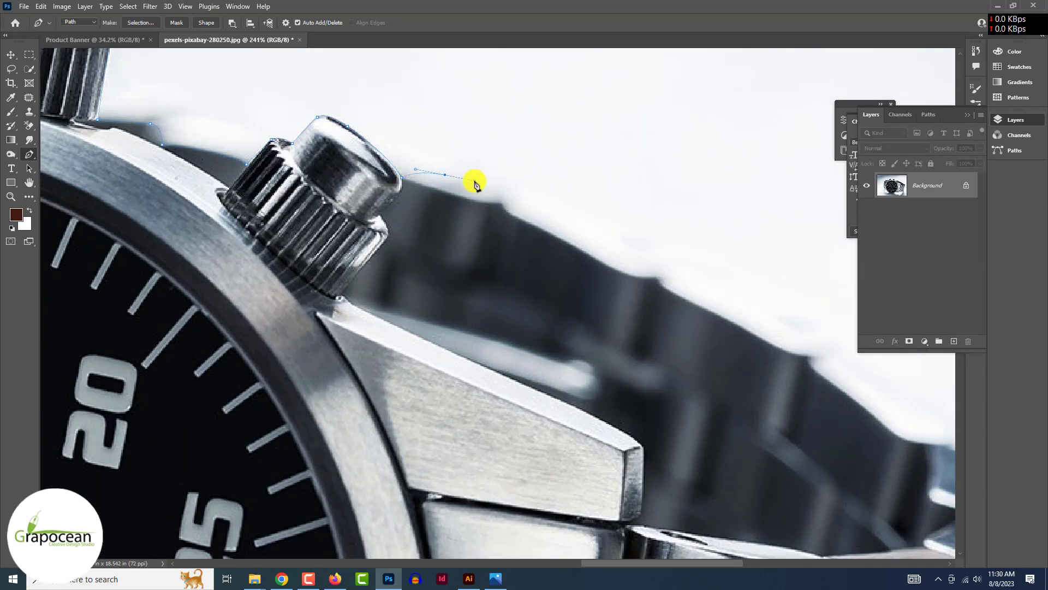
pyautogui.click(801, 334)
pyautogui.moveTo(789, 339); pyautogui.dragTo(620, 301)
pyautogui.moveTo(664, 318); pyautogui.dragTo(669, 327)
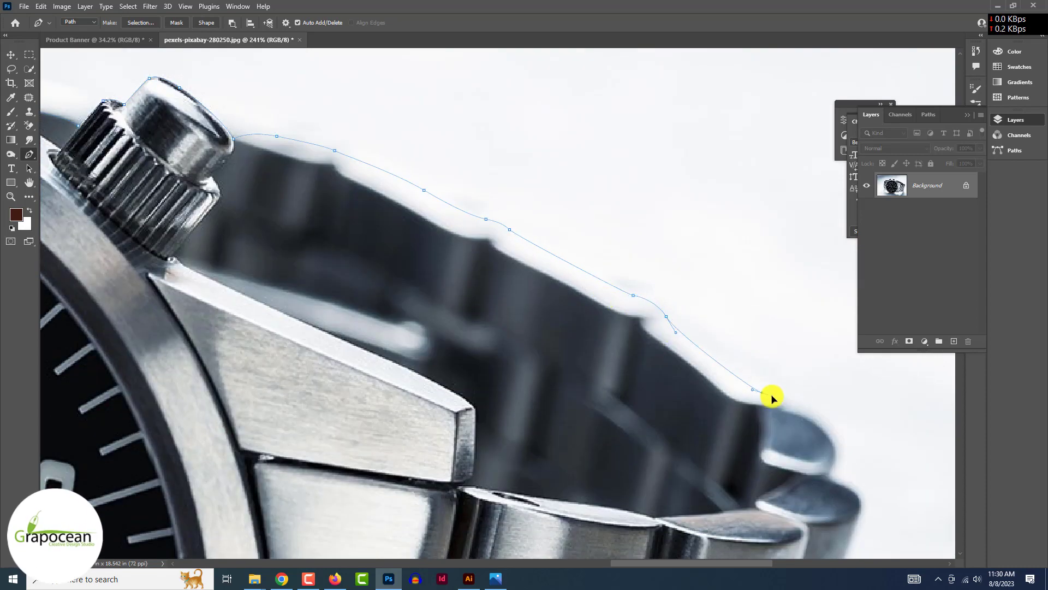
pyautogui.hotkey('ctrl', 'z')
pyautogui.moveTo(772, 399); pyautogui.dragTo(665, 351)
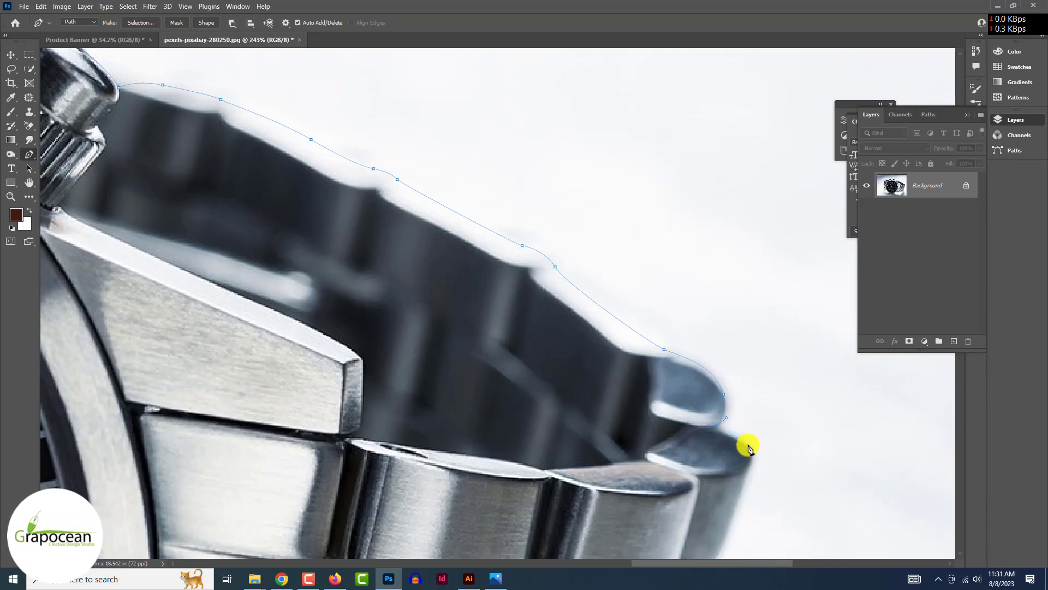
# Trace the right bracelet's outer edge from the rounded end links down to the lowest outer link.
pyautogui.scroll(3, 749, 448)
pyautogui.scroll(-5, 704, 393)
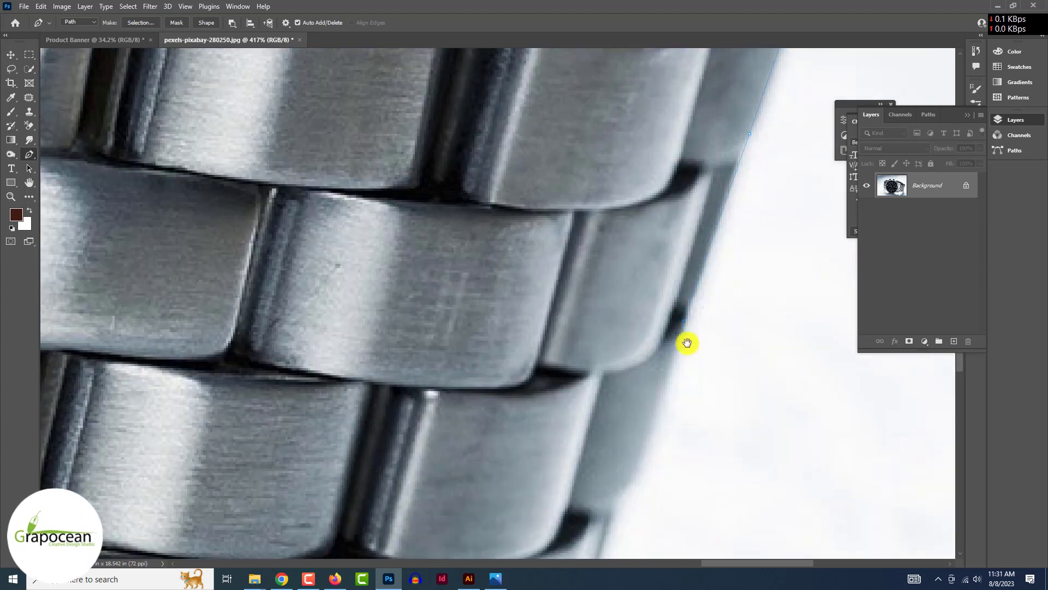
pyautogui.click(575, 439)
pyautogui.scroll(-3, 604, 295)
pyautogui.scroll(3, 604, 295)
pyautogui.click(570, 437)
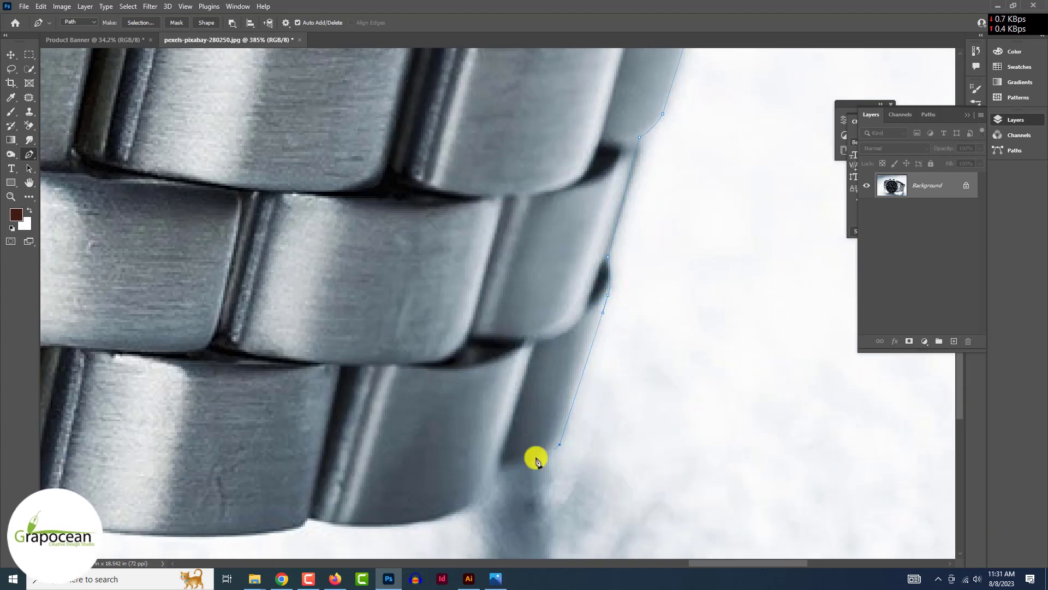
# Trace the bottom edges of the lowest right bracelet links, working back toward the watch case.
pyautogui.click(519, 460)
pyautogui.moveTo(486, 464); pyautogui.dragTo(524, 370)
pyautogui.moveTo(522, 410); pyautogui.dragTo(489, 421)
pyautogui.moveTo(376, 421); pyautogui.dragTo(600, 363)
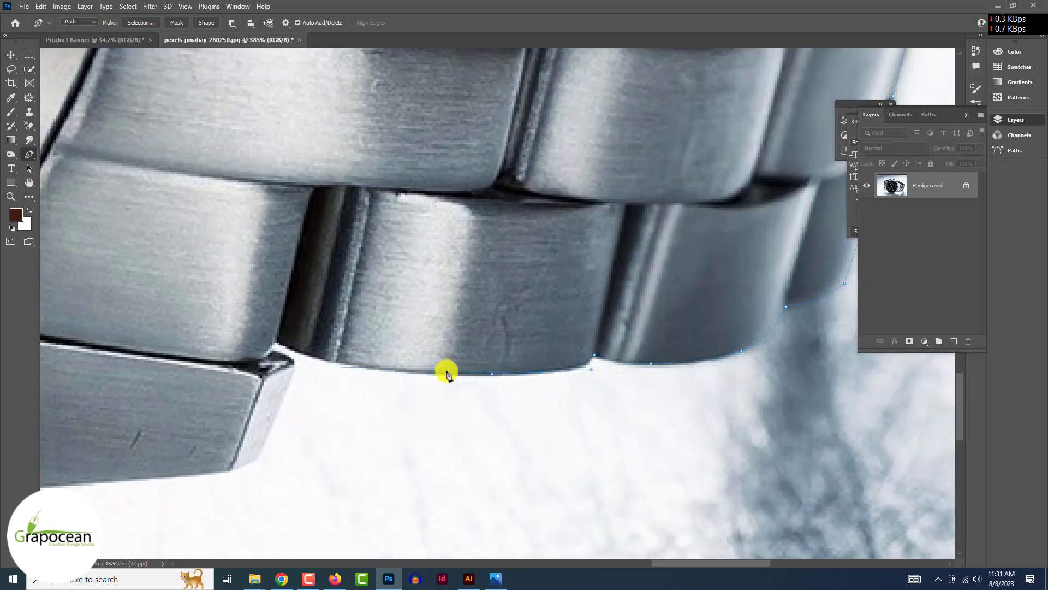
# Continue the path around the lower right lug's outer corner and along its bottom edge toward the bezel.
pyautogui.scroll(3, 362, 370)
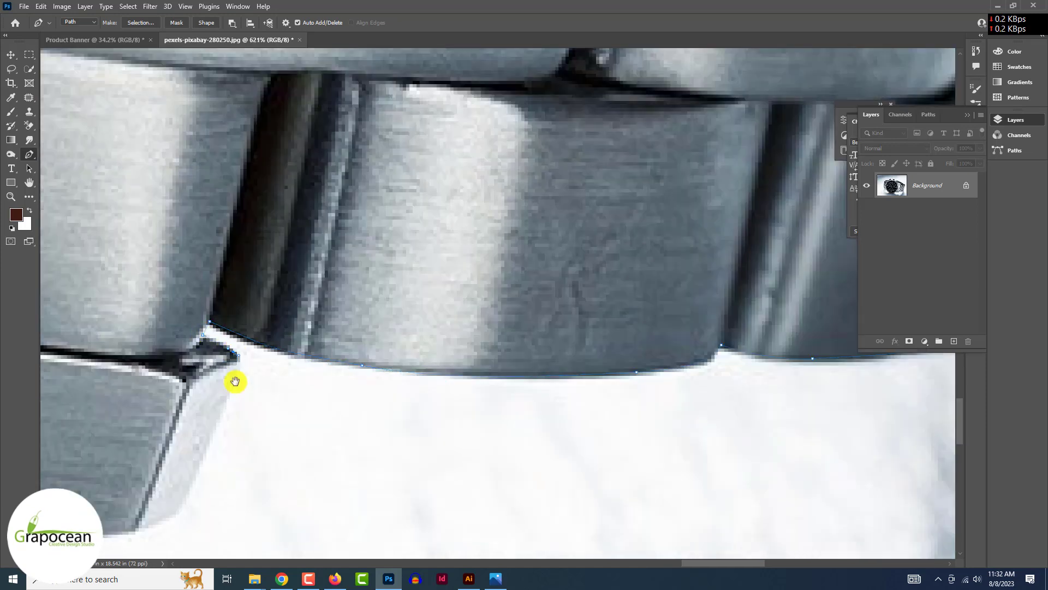
pyautogui.moveTo(241, 374); pyautogui.dragTo(384, 274)
pyautogui.moveTo(240, 436); pyautogui.dragTo(494, 188)
pyautogui.moveTo(164, 212); pyautogui.dragTo(507, 203)
pyautogui.scroll(-2, 507, 203)
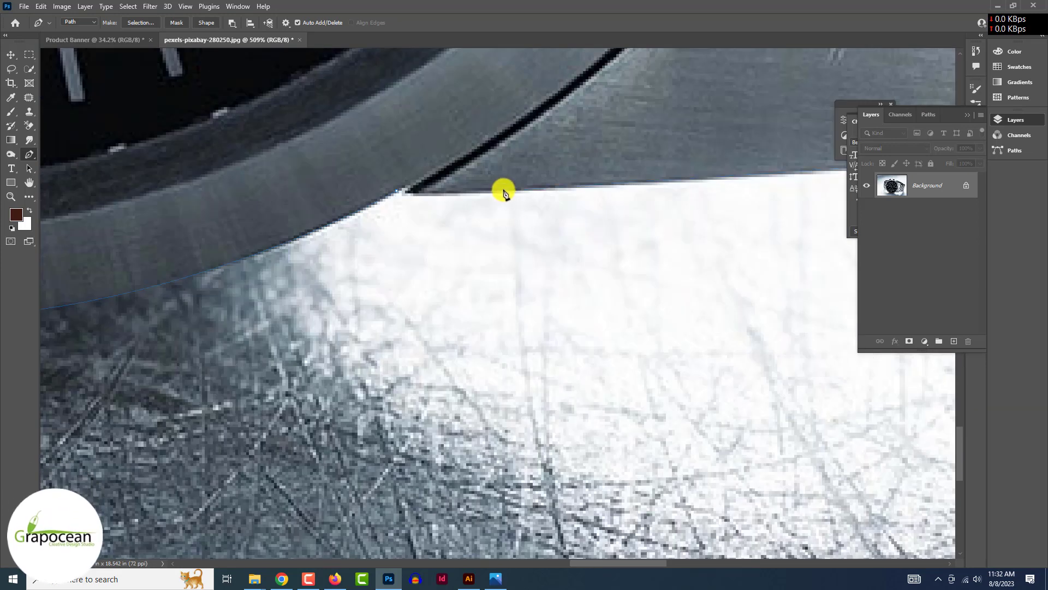
# Close the path at its starting point beside the bezel and convert it into a selection.
pyautogui.scroll(2, 454, 194)
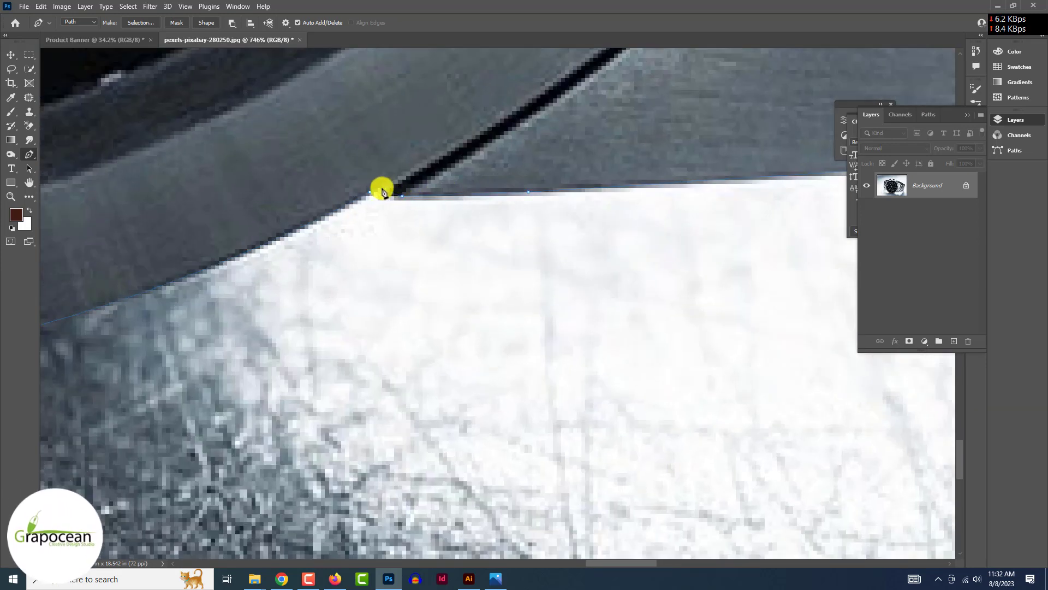
pyautogui.scroll(-15, 372, 195)
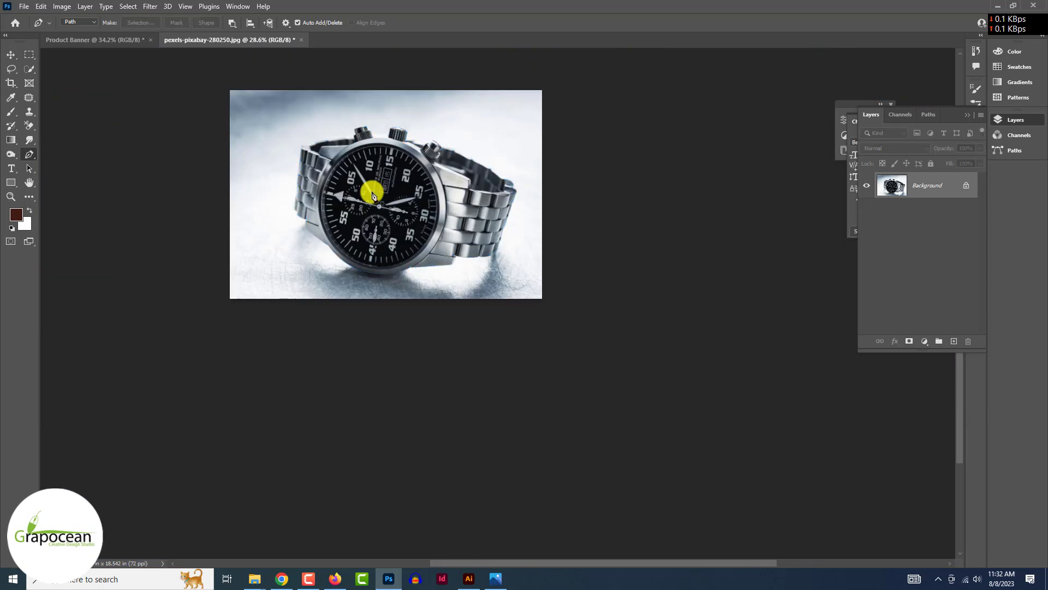
pyautogui.hotkey('ctrl', 'Return')
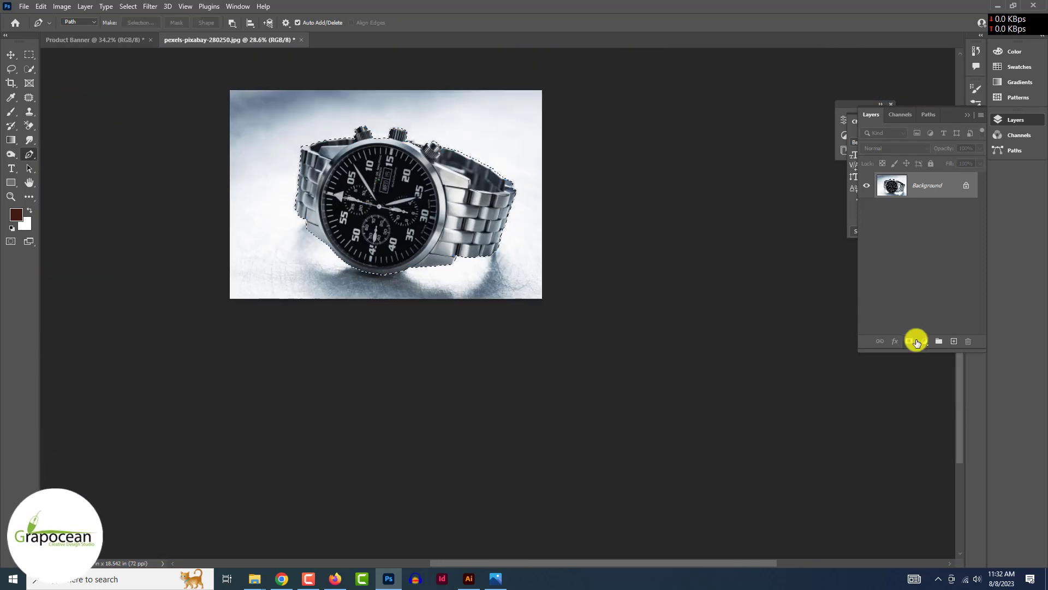
# Mask out the photo's background with the selection and move the cut-out watch into the Product Banner document.
pyautogui.click(916, 341)
pyautogui.press('v')
pyautogui.scroll(2, 145, 175)
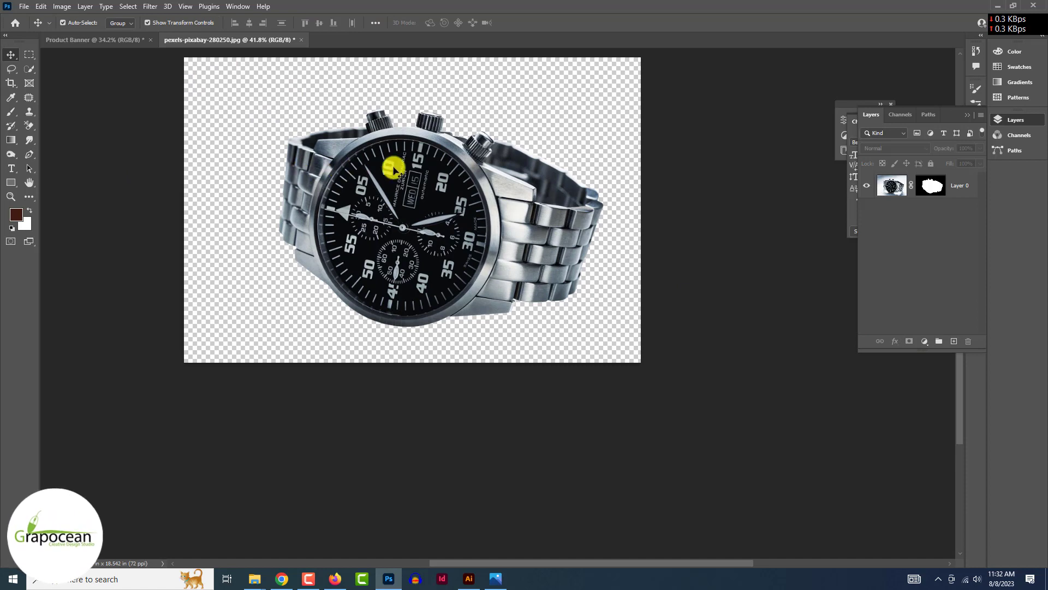
pyautogui.moveTo(394, 169); pyautogui.dragTo(424, 344)
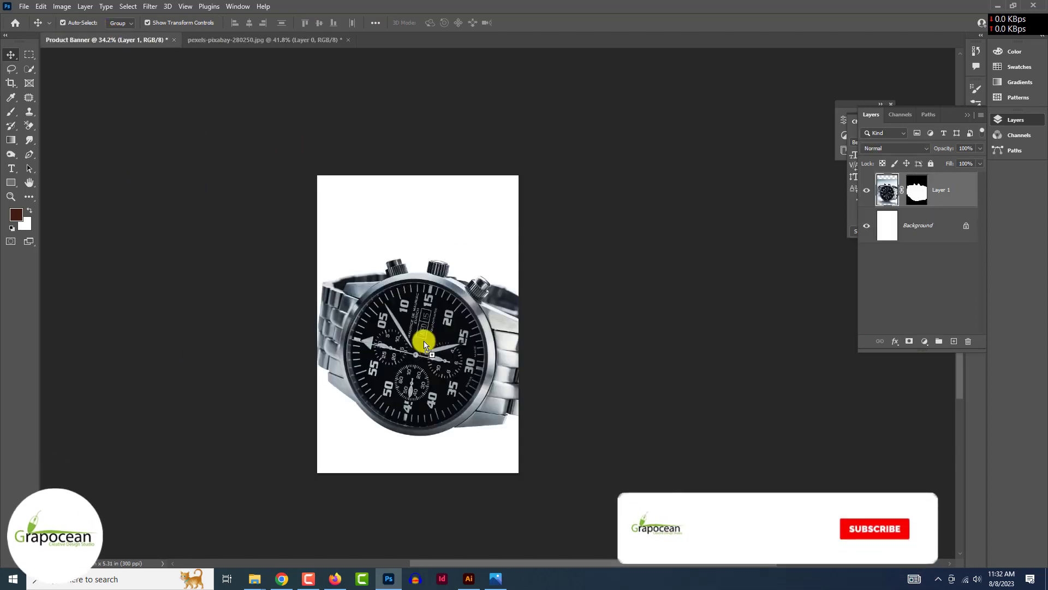
# Convert the watch layer to a Smart Object and scale it down to fit within the lower half of the canvas.
pyautogui.rightClick(958, 192)
pyautogui.click(874, 241)
pyautogui.hotkey('ctrl', 't')
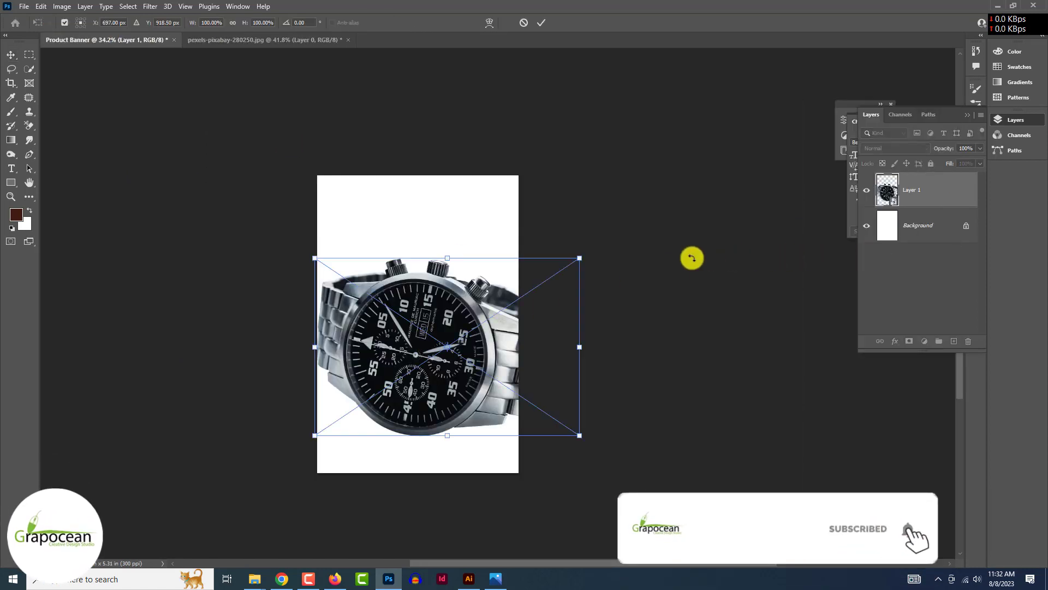
pyautogui.moveTo(580, 257); pyautogui.dragTo(492, 319)
pyautogui.moveTo(431, 370); pyautogui.dragTo(451, 360)
pyautogui.press('Return')
# Duplicate the rocky mountain photo file in Downloads and open the copy together with the four sky and landscape photos.
pyautogui.click(24, 6)
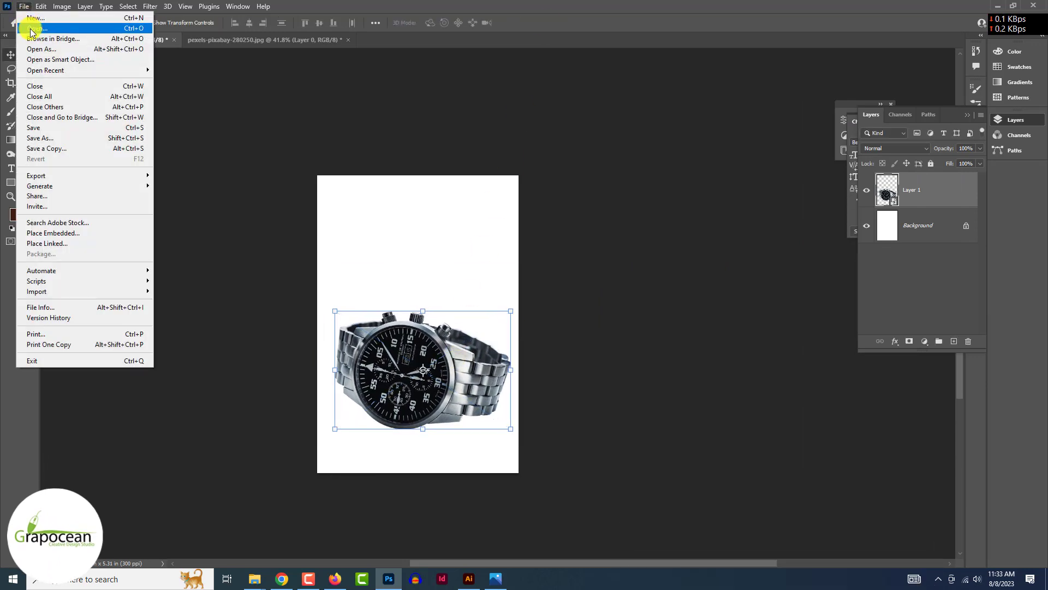
pyautogui.click(33, 28)
pyautogui.click(201, 311)
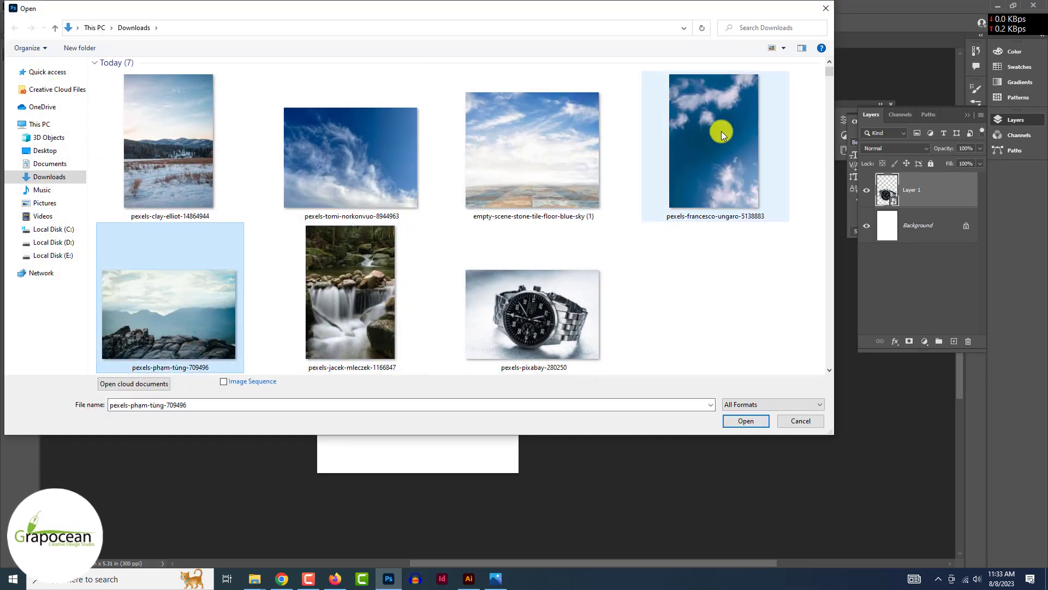
pyautogui.hotkey('ctrl', 'c')
pyautogui.hotkey('ctrl', 'v')
pyautogui.keyDown('ctrl'); pyautogui.click(526, 163); pyautogui.keyUp('ctrl')
pyautogui.keyDown('ctrl'); pyautogui.click(403, 164); pyautogui.keyUp('ctrl')
pyautogui.keyDown('ctrl'); pyautogui.click(229, 177); pyautogui.keyUp('ctrl')
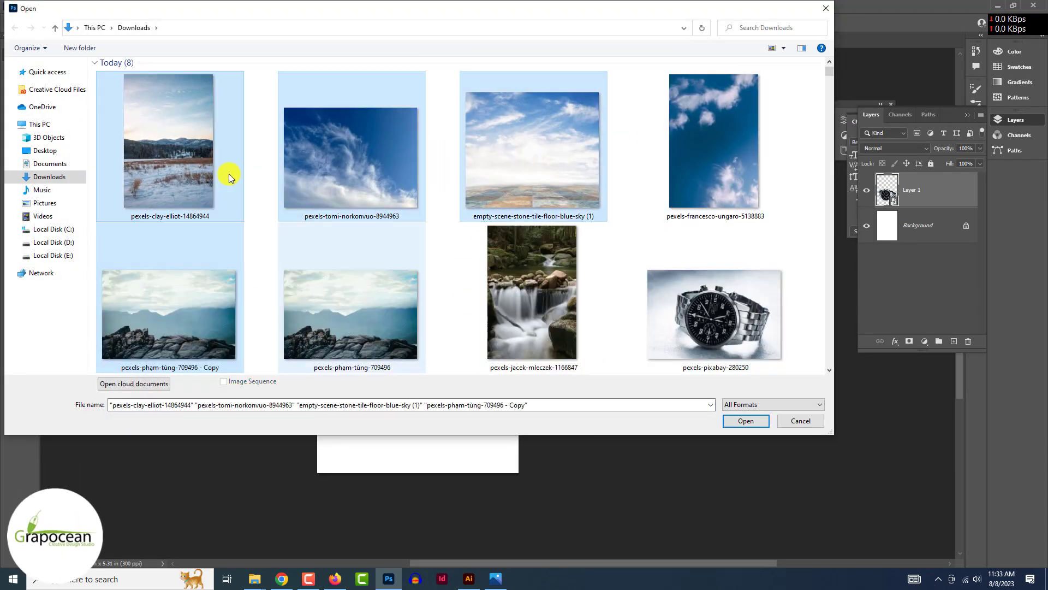
pyautogui.keyDown('ctrl'); pyautogui.click(716, 141); pyautogui.keyUp('ctrl')
pyautogui.click(746, 421)
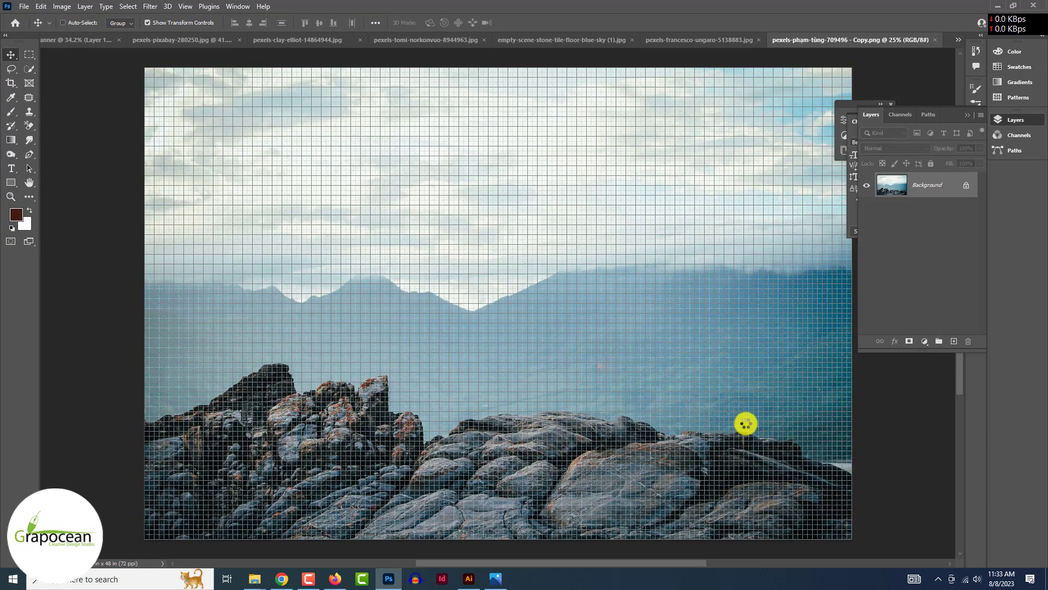
# Start Select and Mask on the rocky mountain photo and brush a quick selection over the foreground rocks.
pyautogui.click(126, 8)
pyautogui.click(173, 159)
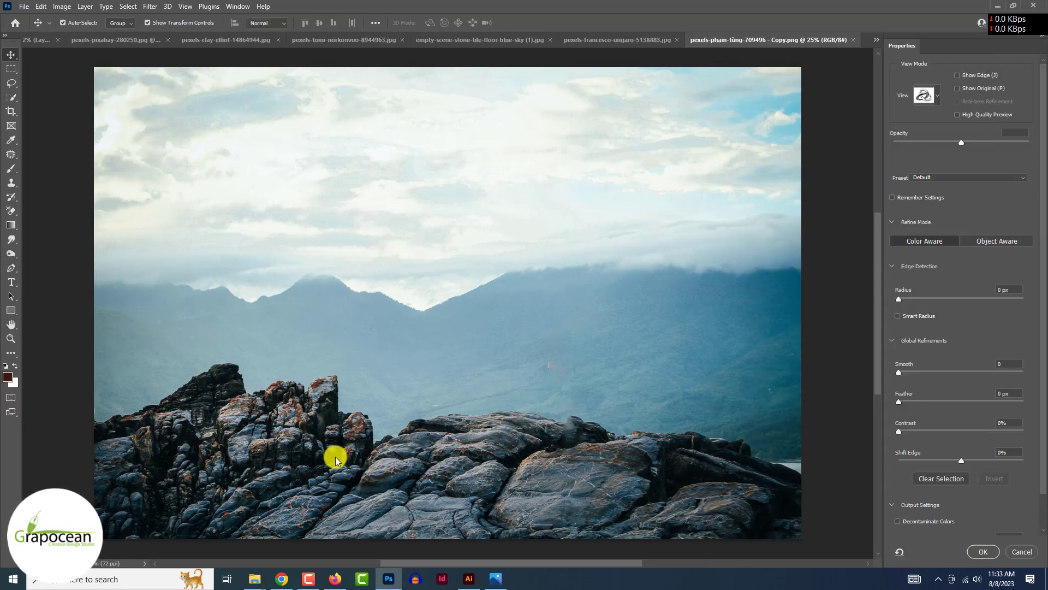
pyautogui.moveTo(335, 458)
pyautogui.mouseDown()
pyautogui.moveTo(489, 461)
pyautogui.moveTo(476, 440)
pyautogui.moveTo(522, 434)
pyautogui.moveTo(712, 490)
pyautogui.moveTo(454, 526)
pyautogui.moveTo(206, 500)
pyautogui.moveTo(279, 418)
pyautogui.mouseUp()
# Extend the selection along the upper edges of the middle and right rocks and output it as a new layer with a mask.
pyautogui.keyDown('ctrl'); pyautogui.click(540, 441); pyautogui.keyUp('ctrl')
pyautogui.keyDown('ctrl'); pyautogui.click(512, 429); pyautogui.keyUp('ctrl')
pyautogui.keyDown('ctrl'); pyautogui.click(500, 424); pyautogui.keyUp('ctrl')
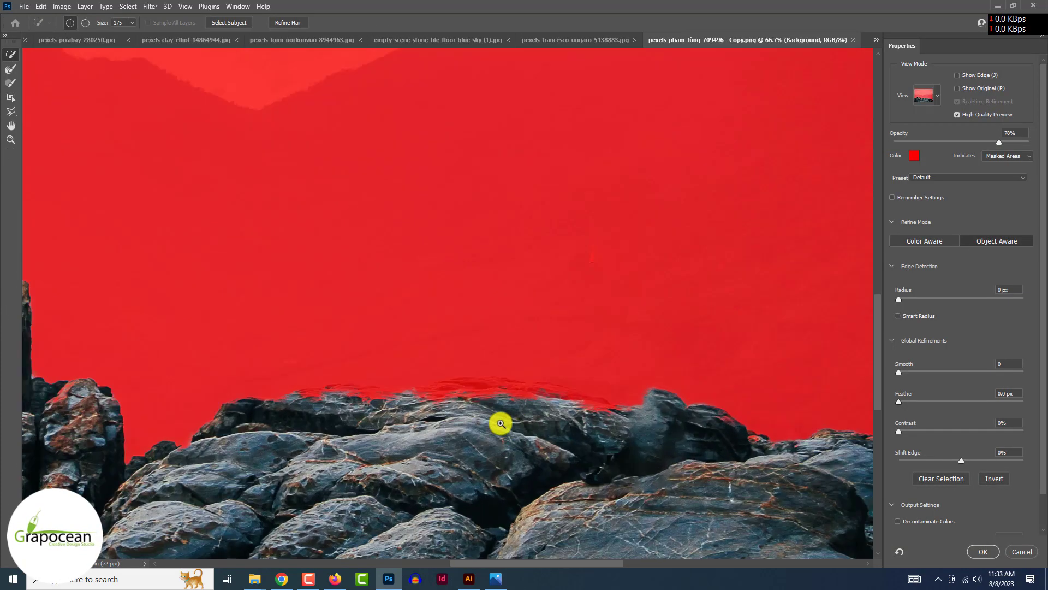
pyautogui.moveTo(486, 420); pyautogui.dragTo(587, 434)
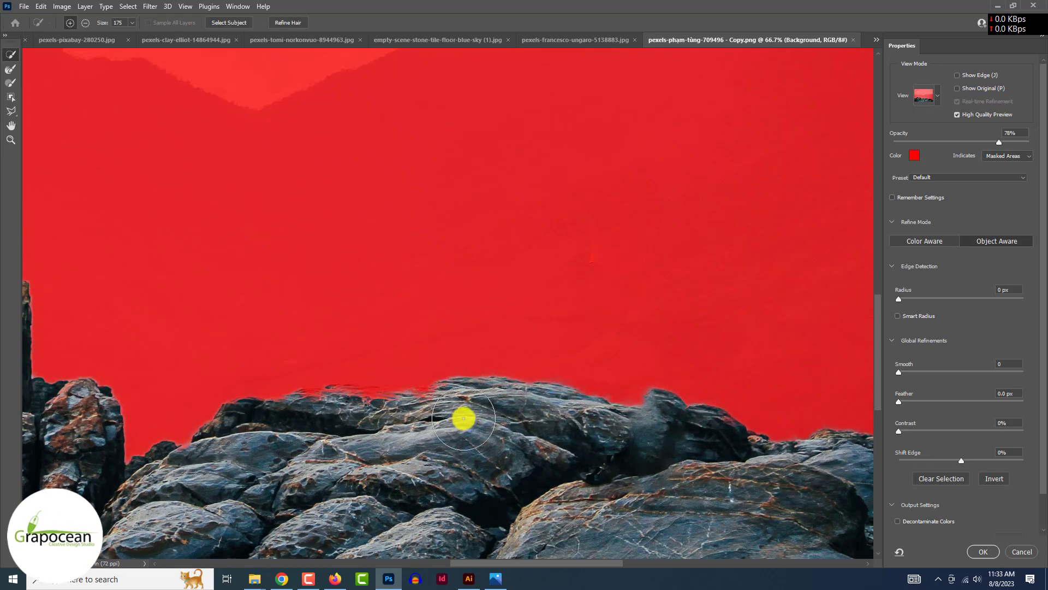
pyautogui.moveTo(386, 425)
pyautogui.mouseDown()
pyautogui.moveTo(344, 416)
pyautogui.moveTo(273, 432)
pyautogui.mouseUp()
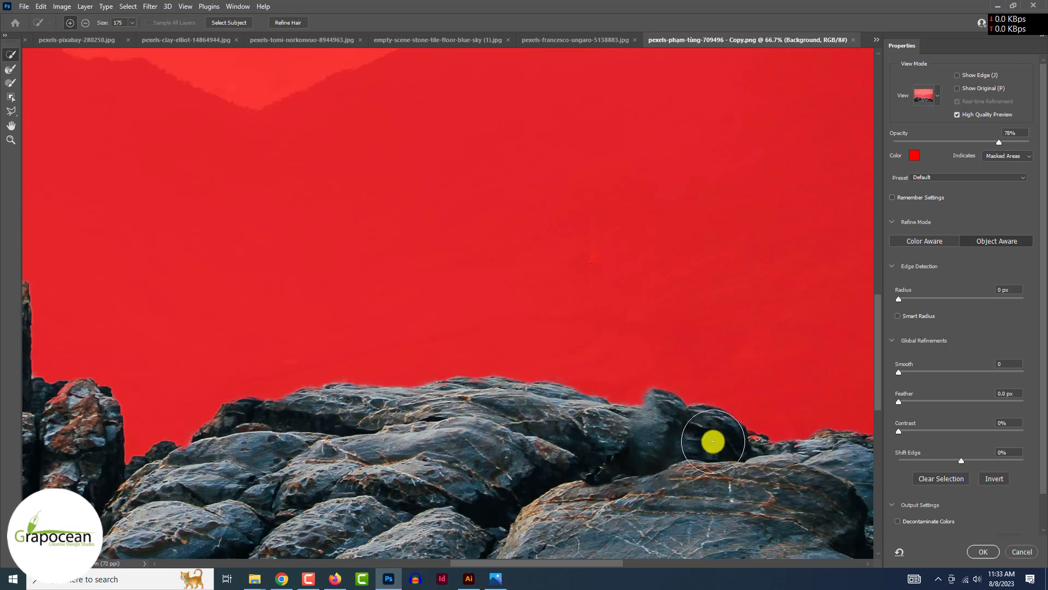
pyautogui.moveTo(775, 477); pyautogui.dragTo(548, 466)
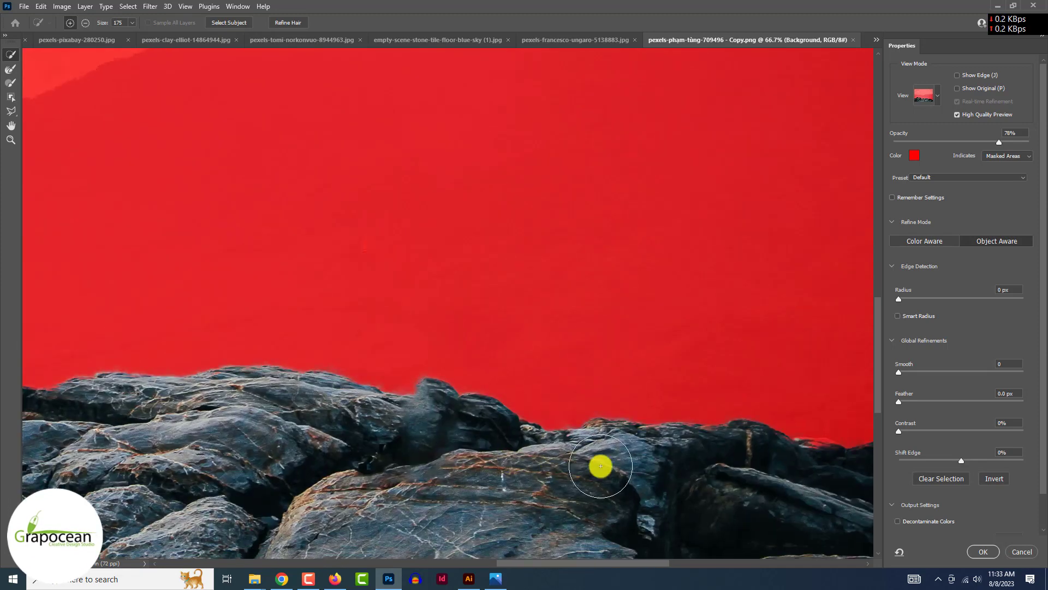
pyautogui.moveTo(743, 460); pyautogui.dragTo(657, 456)
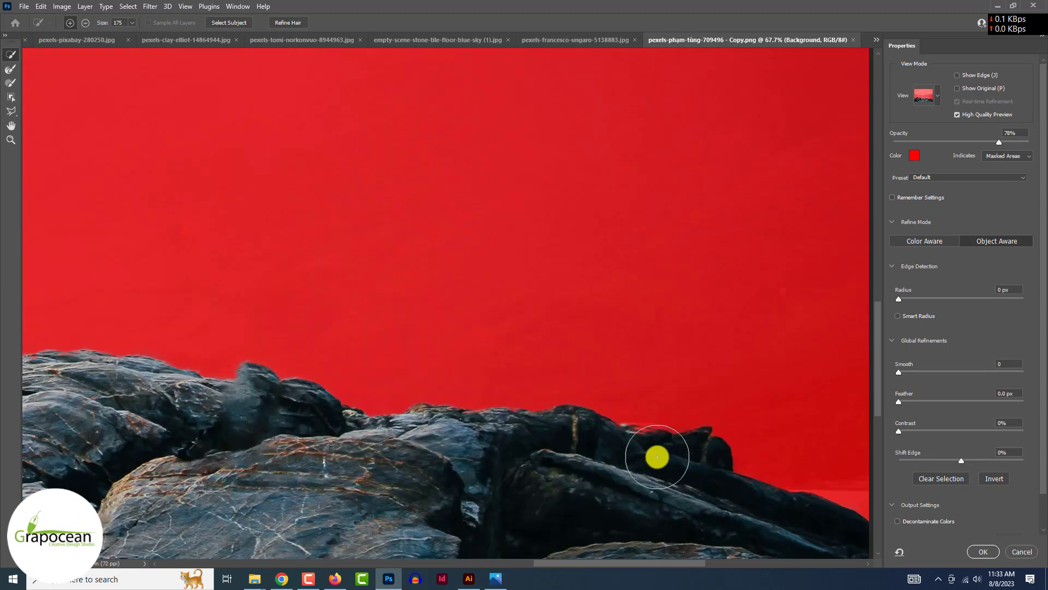
pyautogui.scroll(-5, 652, 457)
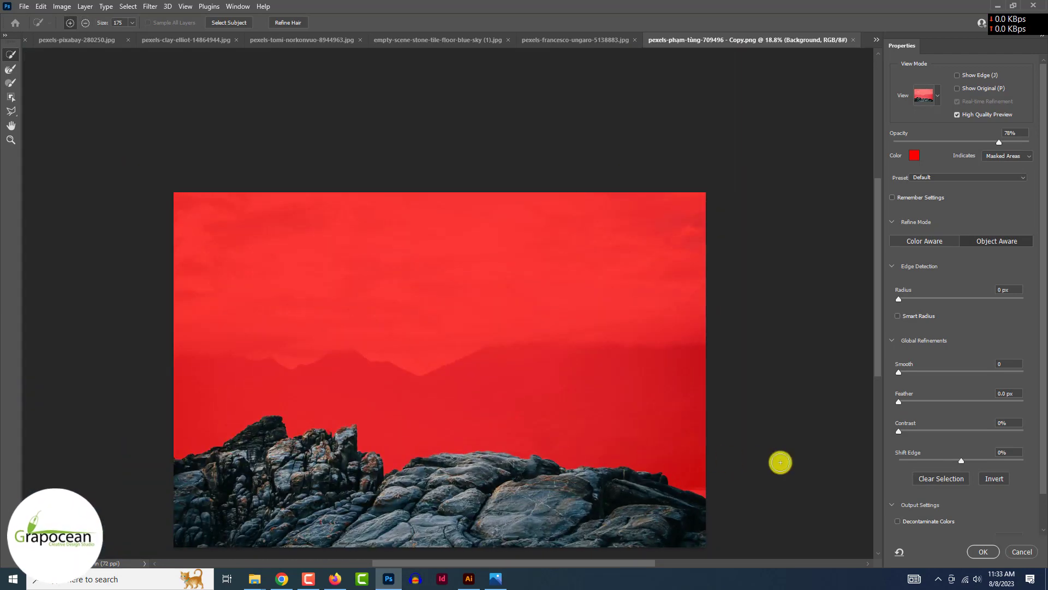
pyautogui.scroll(-2, 1043, 476)
pyautogui.click(982, 552)
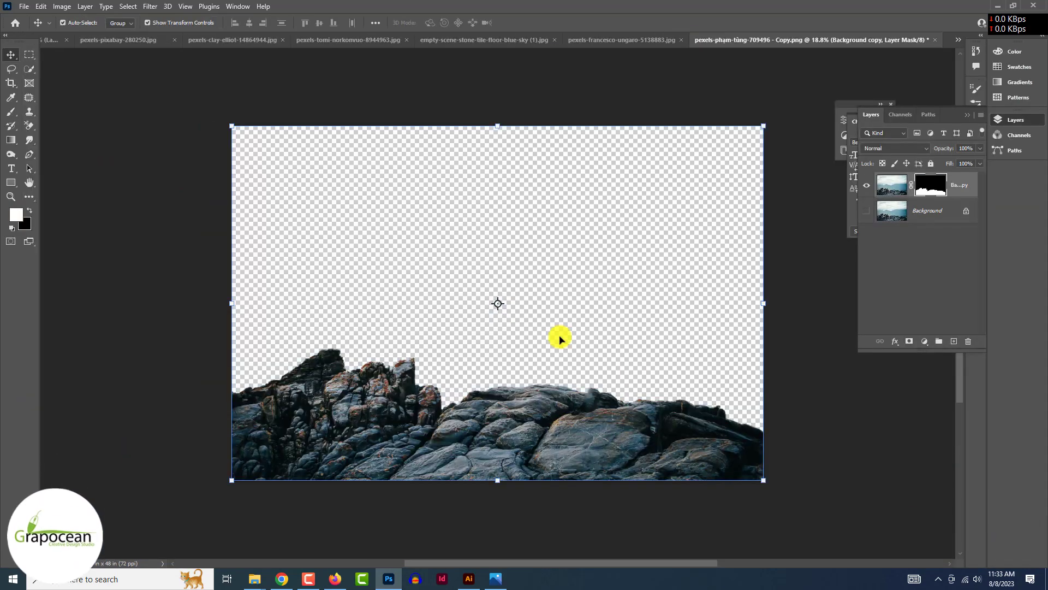
# Bring the masked rock layer into the Product Banner document and convert it to a Smart Object.
pyautogui.click(958, 40)
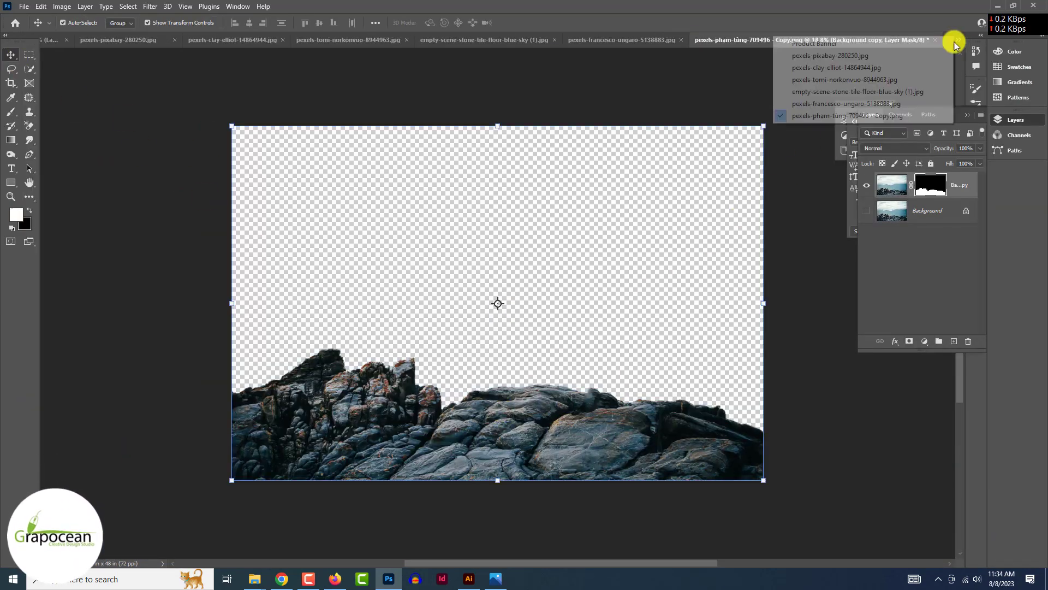
pyautogui.click(879, 54)
pyautogui.rightClick(945, 187)
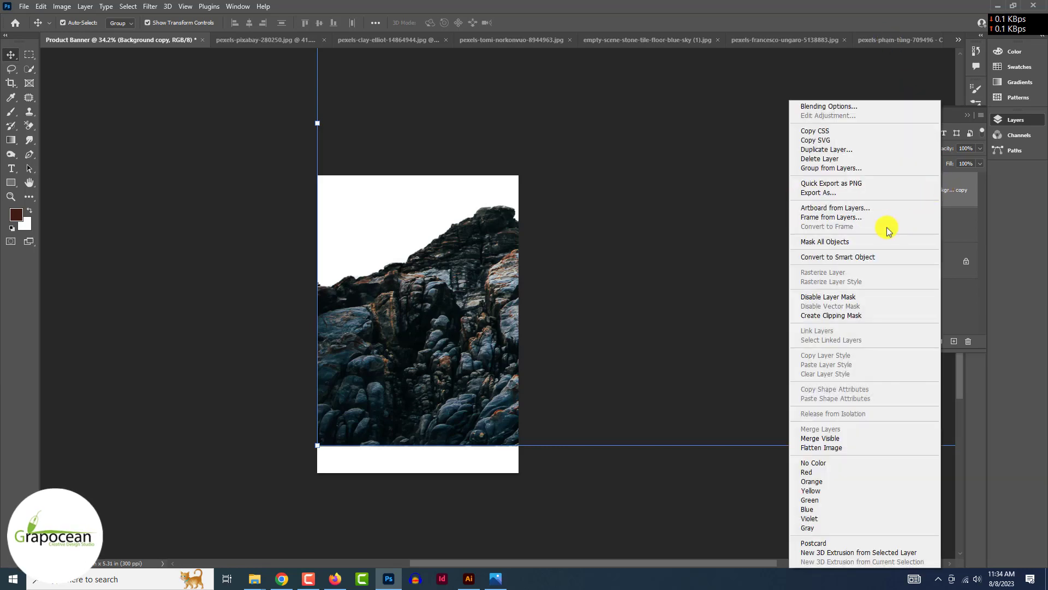
pyautogui.click(803, 262)
# Scale the rock layer down so the rocks span the bottom of the banner.
pyautogui.scroll(-3, 428, 347)
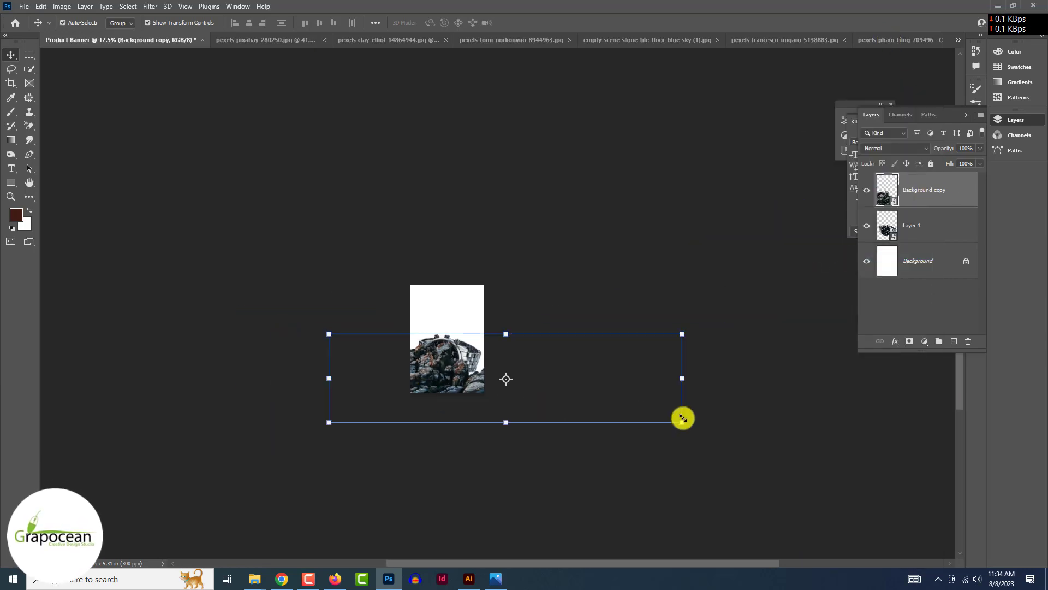
pyautogui.moveTo(682, 422); pyautogui.dragTo(526, 396)
pyautogui.scroll(3, 526, 395)
pyautogui.click(540, 23)
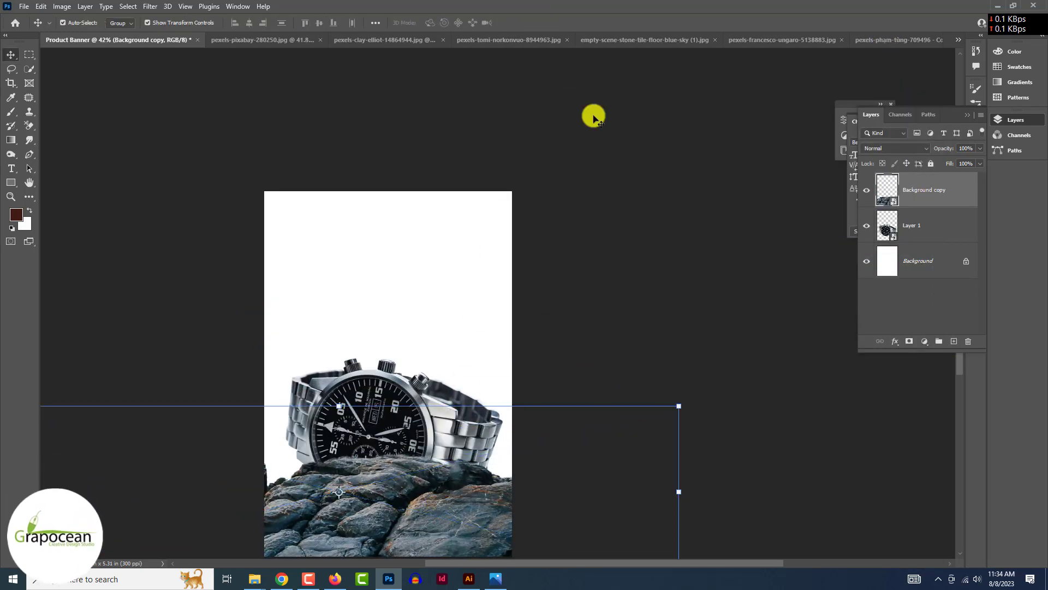
# Stack the watch layer above the rock layer and position the watch so it rests on the rocks.
pyautogui.click(723, 347)
pyautogui.scroll(3, 413, 432)
pyautogui.moveTo(356, 446); pyautogui.dragTo(364, 383)
pyautogui.moveTo(935, 179); pyautogui.dragTo(935, 178)
pyautogui.scroll(-4, 548, 318)
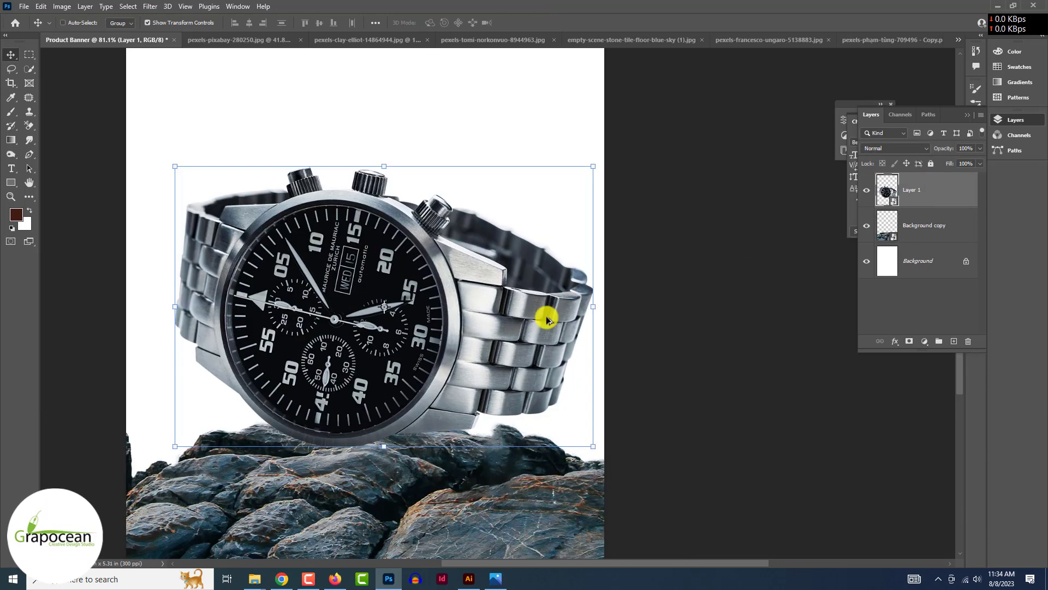
pyautogui.moveTo(408, 359); pyautogui.dragTo(413, 381)
# Scale the rock layer to about 42% and position it along the canvas bottom with taller rocks at the left edge.
pyautogui.click(507, 423)
pyautogui.scroll(-3, 579, 454)
pyautogui.click(567, 453)
pyautogui.scroll(3, 524, 431)
pyautogui.keyDown('ctrl'); pyautogui.click(524, 431); pyautogui.keyUp('ctrl')
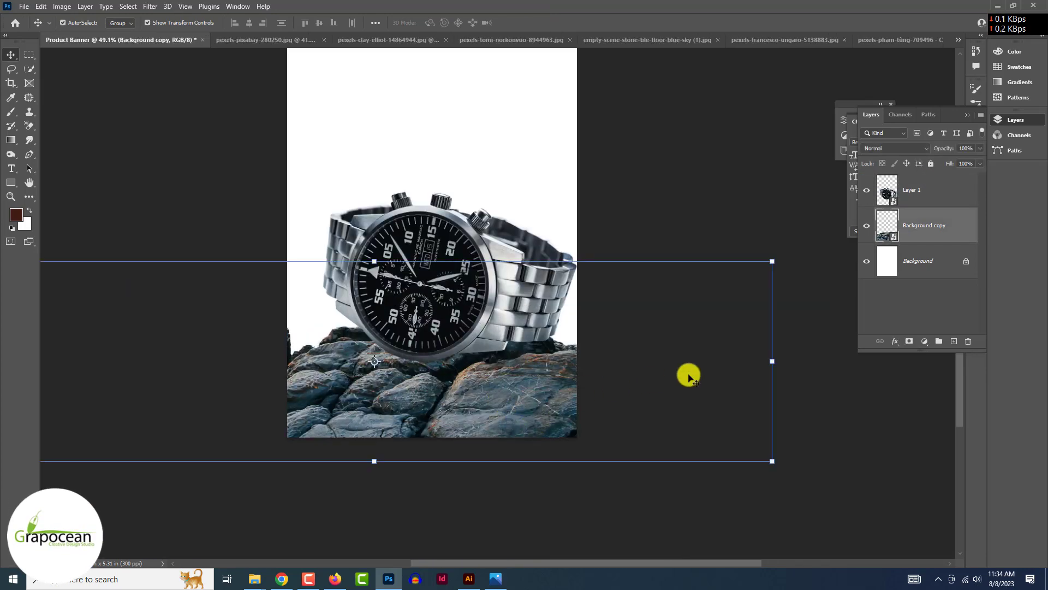
pyautogui.moveTo(772, 361); pyautogui.dragTo(634, 386)
pyautogui.moveTo(483, 397); pyautogui.dragTo(569, 390)
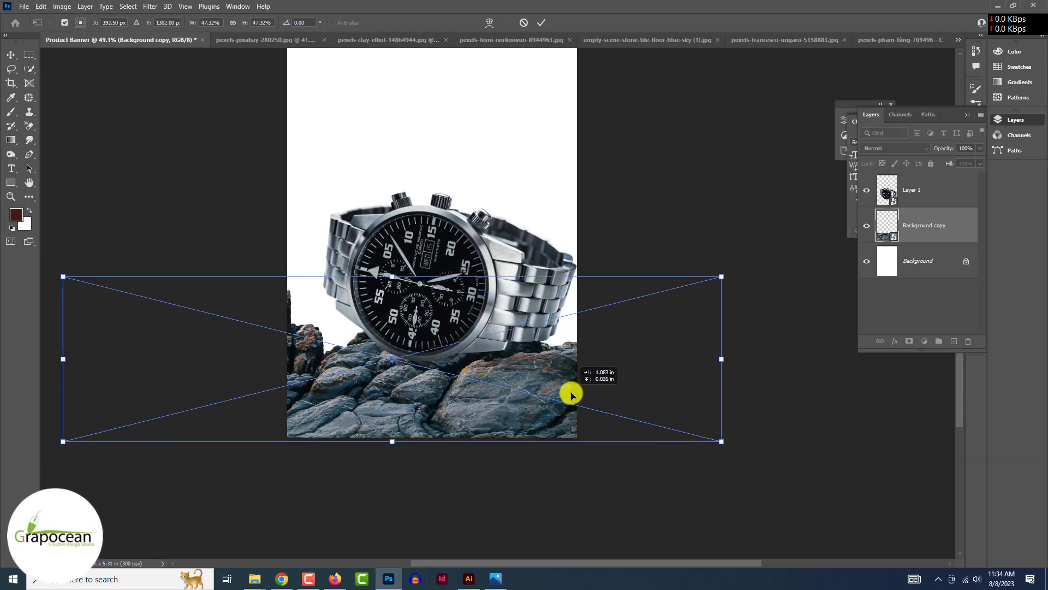
pyautogui.scroll(-2, 569, 393)
pyautogui.moveTo(393, 398); pyautogui.dragTo(375, 393)
pyautogui.moveTo(73, 313); pyautogui.dragTo(123, 315)
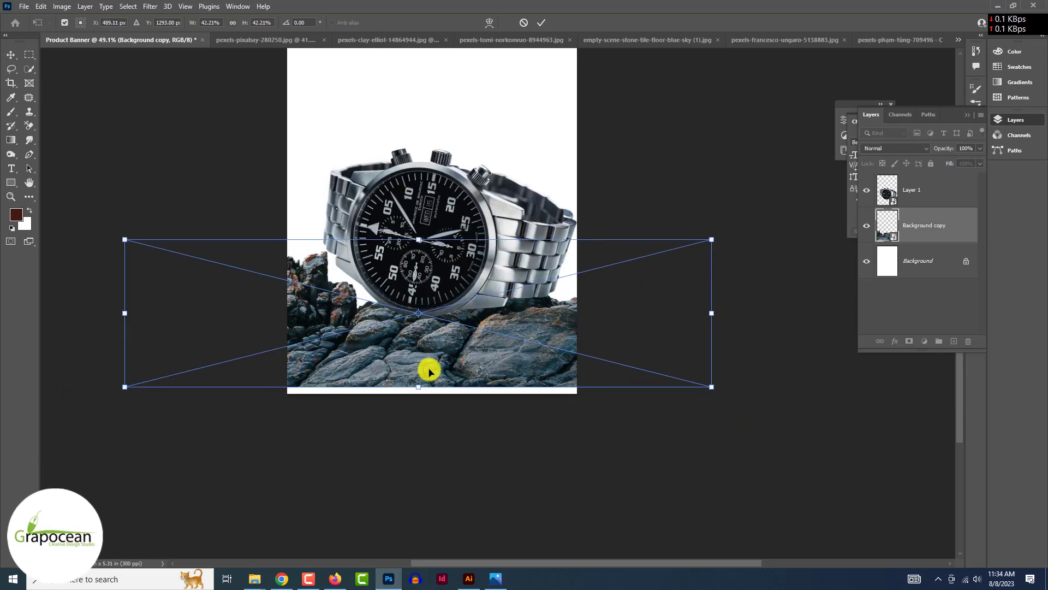
pyautogui.moveTo(428, 367); pyautogui.dragTo(399, 380)
pyautogui.click(542, 21)
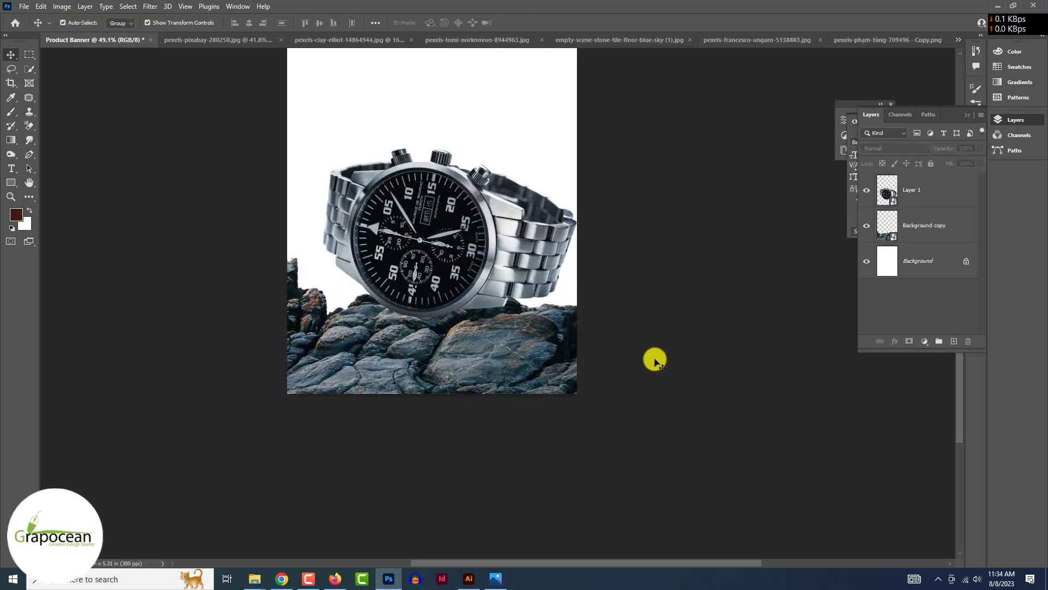
# Scale the watch down slightly and reposition it on top of the rocks.
pyautogui.scroll(-3, 602, 402)
pyautogui.scroll(2, 493, 274)
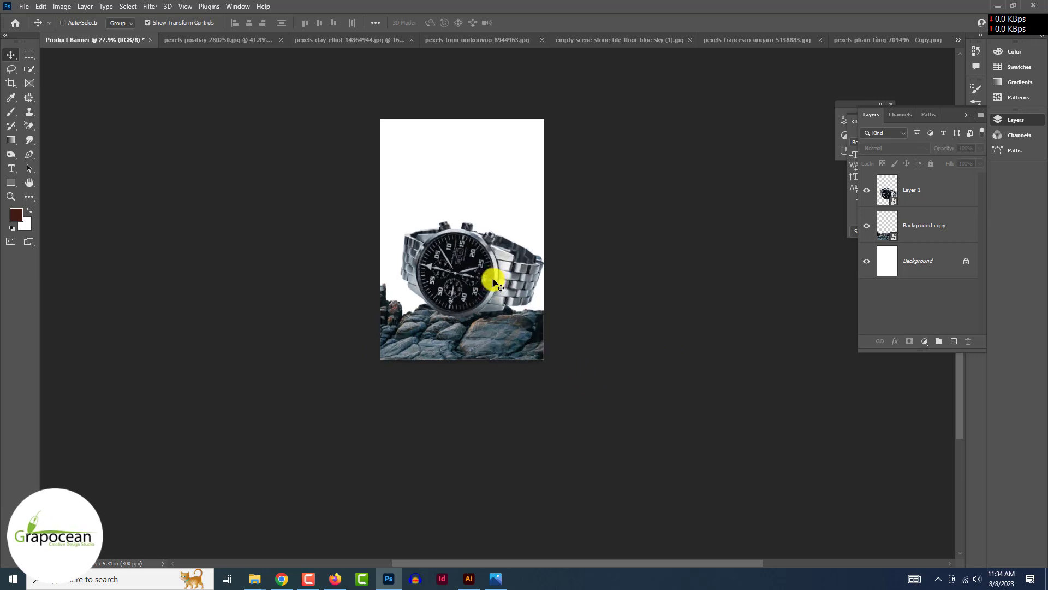
pyautogui.click(502, 267)
pyautogui.moveTo(544, 209)
pyautogui.mouseDown()
pyautogui.moveTo(569, 194)
pyautogui.moveTo(534, 222)
pyautogui.mouseUp()
pyautogui.moveTo(446, 291); pyautogui.dragTo(456, 295)
pyautogui.click(542, 23)
pyautogui.click(712, 270)
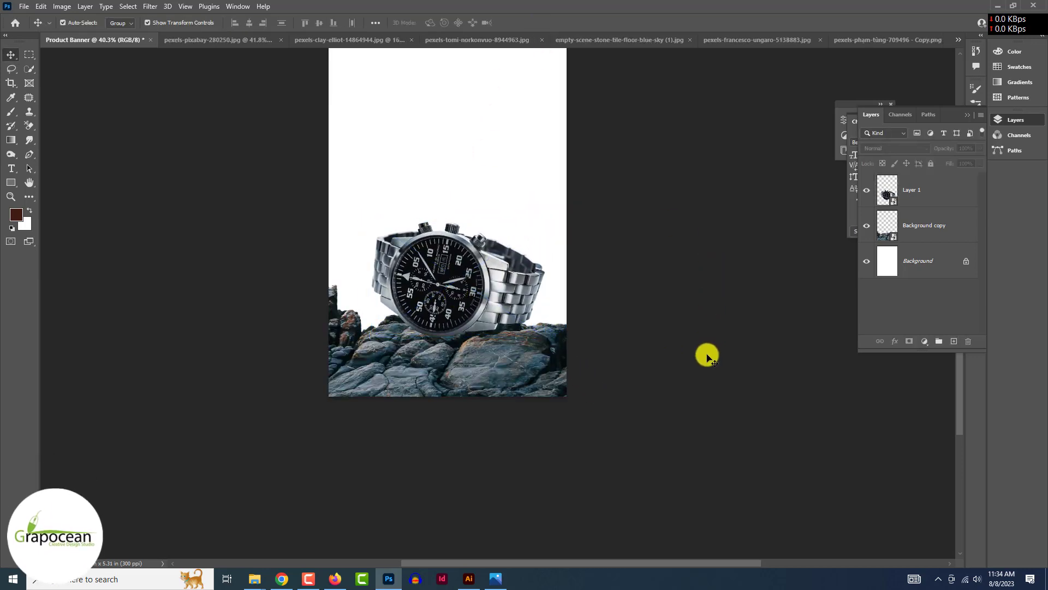
pyautogui.scroll(-2, 708, 352)
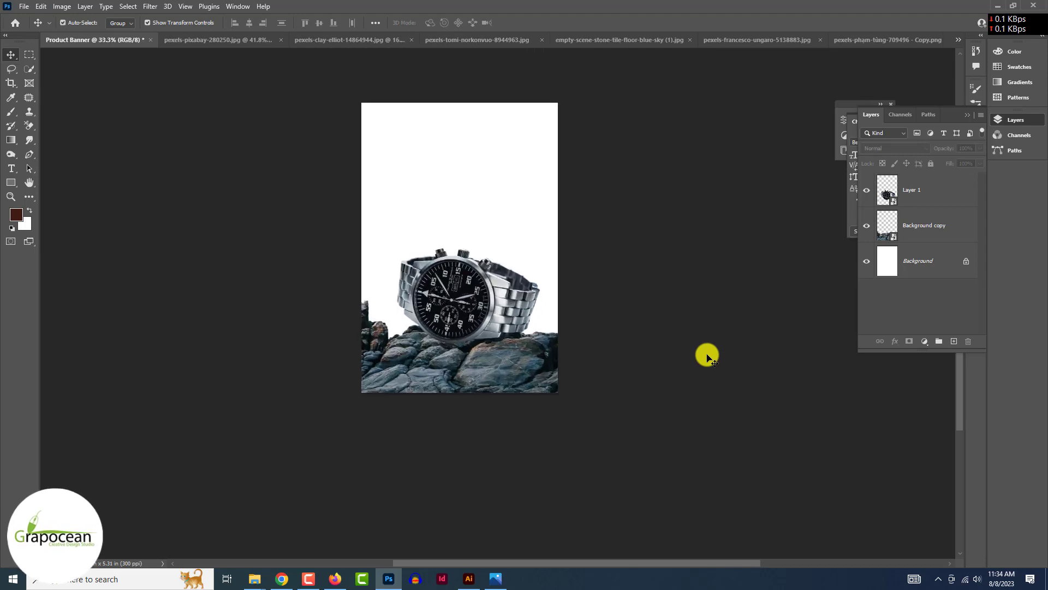
# Bring the snowy landscape photo into the Product Banner document and place its layer beneath the rock layer.
pyautogui.click(218, 39)
pyautogui.click(351, 39)
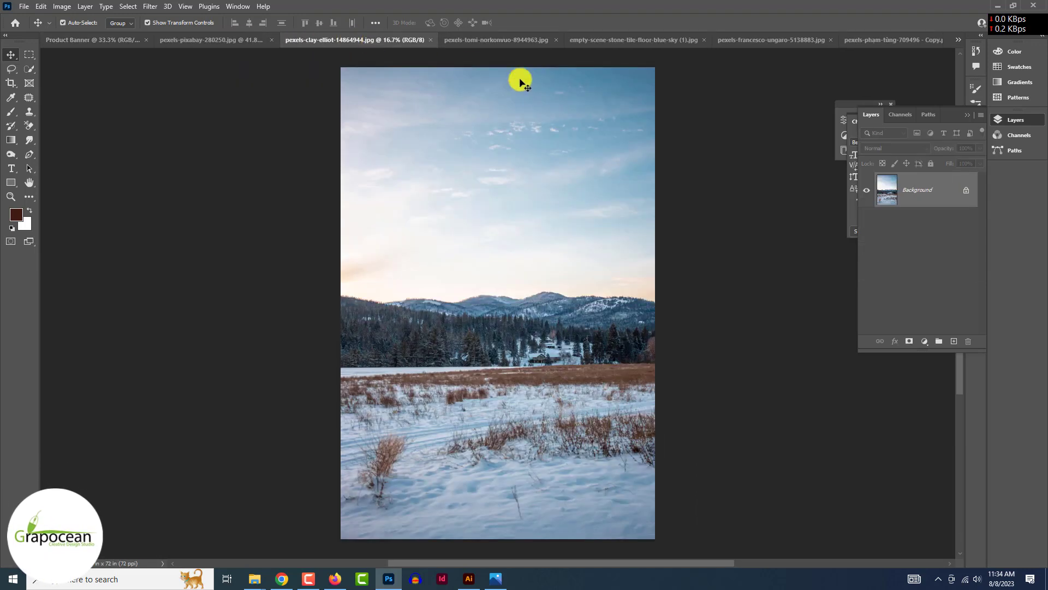
pyautogui.moveTo(968, 198); pyautogui.dragTo(937, 242)
pyautogui.scroll(-5, 498, 304)
pyautogui.moveTo(490, 237); pyautogui.dragTo(426, 157)
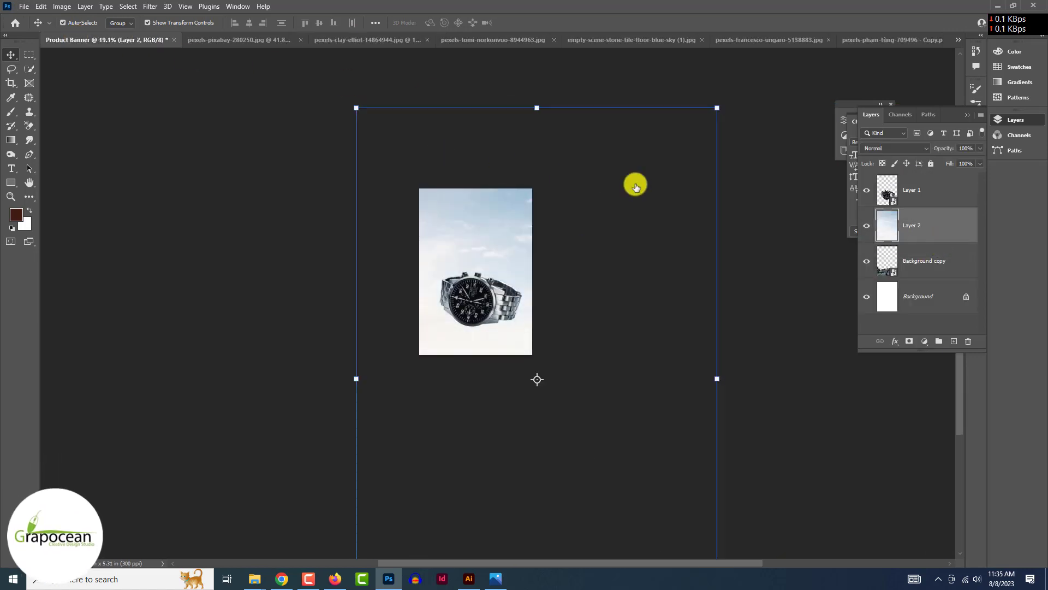
pyautogui.moveTo(901, 226); pyautogui.dragTo(890, 267)
pyautogui.moveTo(482, 253); pyautogui.dragTo(466, 199)
pyautogui.scroll(-6, 465, 199)
pyautogui.scroll(8, 465, 199)
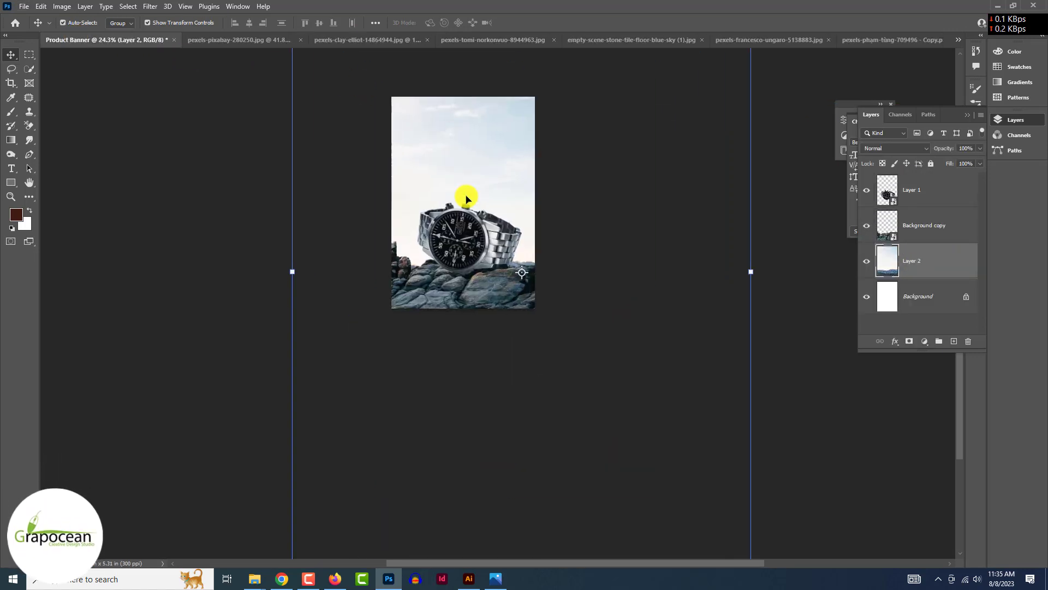
# Scale and position the landscape photo to fill the banner, with its sky above the watch and its mountains behind the rocks.
pyautogui.scroll(-6, 465, 198)
pyautogui.moveTo(633, 398); pyautogui.dragTo(497, 319)
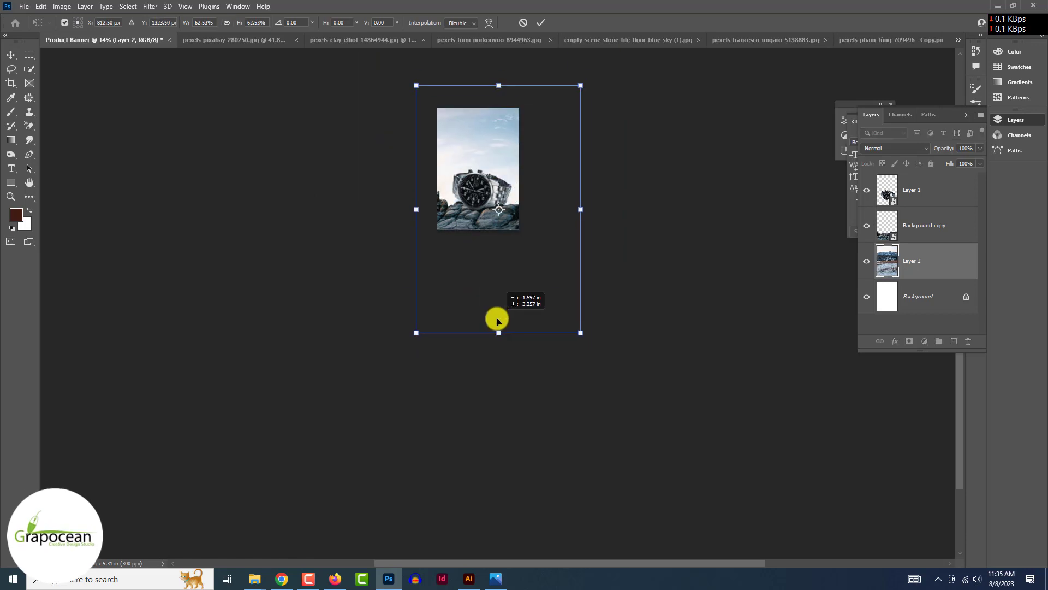
pyautogui.moveTo(575, 332); pyautogui.dragTo(498, 271)
pyautogui.scroll(6, 498, 270)
pyautogui.moveTo(597, 341); pyautogui.dragTo(557, 287)
pyautogui.moveTo(513, 273); pyautogui.dragTo(524, 289)
pyautogui.scroll(-5, 519, 290)
pyautogui.scroll(4, 487, 143)
pyautogui.moveTo(476, 89); pyautogui.dragTo(475, 78)
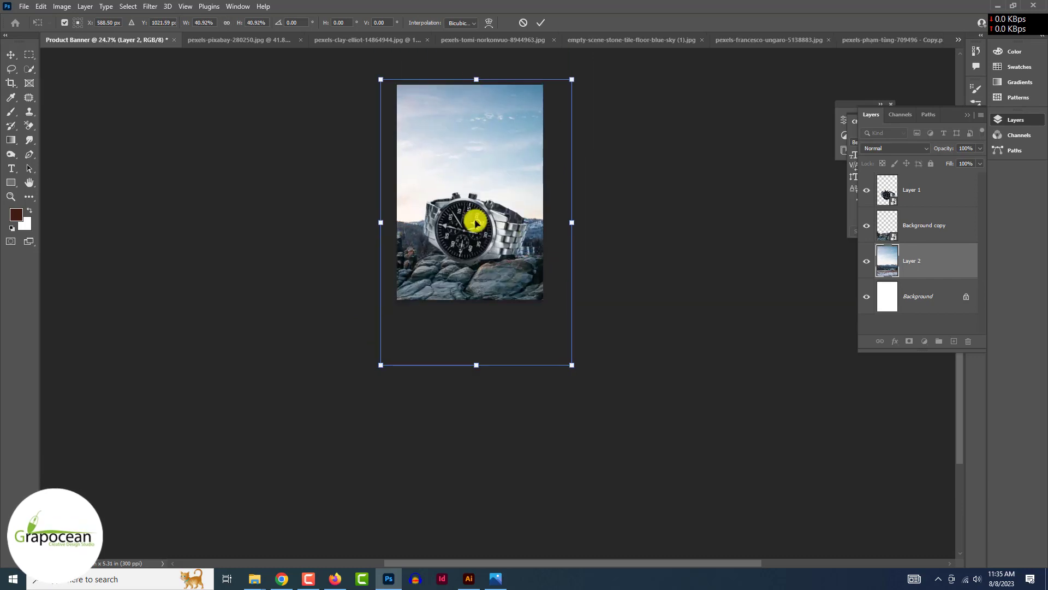
pyautogui.moveTo(477, 365); pyautogui.dragTo(483, 410)
pyautogui.click(541, 22)
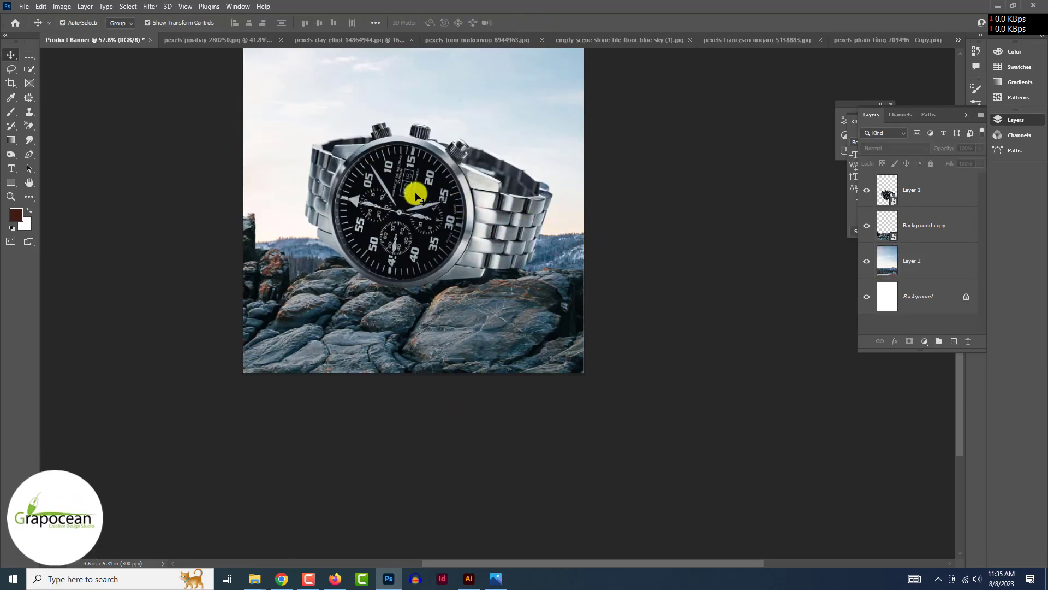
# Select a Blur Gallery filter for the landscape layer behind the watch and rocks.
pyautogui.click(417, 189)
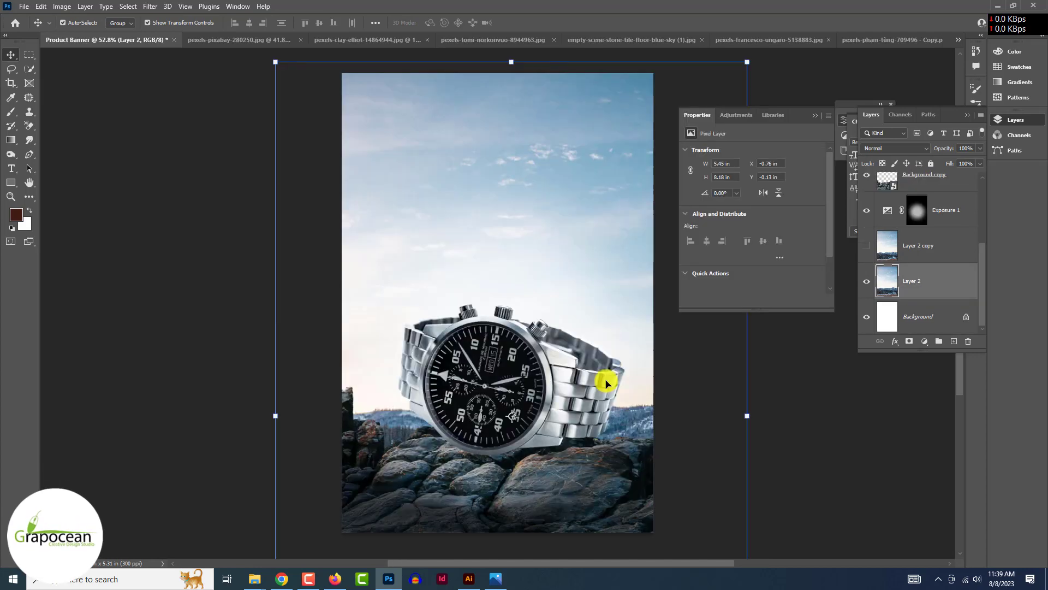
pyautogui.scroll(-2, 607, 383)
pyautogui.click(150, 6)
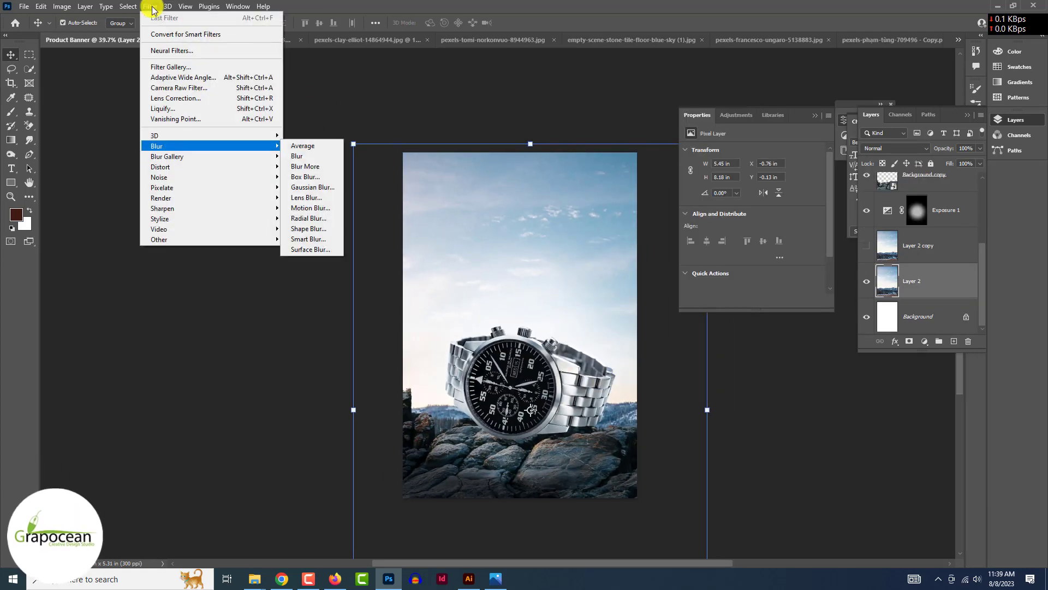
pyautogui.moveTo(211, 156)
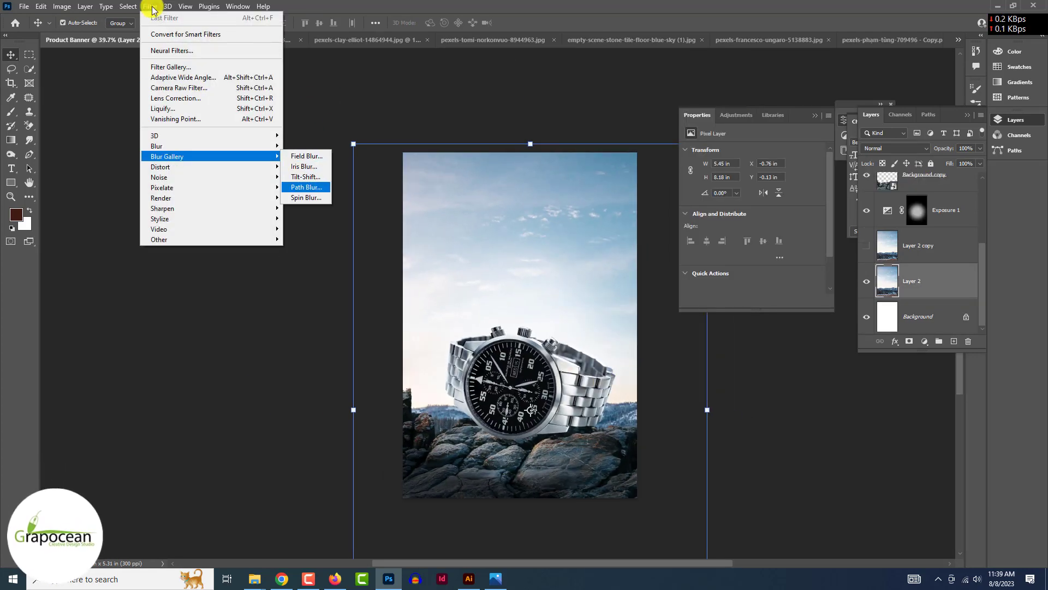
pyautogui.click(315, 166)
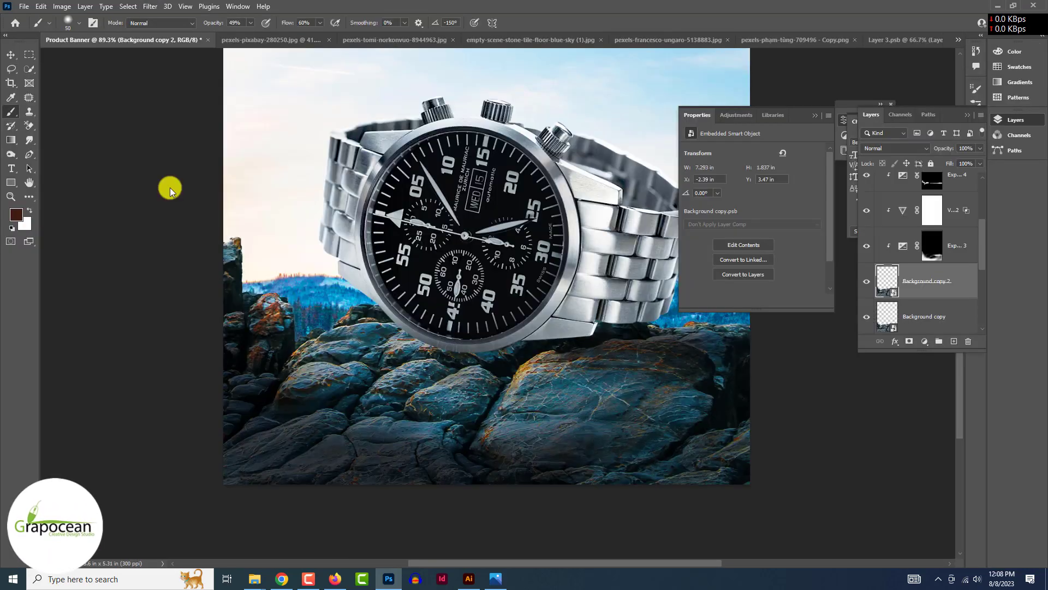
# Open the rock layer in the Camera Raw Filter with a before/after view, setting Highlights to +33, Texture to +55 and Clarity to +19.
pyautogui.click(562, 376)
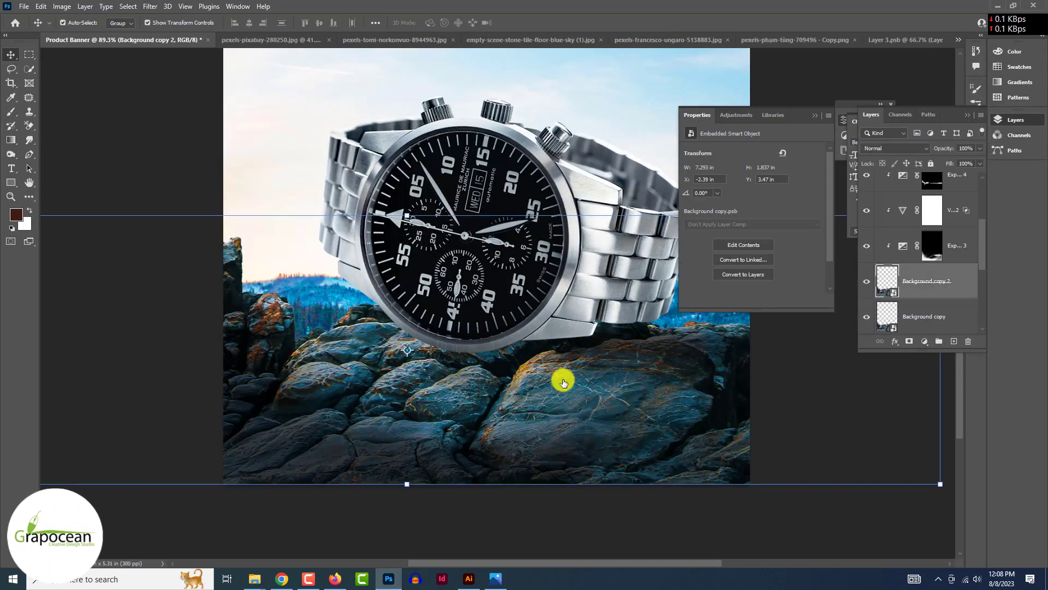
pyautogui.click(152, 7)
pyautogui.click(208, 84)
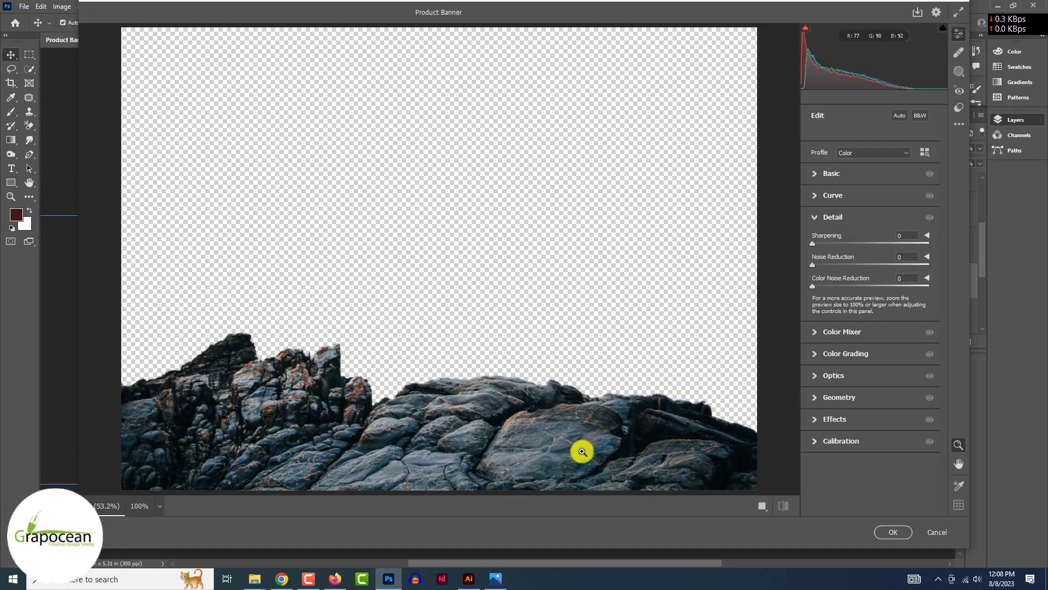
pyautogui.click(816, 174)
pyautogui.moveTo(871, 293)
pyautogui.mouseDown()
pyautogui.moveTo(908, 297)
pyautogui.moveTo(890, 295)
pyautogui.mouseUp()
pyautogui.moveTo(870, 369)
pyautogui.mouseDown()
pyautogui.moveTo(908, 371)
pyautogui.moveTo(882, 385)
pyautogui.mouseUp()
pyautogui.click(763, 505)
pyautogui.moveTo(341, 379); pyautogui.dragTo(735, 387)
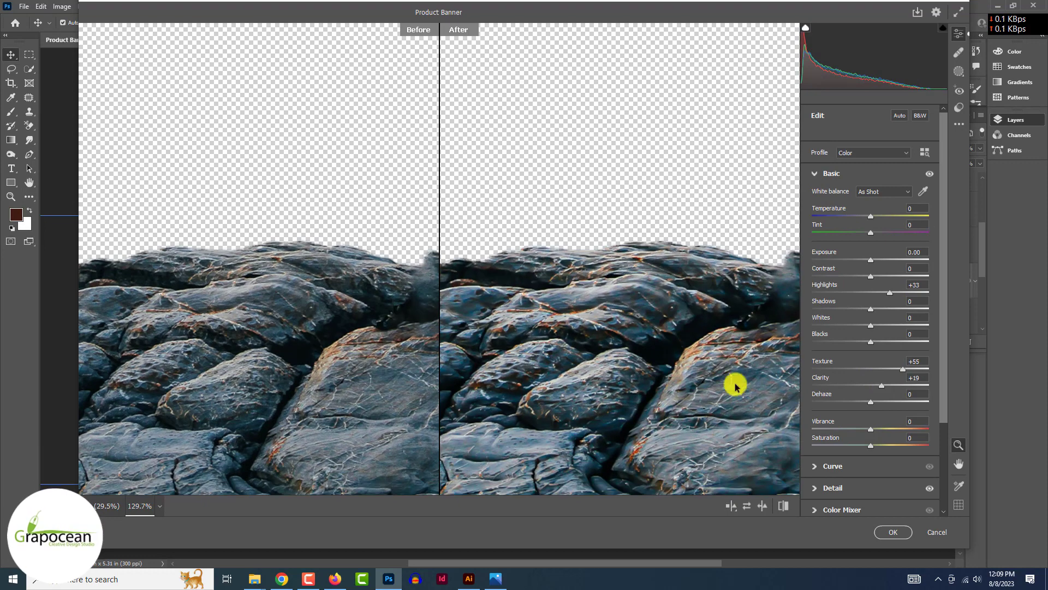
# Set the rocks' Shadows to +4, Whites to -2, Texture to +79, Clarity to 0 and Dehaze to -16, and apply the Camera Raw Filter.
pyautogui.moveTo(871, 402)
pyautogui.mouseDown()
pyautogui.moveTo(835, 402)
pyautogui.moveTo(862, 402)
pyautogui.mouseUp()
pyautogui.moveTo(871, 259)
pyautogui.mouseDown()
pyautogui.moveTo(894, 262)
pyautogui.moveTo(875, 273)
pyautogui.mouseUp()
pyautogui.moveTo(871, 309); pyautogui.dragTo(870, 329)
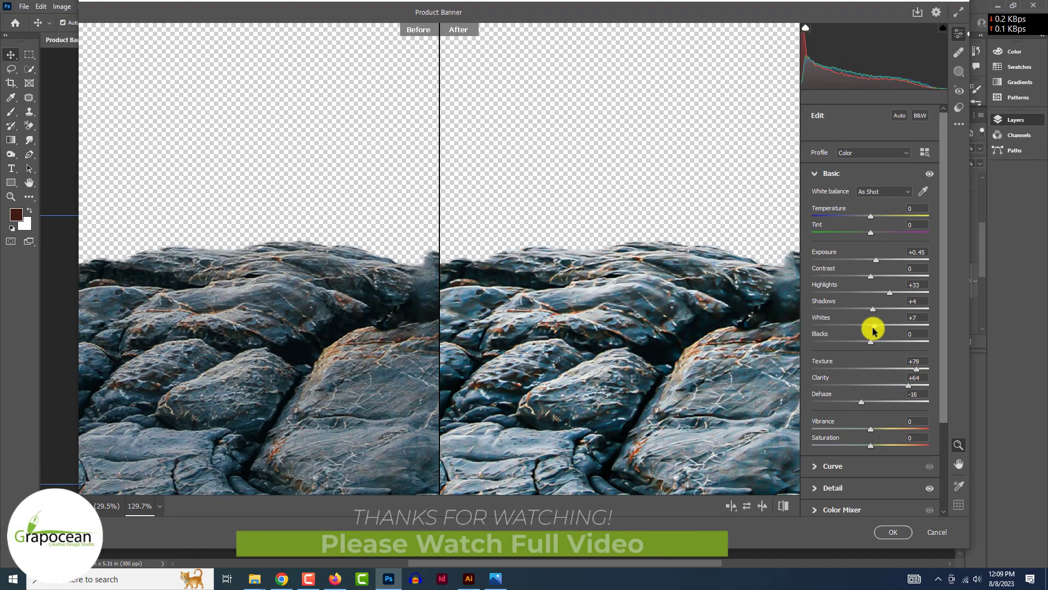
pyautogui.moveTo(877, 260); pyautogui.dragTo(871, 266)
pyautogui.moveTo(944, 327); pyautogui.dragTo(949, 454)
pyautogui.click(951, 450)
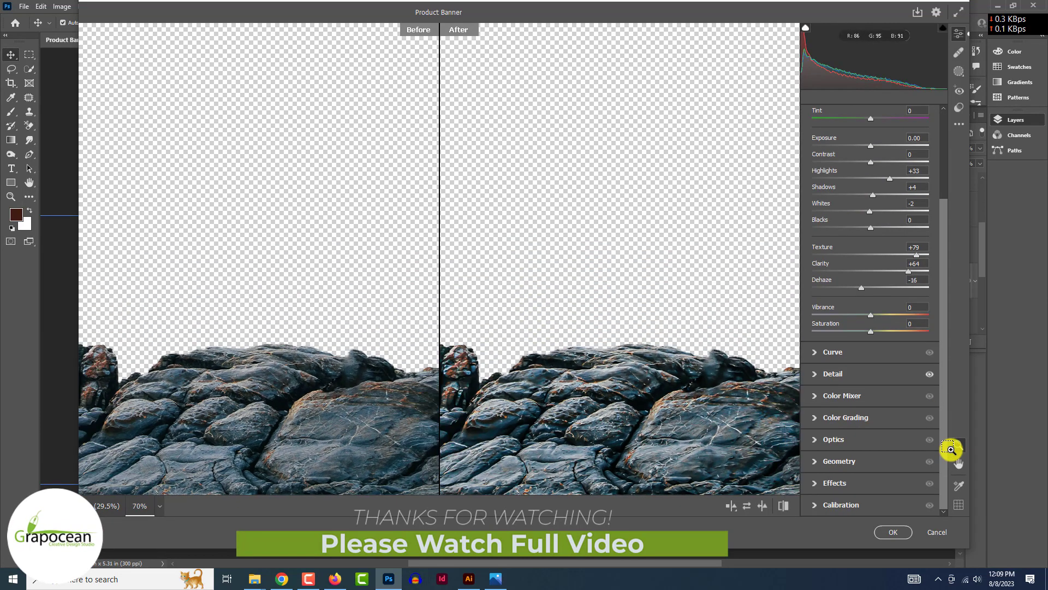
pyautogui.moveTo(918, 264); pyautogui.dragTo(872, 273)
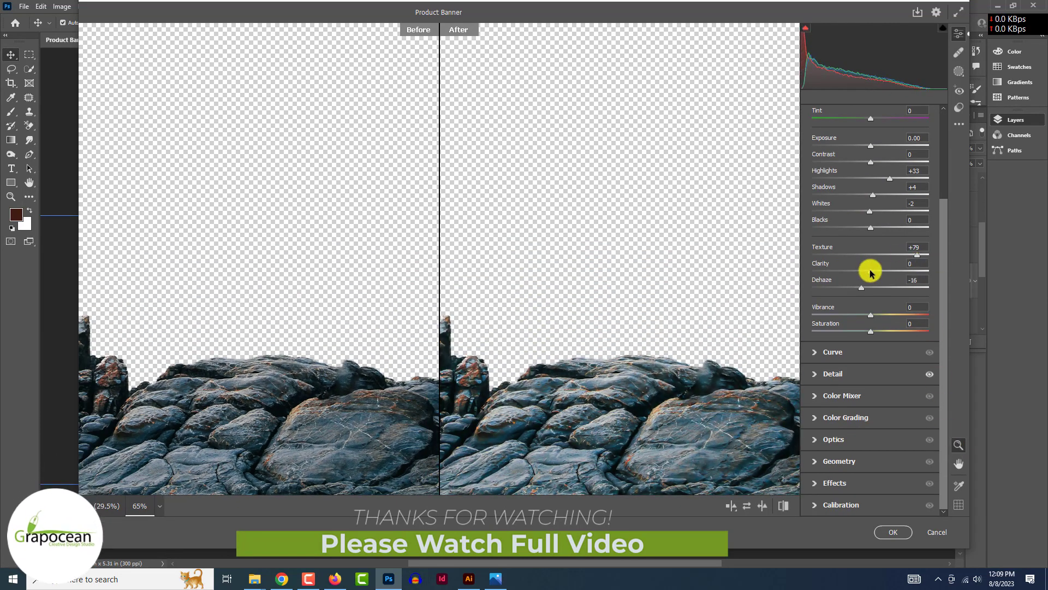
pyautogui.click(892, 532)
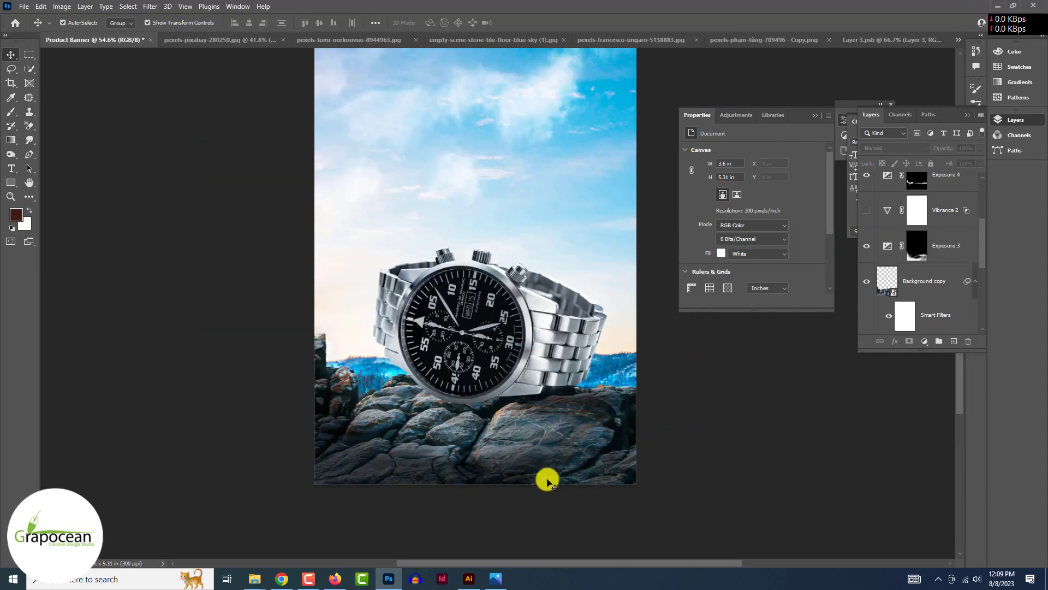
# Reposition the snowy landscape behind the rocks and hide the Exposure 2 adjustment layer above the watch.
pyautogui.click(547, 480)
pyautogui.moveTo(615, 328)
pyautogui.mouseDown()
pyautogui.moveTo(613, 300)
pyautogui.moveTo(618, 344)
pyautogui.mouseUp()
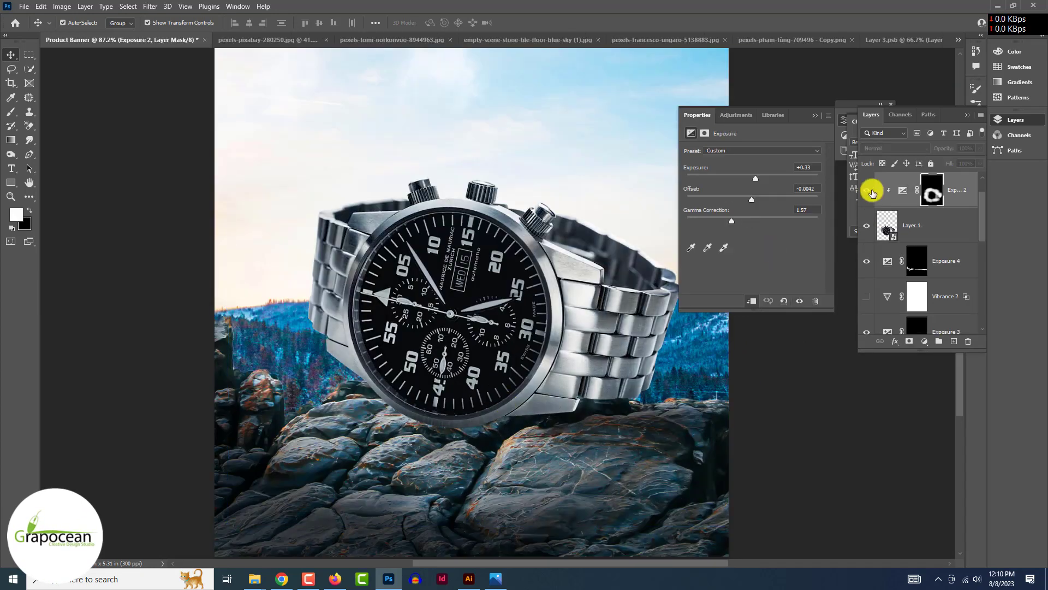
pyautogui.click(867, 191)
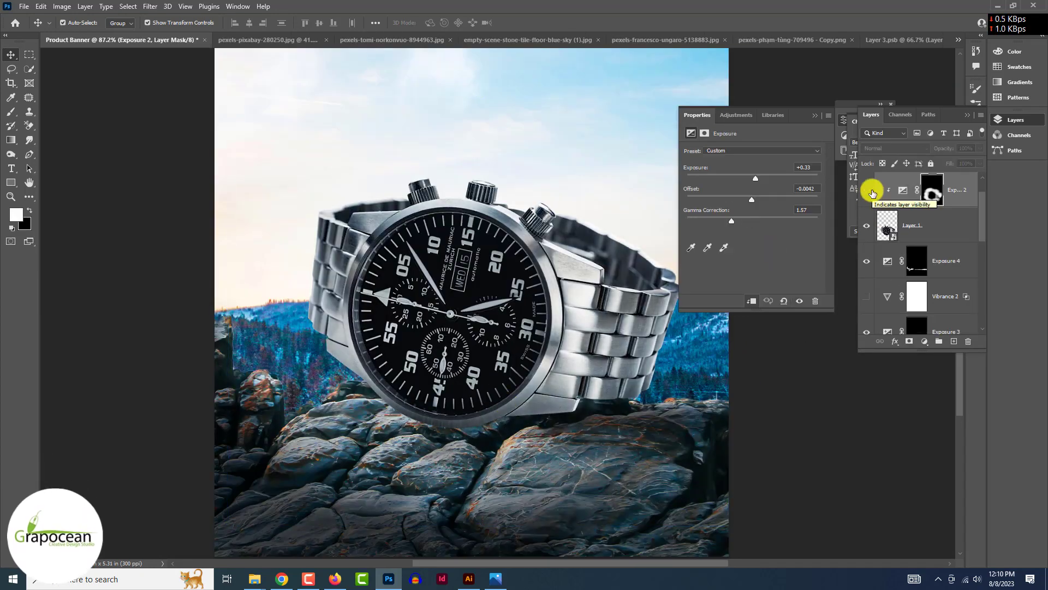
# Add a darkening Exposure adjustment layer above Exposure 4 and invert its mask to black.
pyautogui.click(925, 253)
pyautogui.click(924, 342)
pyautogui.click(942, 417)
pyautogui.moveTo(752, 178); pyautogui.dragTo(723, 178)
pyautogui.click(917, 261)
pyautogui.hotkey('ctrl', 'i')
# Set the soft round brush angle to 180° and paint a contact shadow on the mask beneath the watch case.
pyautogui.click(10, 111)
pyautogui.scroll(4, 435, 414)
pyautogui.rightClick(449, 446)
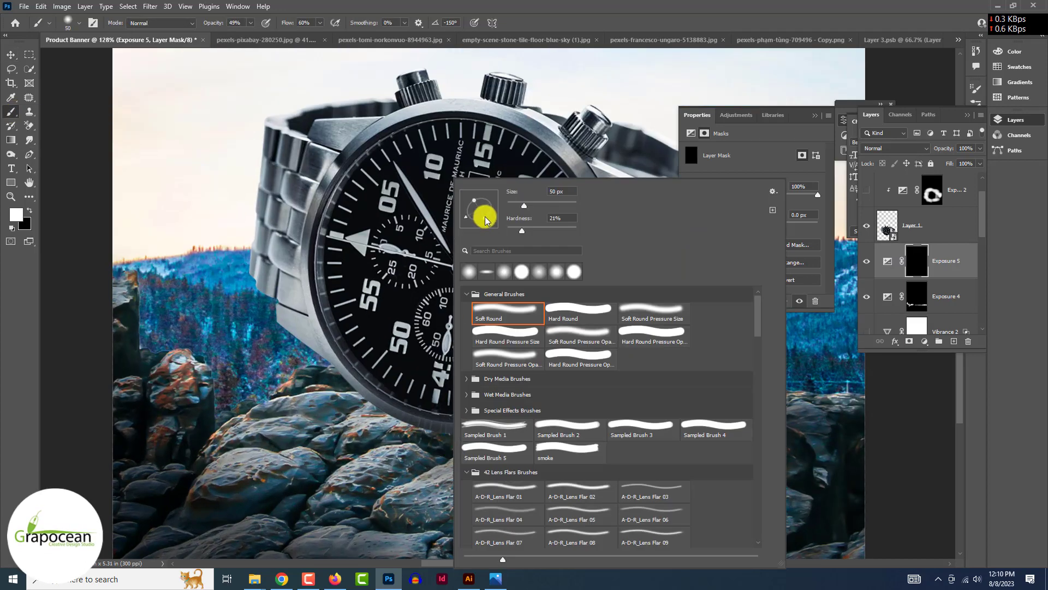
pyautogui.moveTo(423, 426); pyautogui.dragTo(473, 434)
pyautogui.click(473, 211)
pyautogui.press('Return')
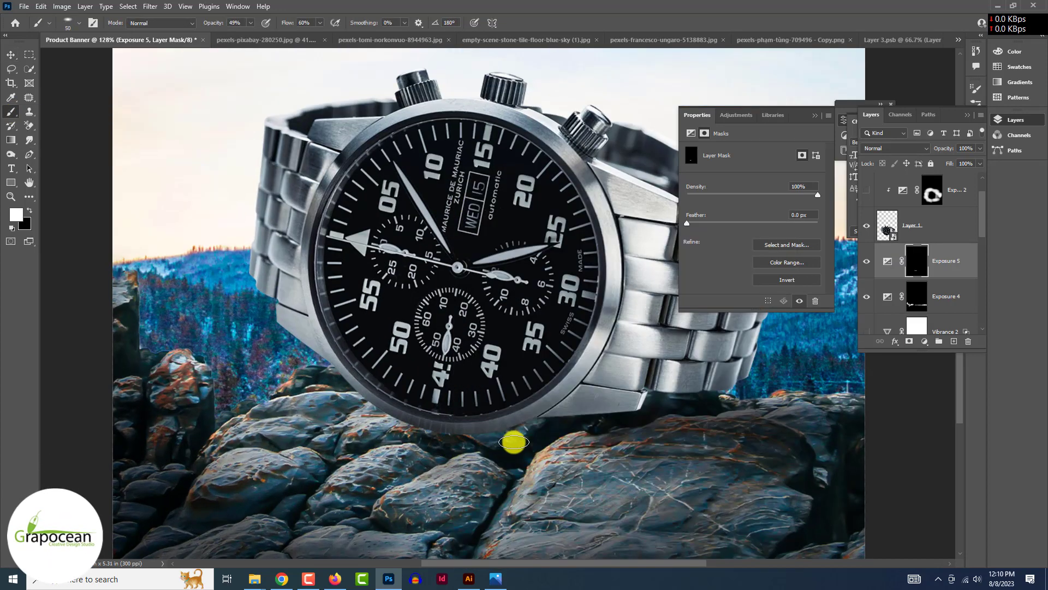
# Extend the painted shadow on the rocks beneath the watch case and bracelet with a larger brush.
pyautogui.scroll(-4, 543, 468)
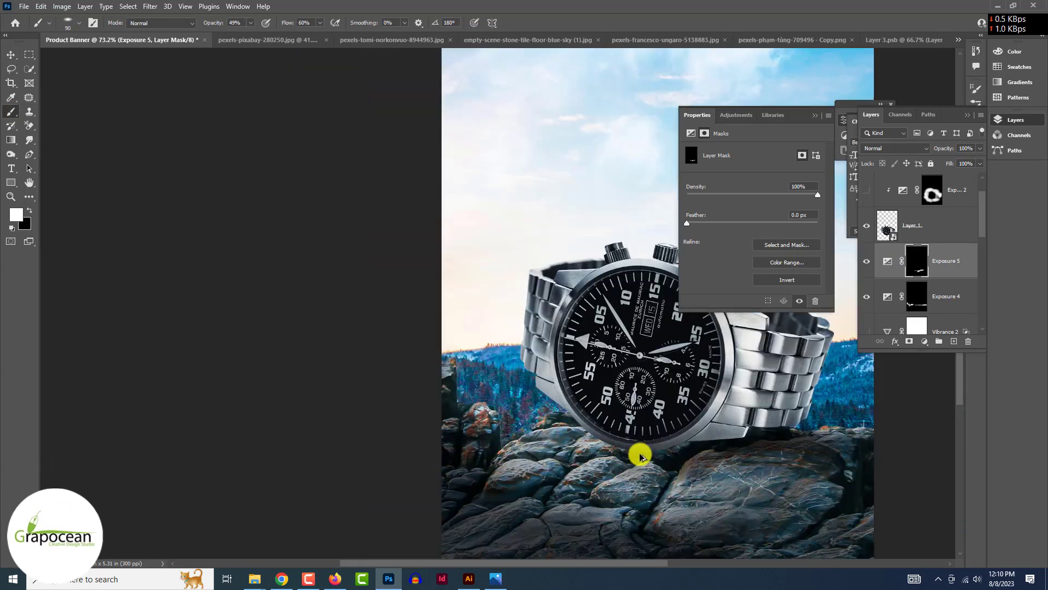
pyautogui.scroll(3, 639, 454)
pyautogui.moveTo(681, 421); pyautogui.dragTo(722, 421)
pyautogui.scroll(-4, 530, 426)
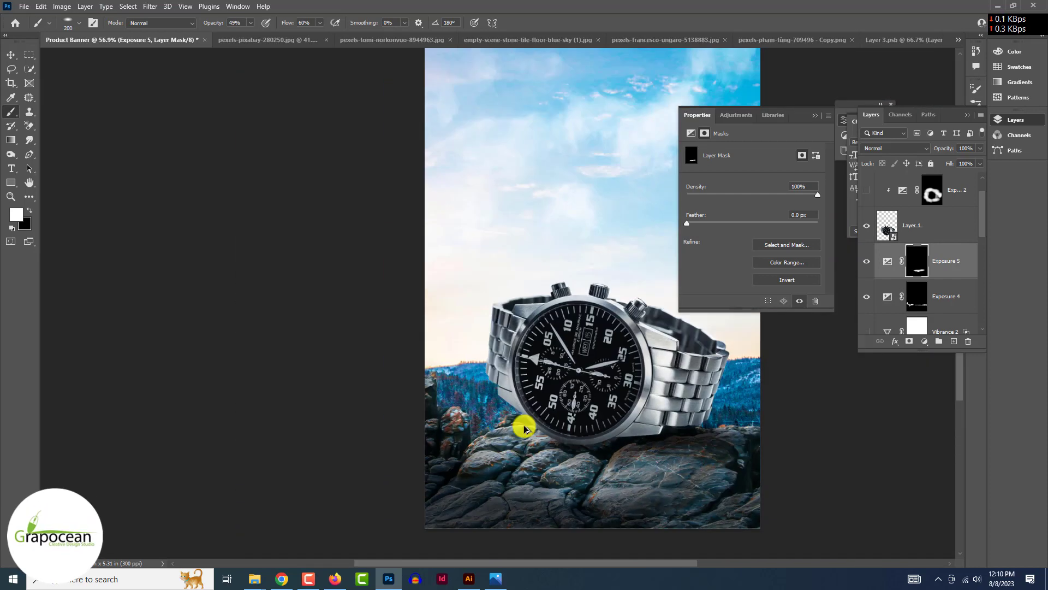
pyautogui.scroll(3, 625, 414)
pyautogui.press(']')
pyautogui.press('x')
pyautogui.scroll(-4, 682, 469)
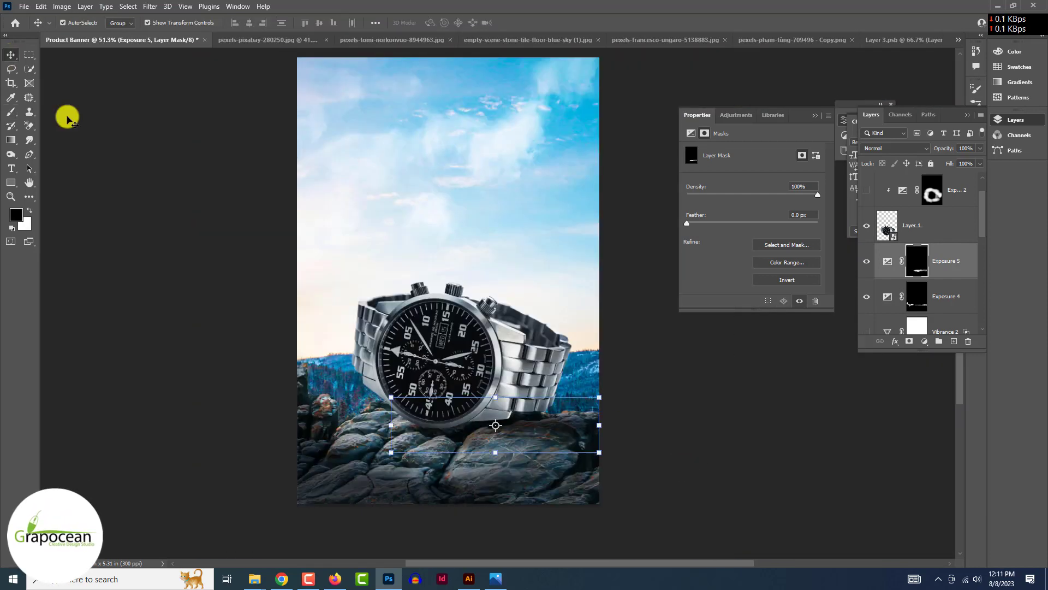
# Resize the rock layer with Free Transform by adjusting its left and right edges, and commit the transform.
pyautogui.scroll(-3, 908, 273)
pyautogui.click(908, 276)
pyautogui.hotkey('ctrl', 't')
pyautogui.moveTo(97, 426); pyautogui.dragTo(22, 431)
pyautogui.scroll(-4, 393, 468)
pyautogui.moveTo(518, 563); pyautogui.dragTo(716, 564)
pyautogui.scroll(3, 526, 468)
pyautogui.hotkey('ctrl', 'z')
pyautogui.moveTo(278, 338); pyautogui.dragTo(264, 339)
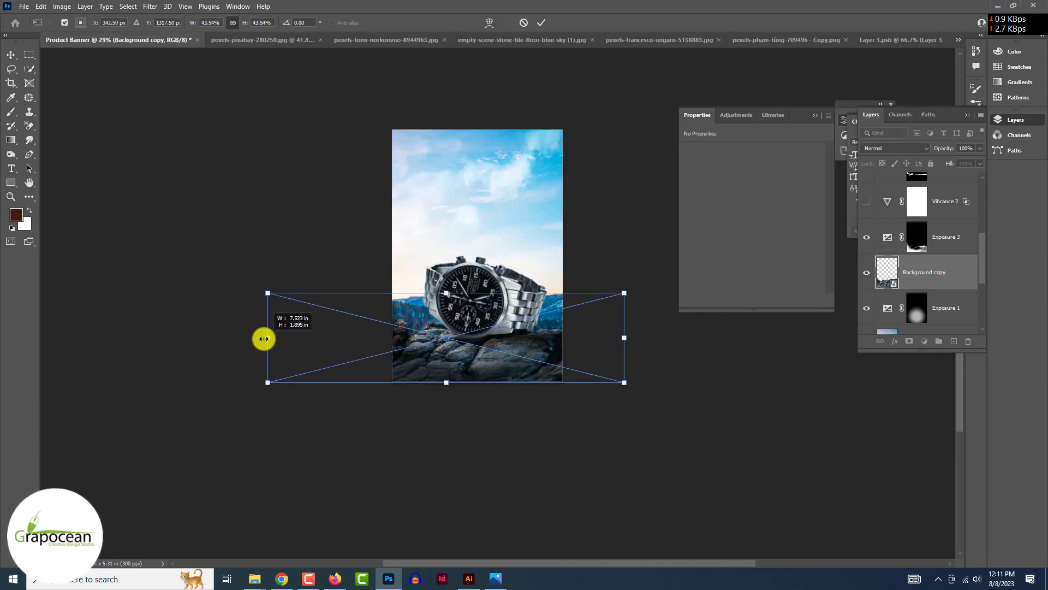
pyautogui.moveTo(624, 337); pyautogui.dragTo(599, 338)
pyautogui.click(541, 22)
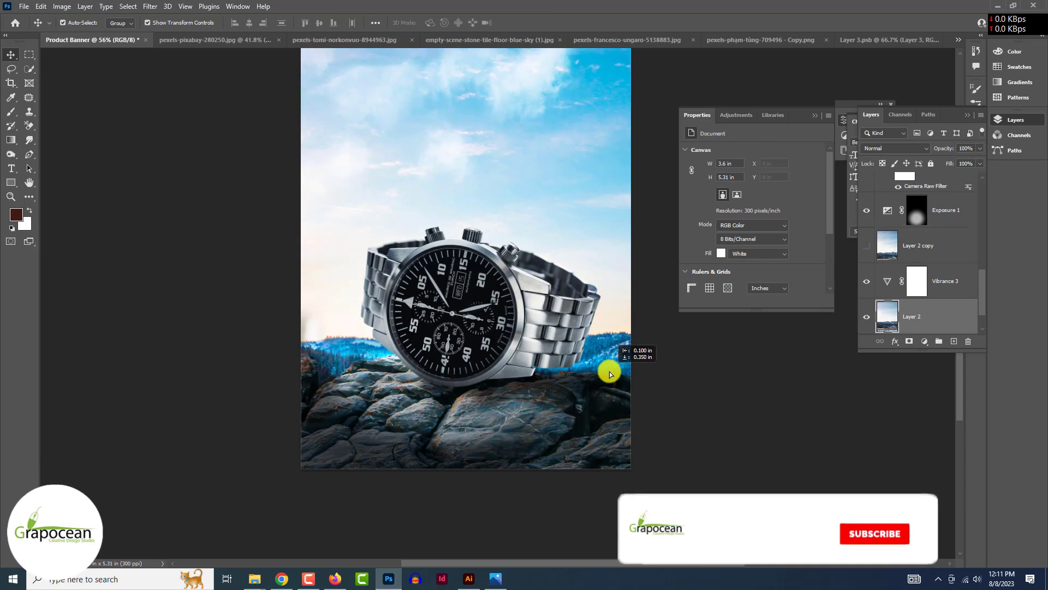
pyautogui.scroll(-3, 610, 372)
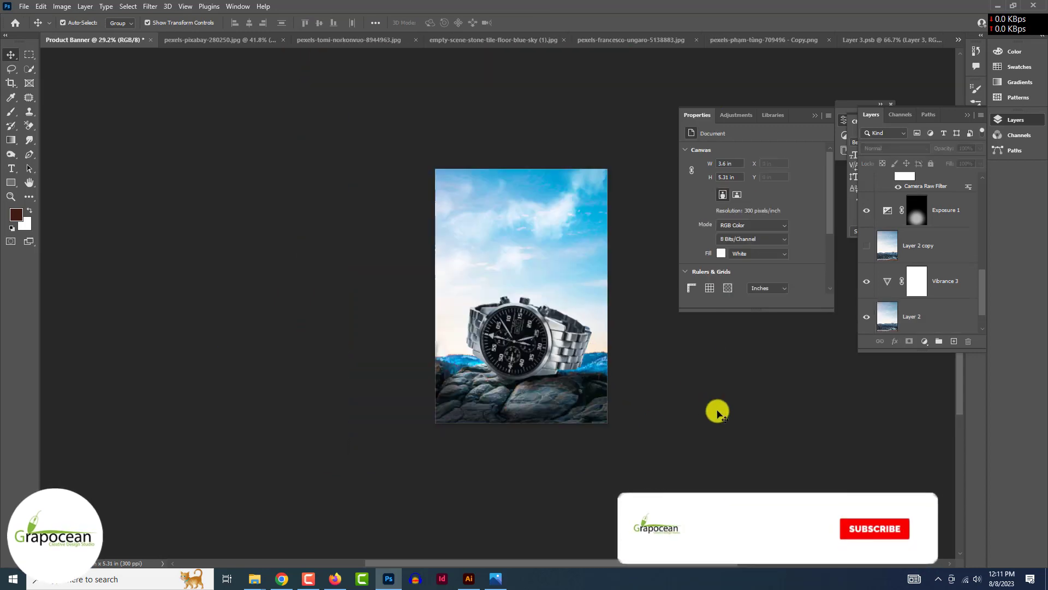
pyautogui.click(585, 362)
pyautogui.scroll(3, 708, 459)
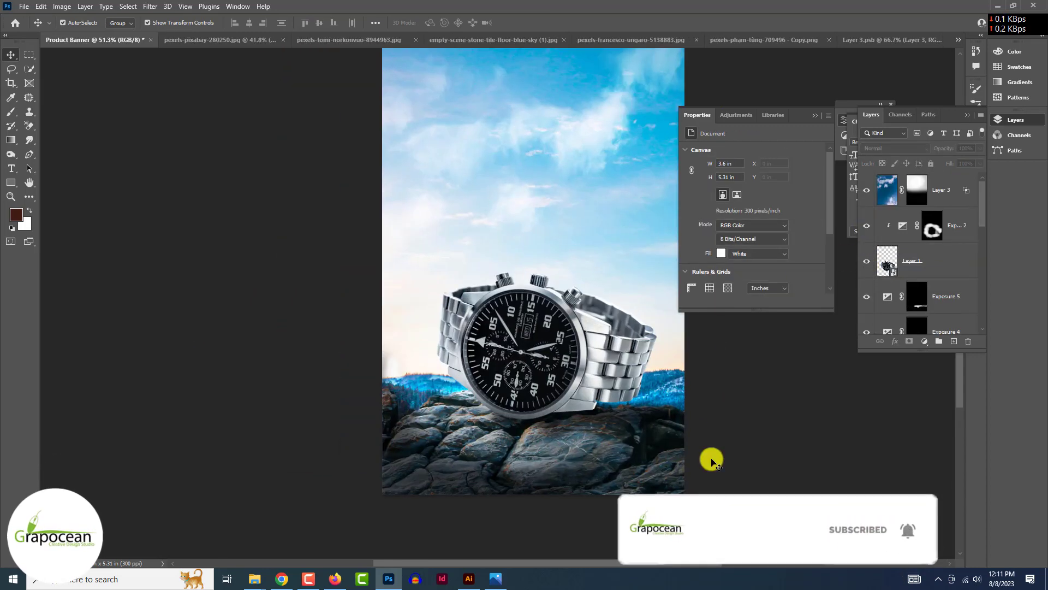
pyautogui.click(148, 7)
pyautogui.click(180, 87)
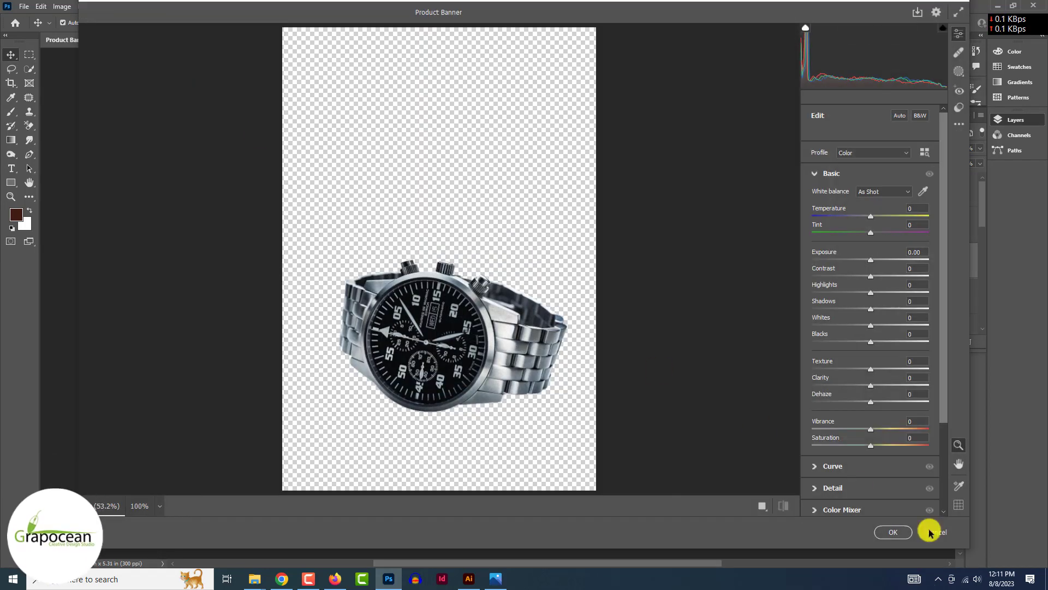
pyautogui.click(929, 531)
# Duplicate the watch layer above Exposure 2 and try adjusting the watch's Texture in the Camera Raw Filter.
pyautogui.moveTo(929, 261); pyautogui.dragTo(925, 216)
pyautogui.click(151, 7)
pyautogui.click(194, 88)
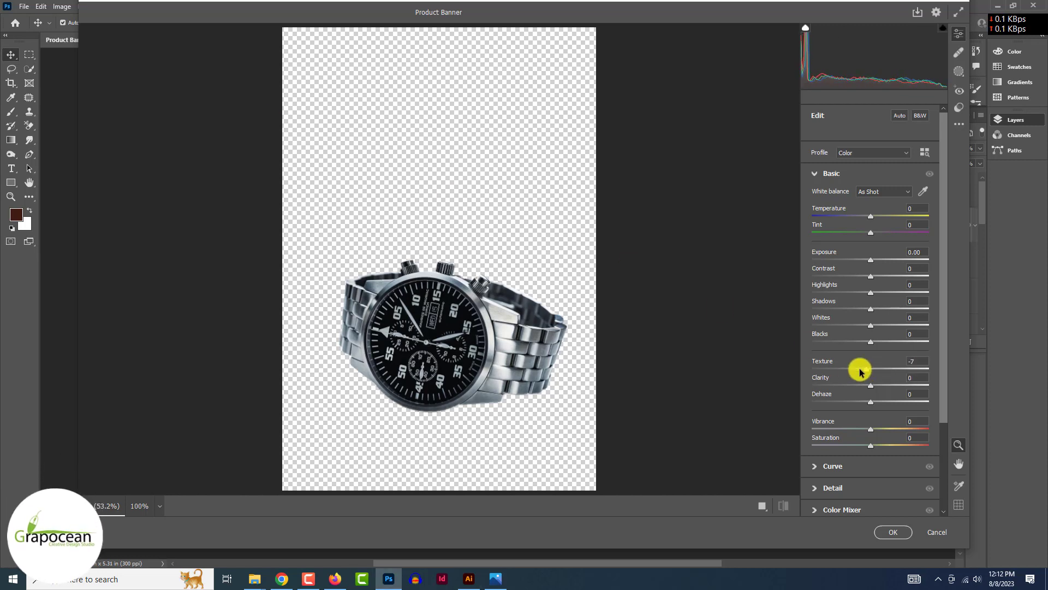
pyautogui.moveTo(860, 371); pyautogui.dragTo(900, 385)
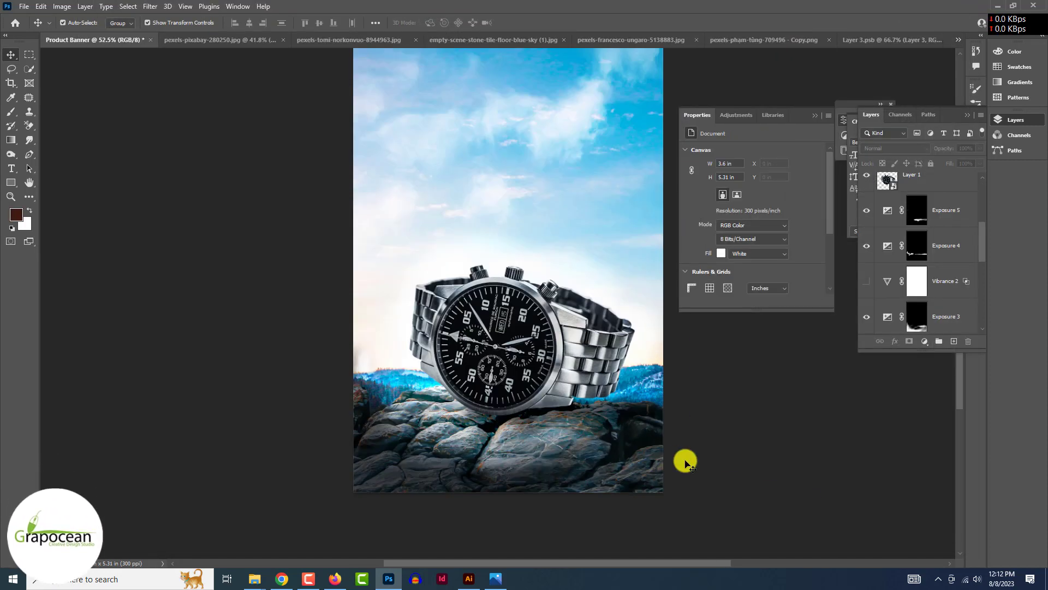
# Apply the Camera Raw Filter to Layer 1 copy with a slightly raised Exposure and Sharpening at about 89.
pyautogui.scroll(3, 743, 448)
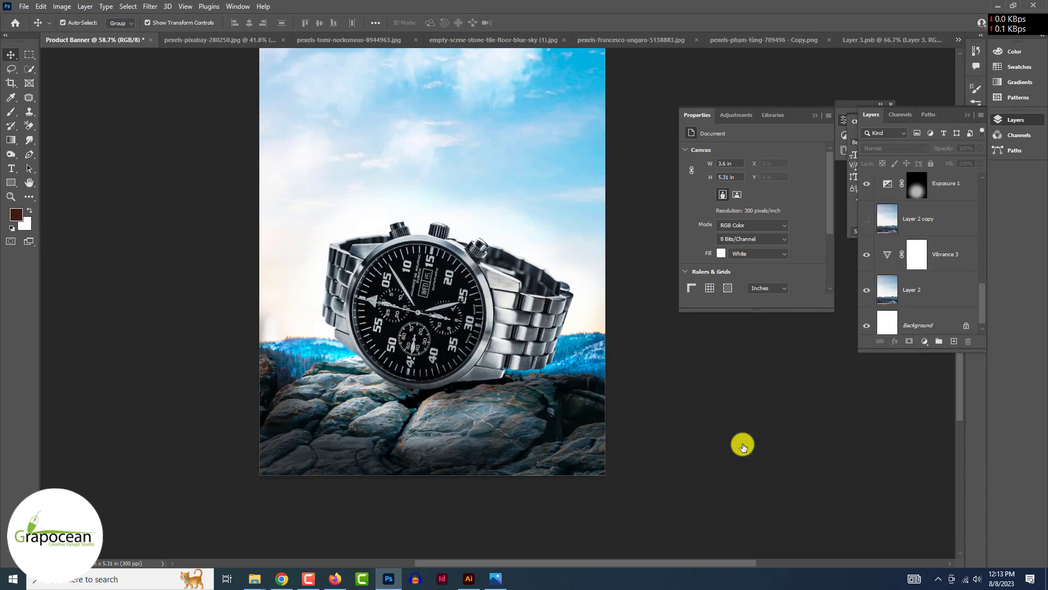
pyautogui.click(931, 227)
pyautogui.click(150, 6)
pyautogui.click(229, 89)
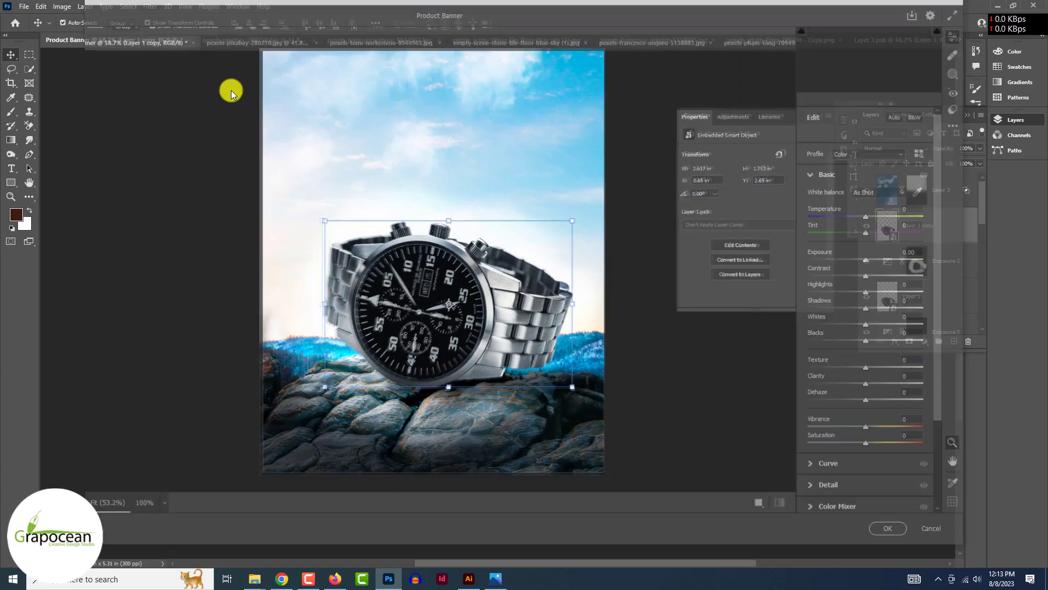
pyautogui.moveTo(495, 371); pyautogui.dragTo(452, 16)
pyautogui.moveTo(870, 260)
pyautogui.mouseDown()
pyautogui.moveTo(885, 260)
pyautogui.moveTo(875, 260)
pyautogui.mouseUp()
pyautogui.click(816, 489)
pyautogui.click(882, 245)
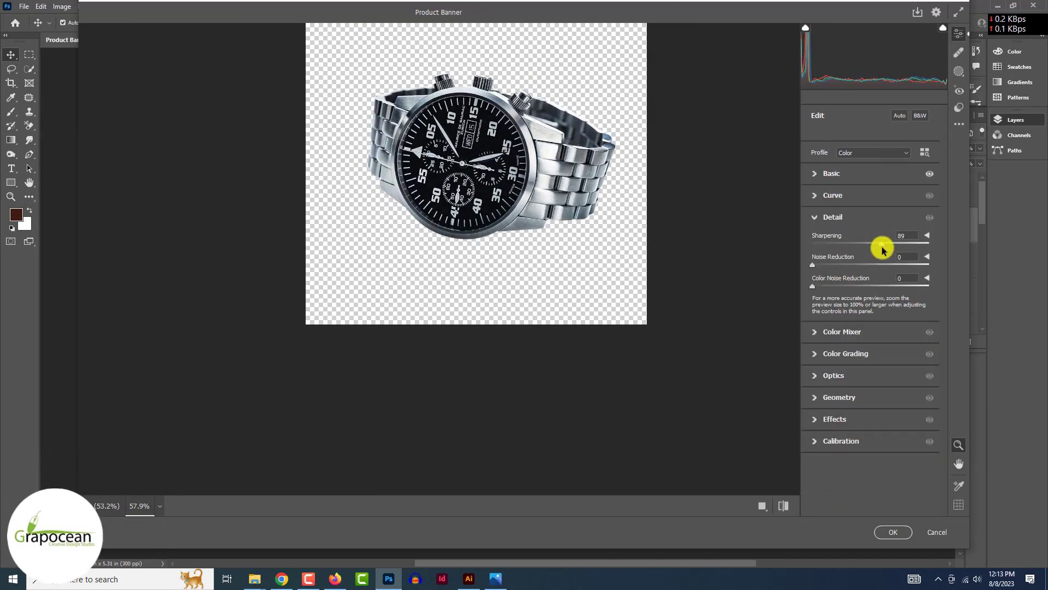
pyautogui.click(893, 532)
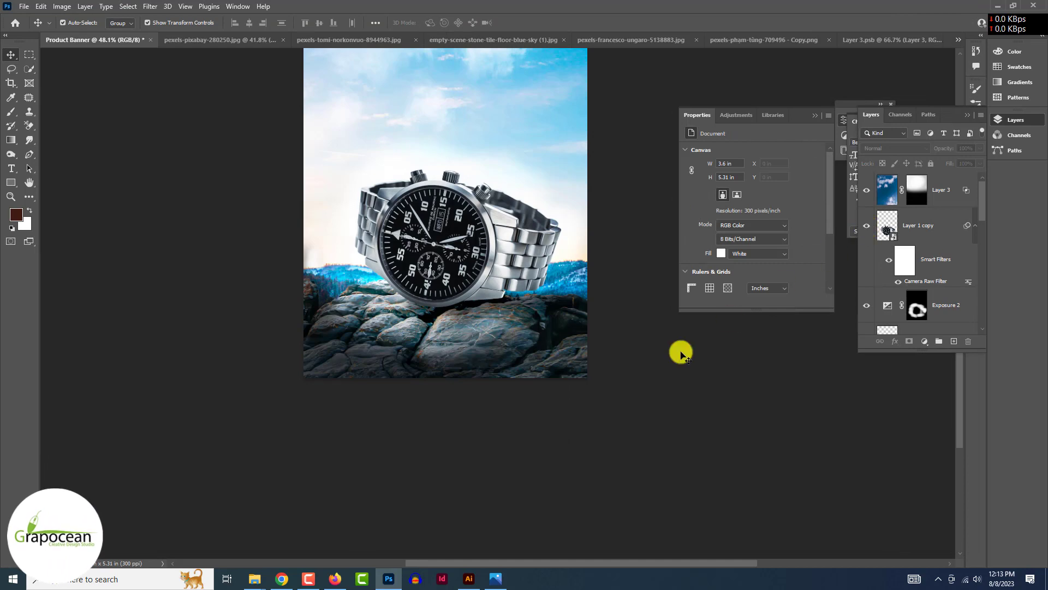
# Hide the original watch layer and place the visible Exposure 2 adjustment directly above Layer 1 copy.
pyautogui.scroll(-1, 682, 354)
pyautogui.click(866, 305)
pyautogui.click(927, 229)
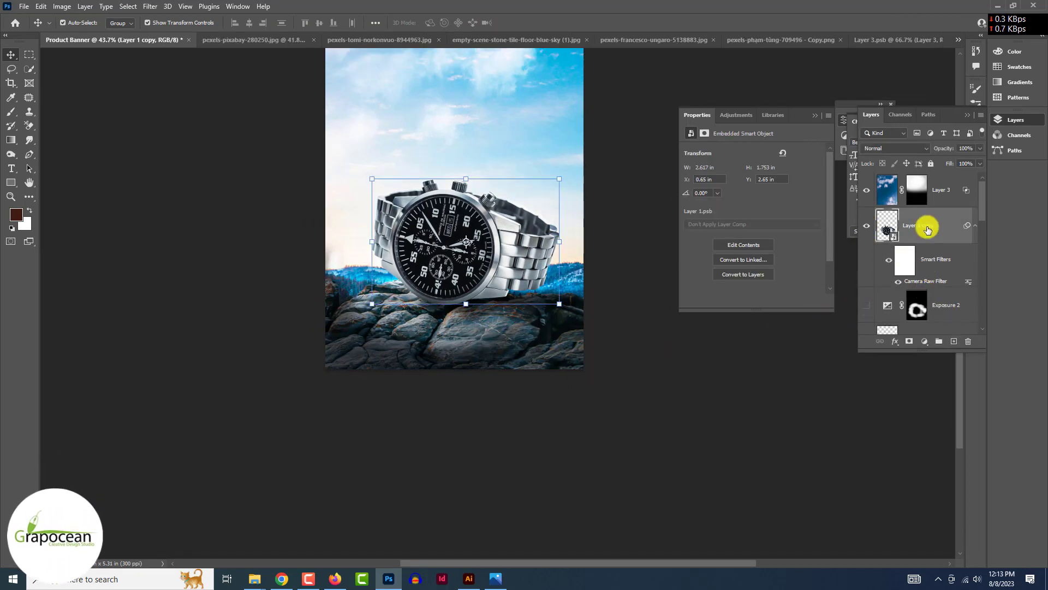
pyautogui.click(866, 233)
pyautogui.click(866, 269)
pyautogui.scroll(1, 895, 235)
pyautogui.moveTo(914, 194); pyautogui.dragTo(917, 287)
pyautogui.click(812, 351)
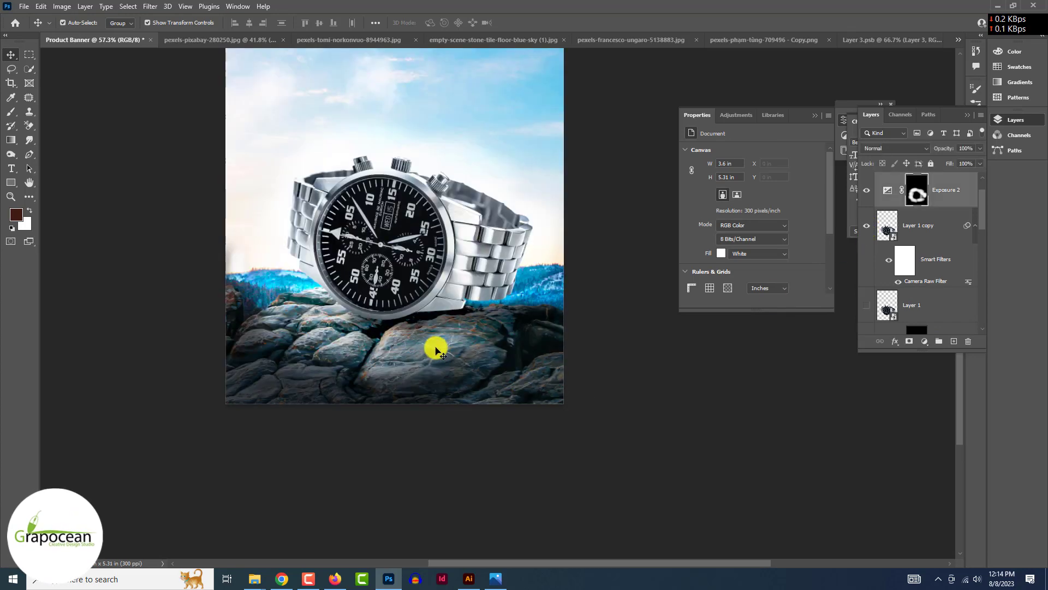
# Toggle the Vibrance 2 and Exposure 4 adjustments to compare their effect on the rocks.
pyautogui.click(409, 382)
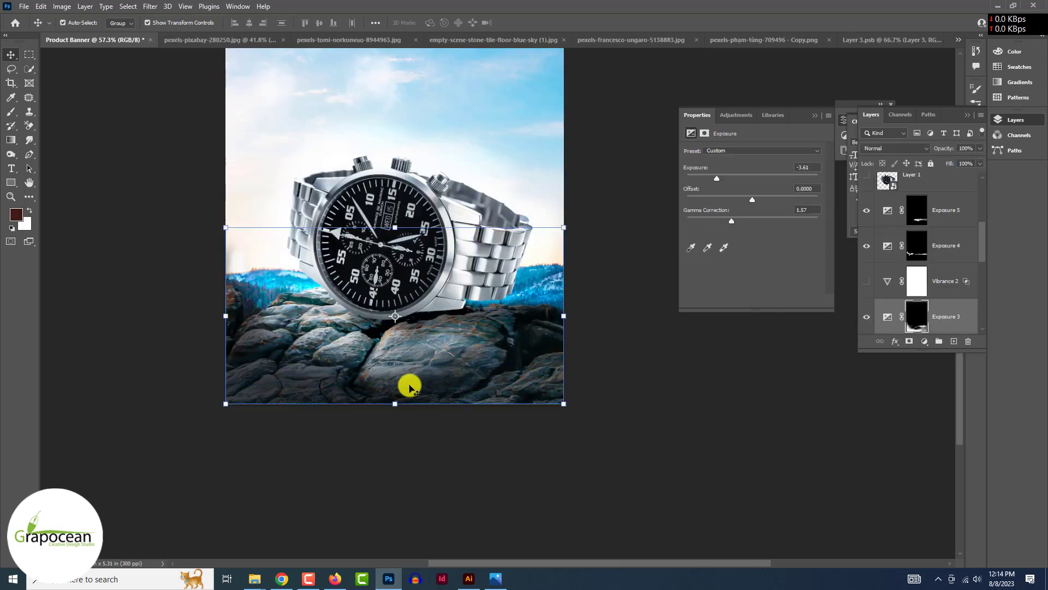
pyautogui.click(868, 283)
pyautogui.scroll(-1, 870, 286)
pyautogui.scroll(3, 868, 284)
pyautogui.click(866, 282)
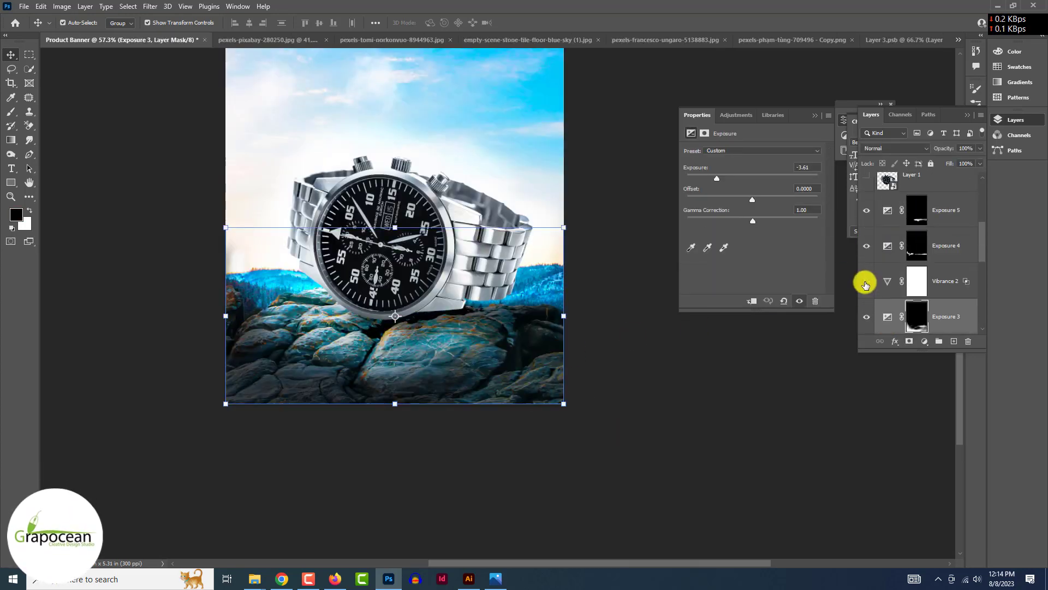
pyautogui.click(866, 282)
pyautogui.click(867, 247)
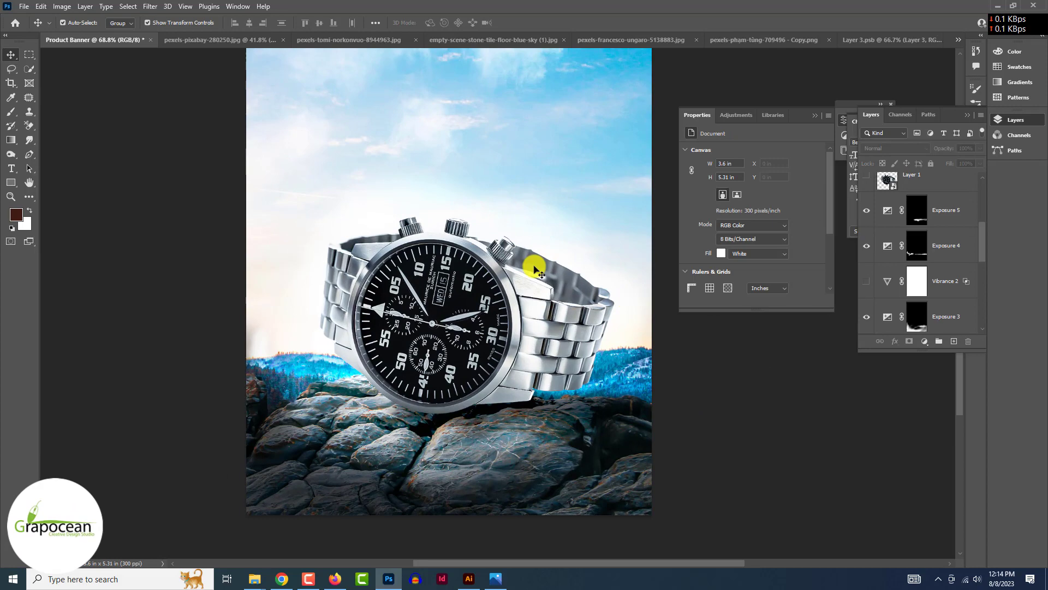
# Toggle Layer 2 copy to compare the sky and mountains with and without the duplicated landscape.
pyautogui.click(534, 264)
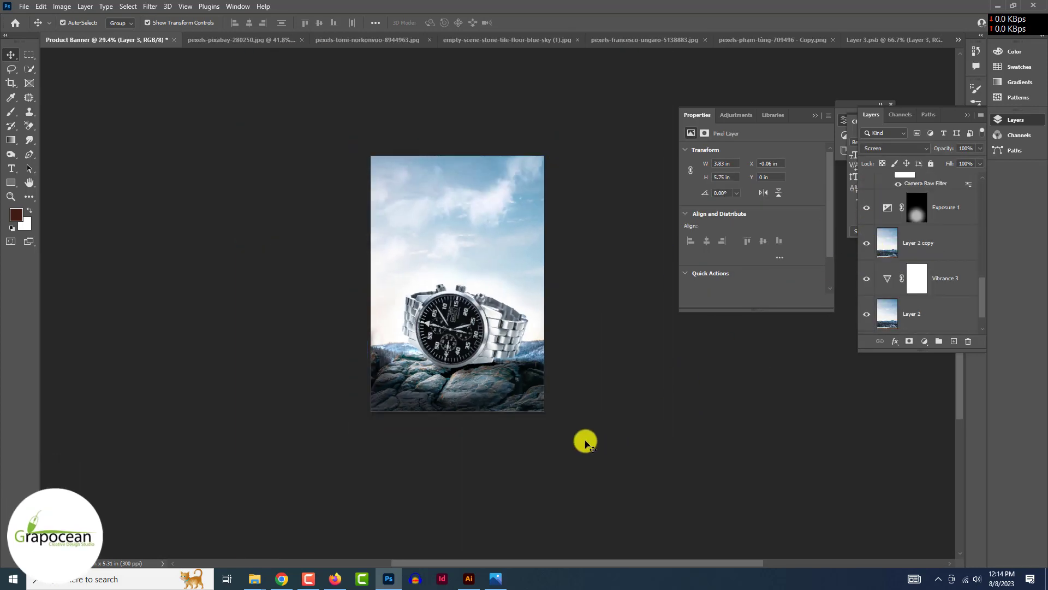
pyautogui.click(871, 246)
pyautogui.click(869, 247)
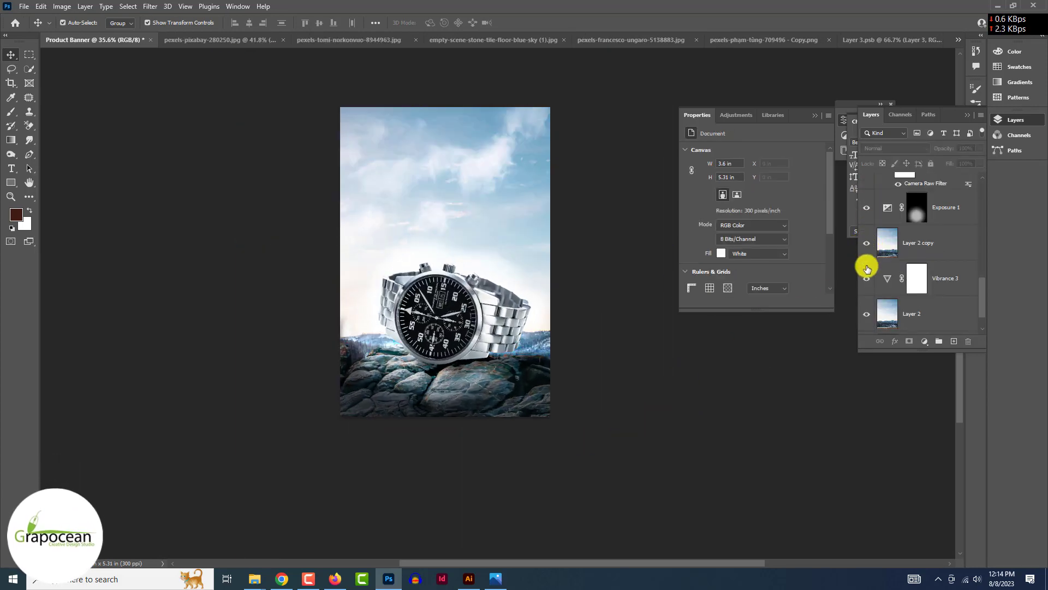
pyautogui.click(865, 242)
pyautogui.click(868, 244)
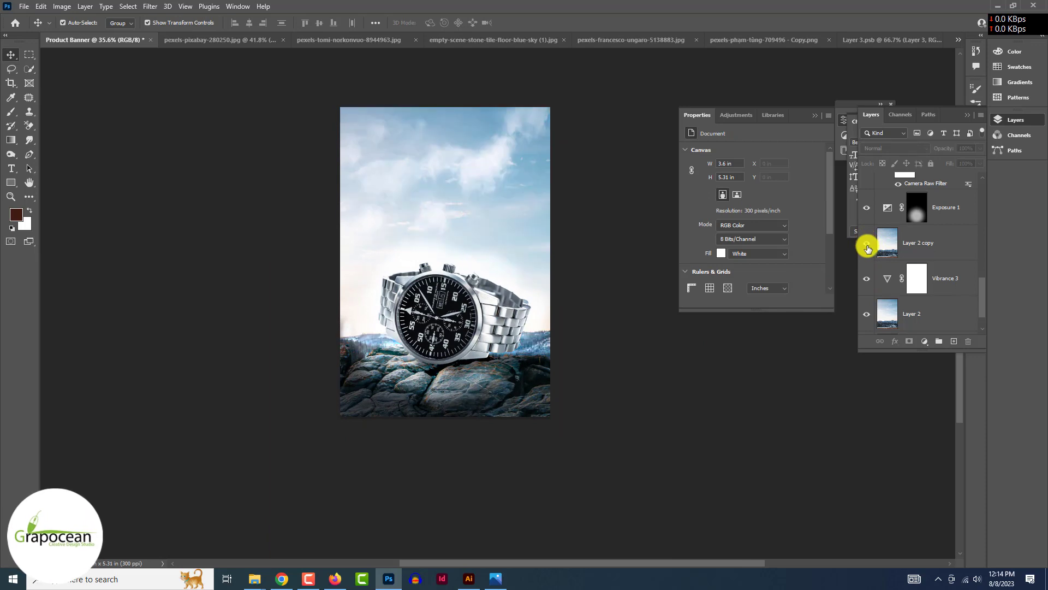
# Hide the Layer 2, Vibrance 3 and Layer 2 copy layers behind the watch and rocks.
pyautogui.click(864, 313)
pyautogui.click(867, 279)
pyautogui.scroll(-1, 867, 279)
pyautogui.scroll(4, 867, 278)
pyautogui.scroll(-4, 867, 279)
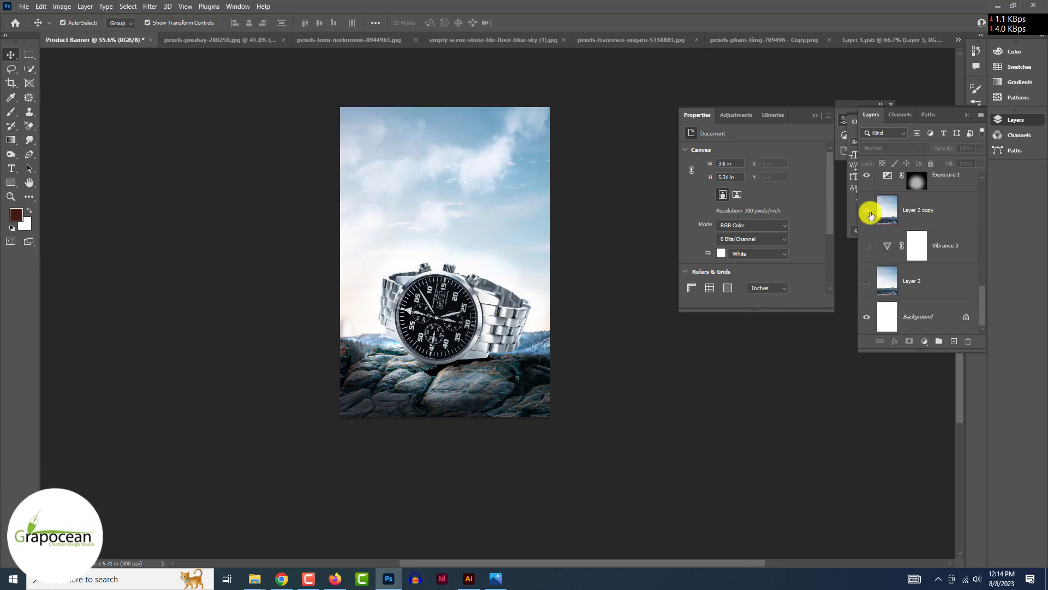
pyautogui.click(867, 210)
pyautogui.click(929, 314)
pyautogui.click(925, 342)
pyautogui.click(927, 352)
pyautogui.click(484, 333)
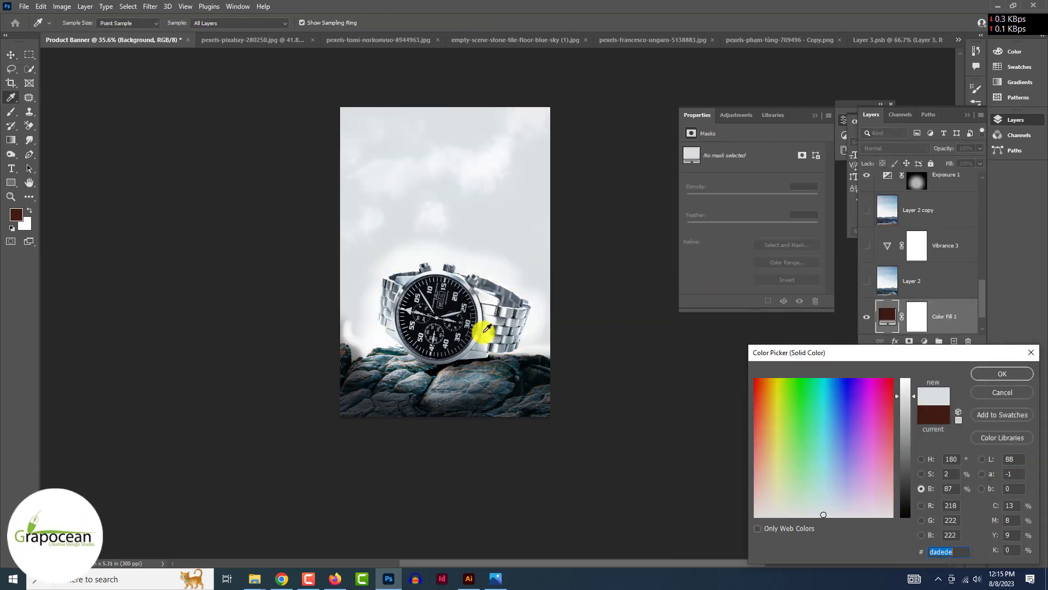
pyautogui.click(907, 420)
pyautogui.moveTo(907, 419); pyautogui.dragTo(907, 399)
pyautogui.click(788, 482)
pyautogui.click(1002, 393)
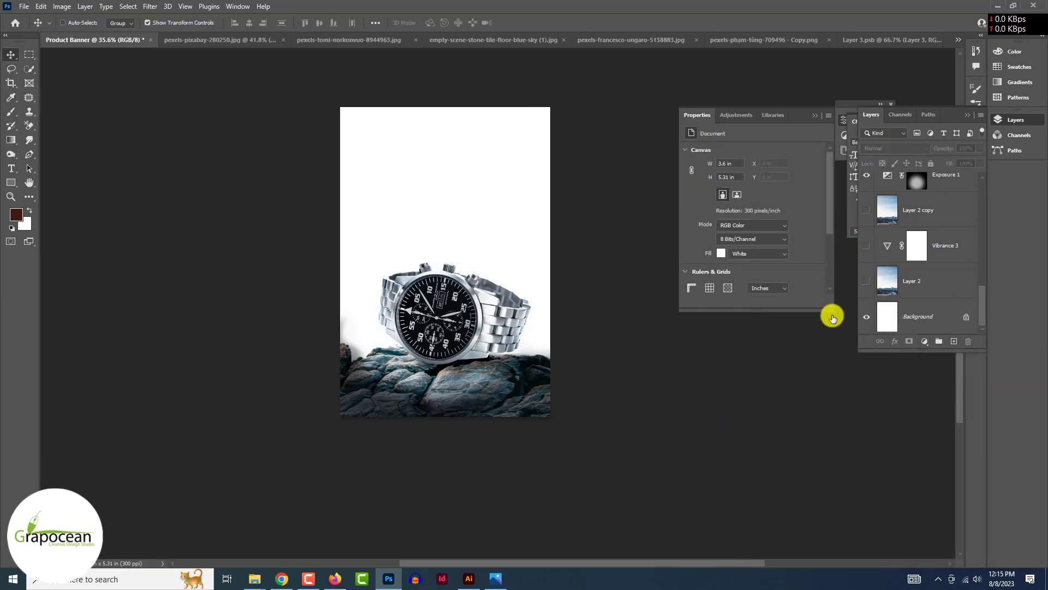
# Show Layer 2 and Vibrance 3 again and shift the Layer 2 landscape down until its mountains sit behind the rocks.
pyautogui.click(867, 209)
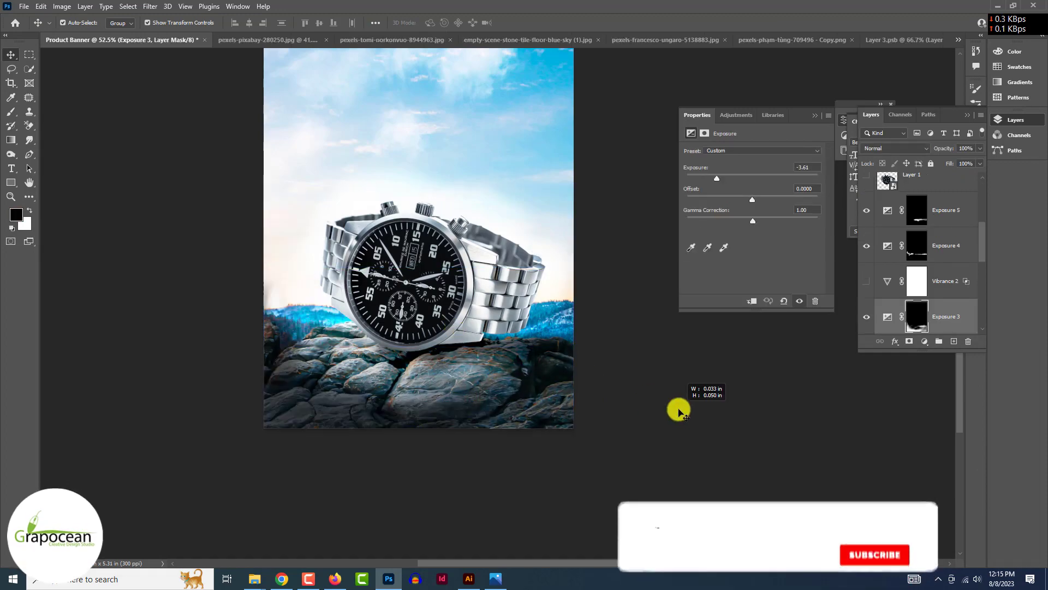
pyautogui.click(913, 205)
pyautogui.scroll(-2, 928, 235)
pyautogui.click(934, 248)
pyautogui.click(930, 322)
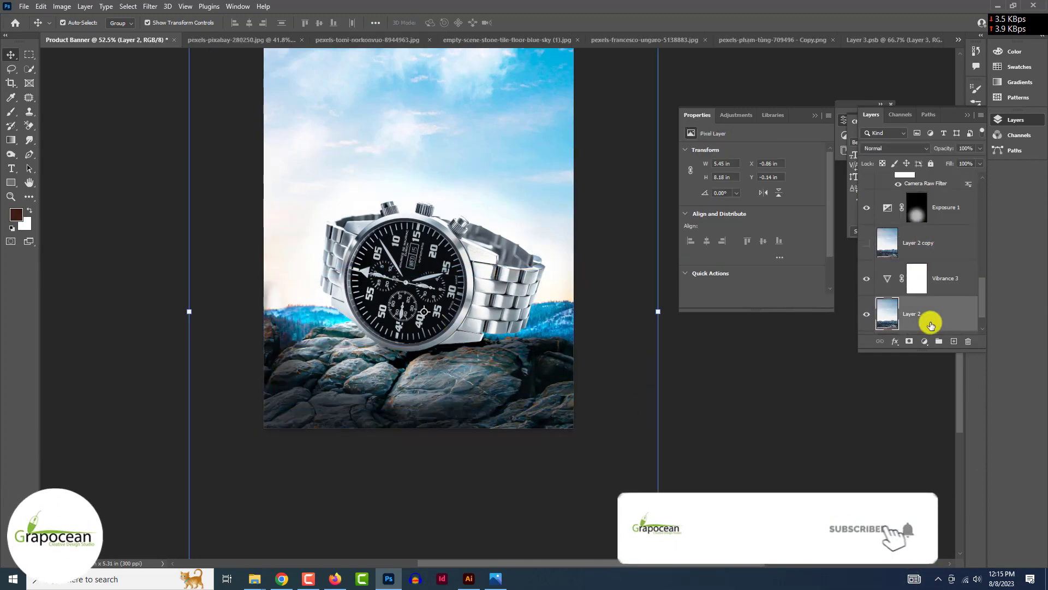
pyautogui.hotkey('shift', 'Down')
pyautogui.hotkey('shift', 'Down')
pyautogui.hotkey('shift', 'Down')
pyautogui.hotkey('shift', 'Down')
pyautogui.hotkey('shift', 'Down')
pyautogui.hotkey('shift', 'Down')
pyautogui.hotkey('shift', 'Down')
pyautogui.hotkey('shift', 'Down')
pyautogui.hotkey('shift', 'Down')
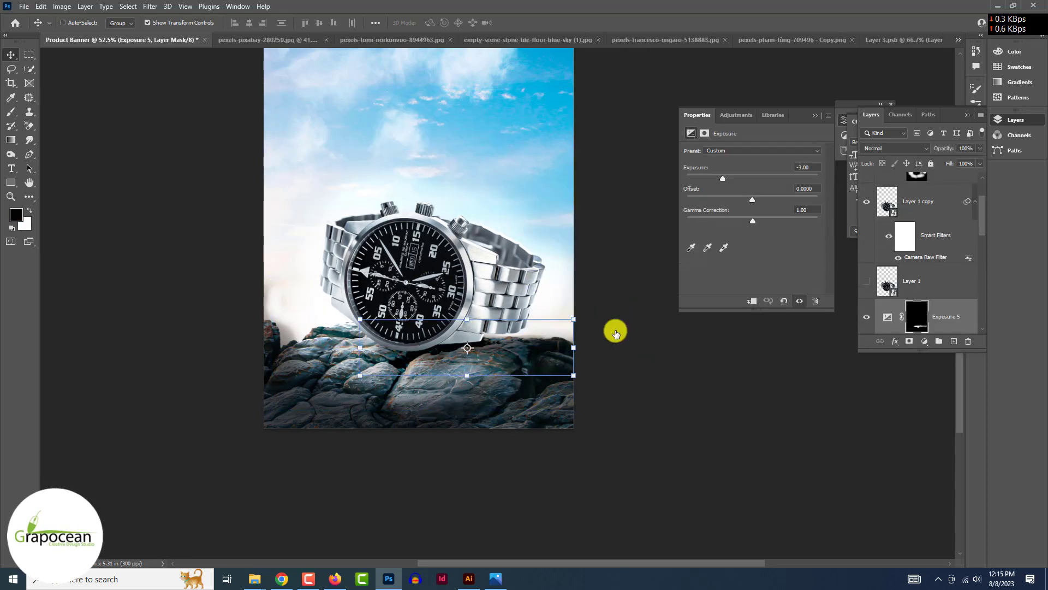
# Move the Exposure 5 adjustment directly below Exposure 3 and select its layer mask.
pyautogui.moveTo(944, 177); pyautogui.dragTo(931, 301)
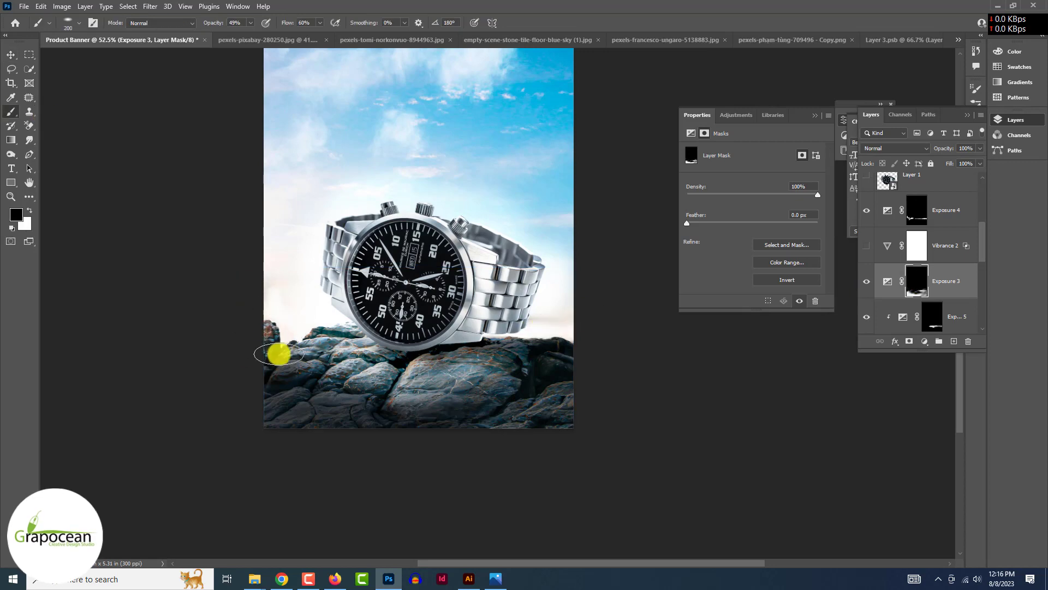
pyautogui.click(932, 316)
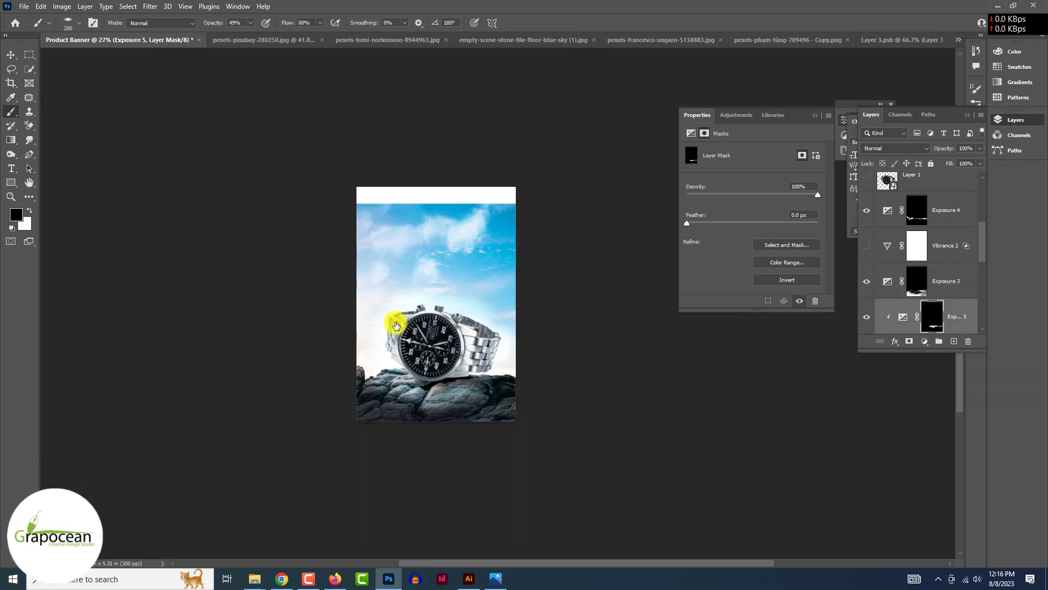
# Enlarge the Layer 2 sky to about 6.32 by 9.48 in and position it to cover the canvas's upper edge.
pyautogui.moveTo(438, 203); pyautogui.dragTo(438, 186)
pyautogui.moveTo(466, 292); pyautogui.dragTo(465, 309)
pyautogui.moveTo(438, 202); pyautogui.dragTo(436, 188)
pyautogui.moveTo(479, 275); pyautogui.dragTo(479, 300)
pyautogui.moveTo(439, 210); pyautogui.dragTo(439, 186)
pyautogui.moveTo(476, 267); pyautogui.dragTo(486, 279)
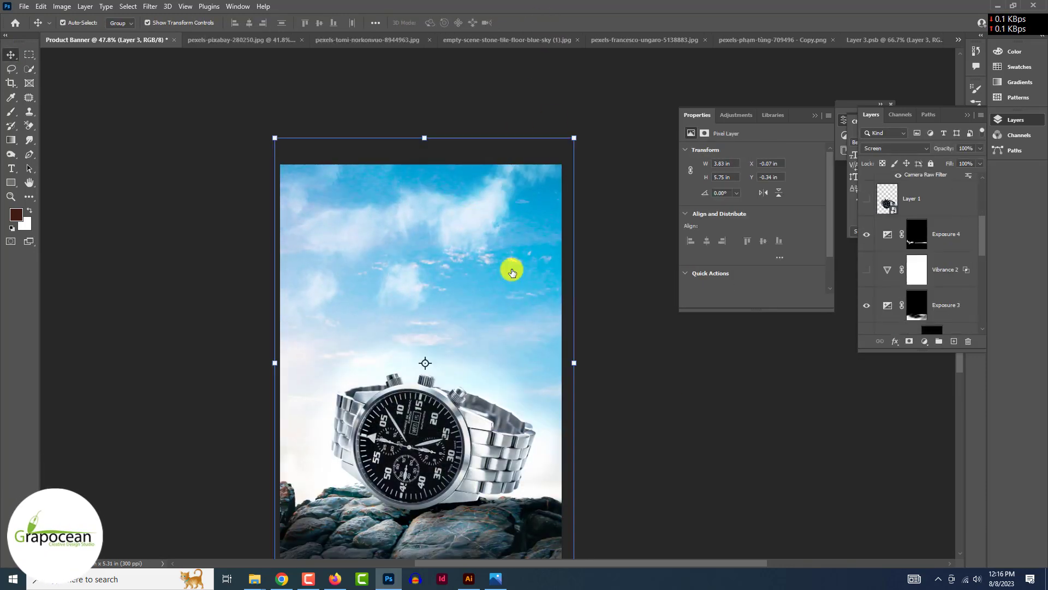
# Apply a Path Blur to the Layer 2 sky, adjusting its speed and keeping the Basic Blur type.
pyautogui.scroll(-2, 917, 278)
pyautogui.click(880, 279)
pyautogui.click(148, 6)
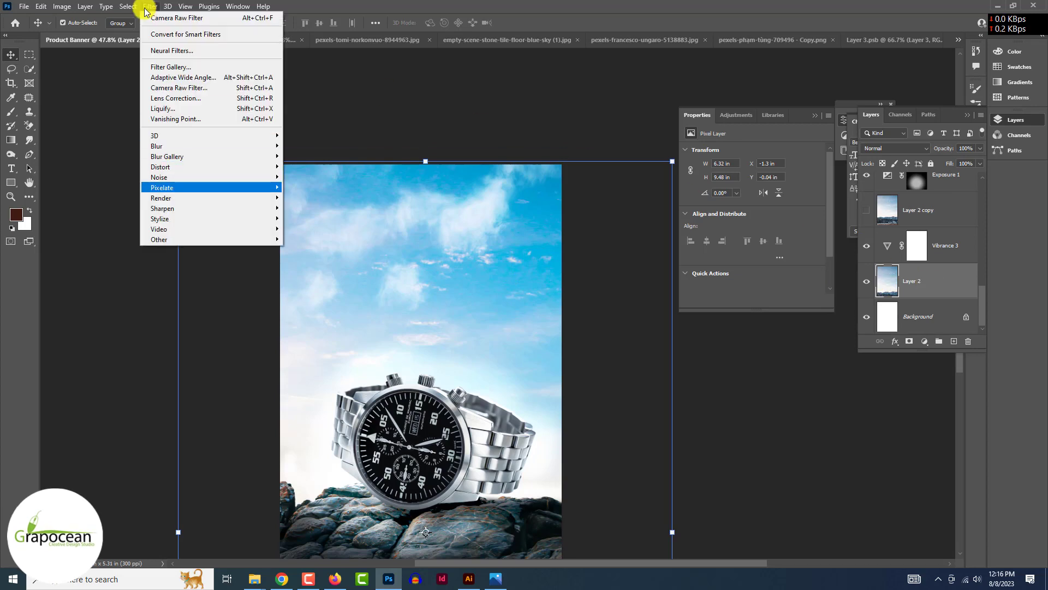
pyautogui.moveTo(167, 157)
pyautogui.click(304, 188)
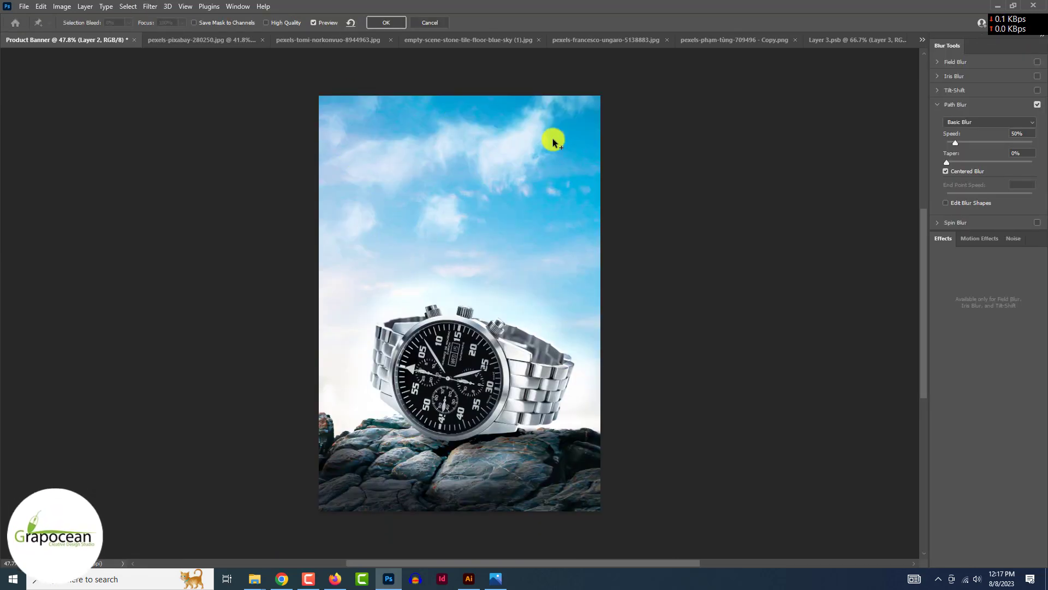
pyautogui.moveTo(956, 143); pyautogui.dragTo(971, 162)
pyautogui.moveTo(966, 142); pyautogui.dragTo(947, 161)
pyautogui.click(397, 23)
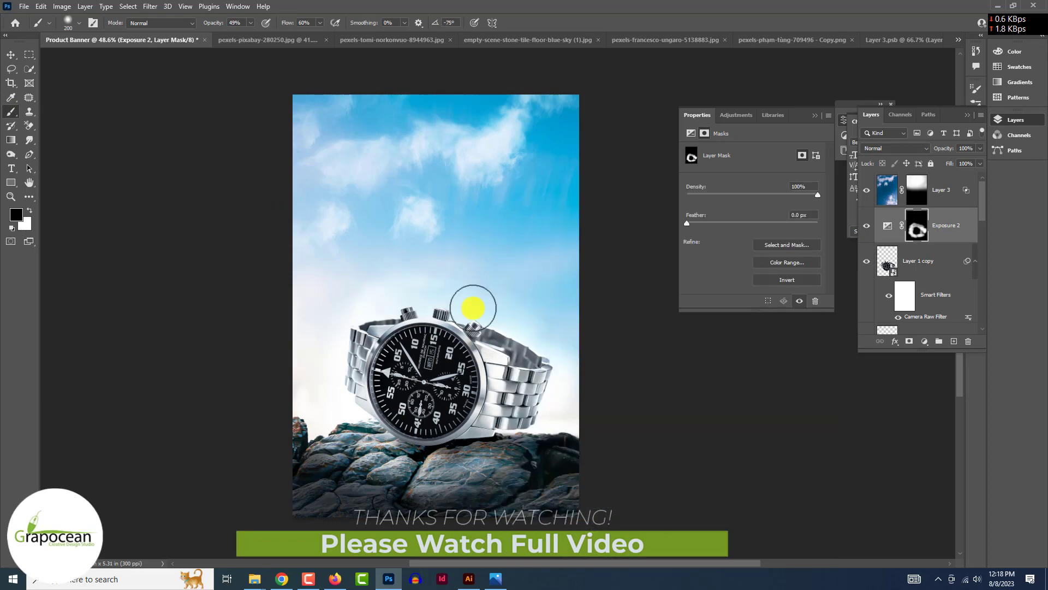
# Move the Exposure 2 adjustment directly below Layer 1 copy.
pyautogui.moveTo(887, 225); pyautogui.dragTo(928, 325)
pyautogui.press('x')
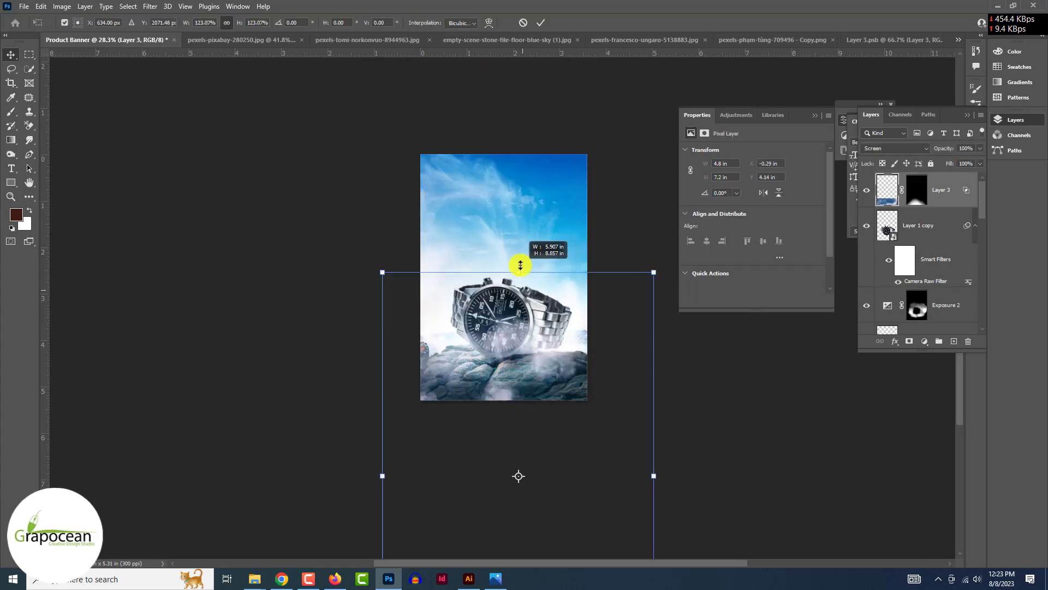
# Scale the Layer 3 clouds to about 117% and move them down over the rocks at the canvas's lower edge.
pyautogui.moveTo(520, 265); pyautogui.dragTo(521, 286)
pyautogui.moveTo(545, 370); pyautogui.dragTo(550, 356)
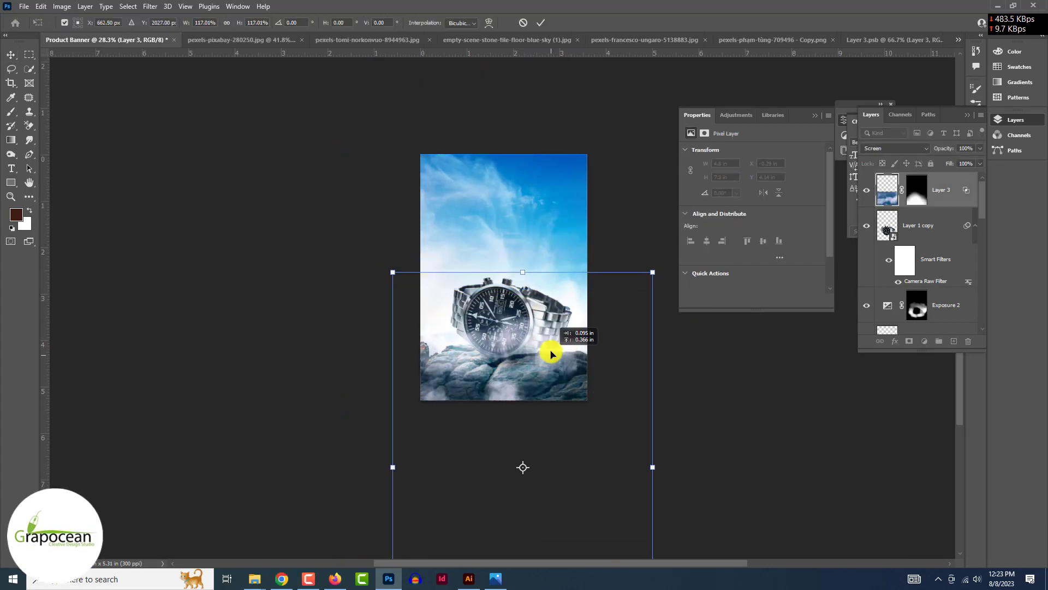
pyautogui.scroll(-5, 554, 371)
pyautogui.click(679, 416)
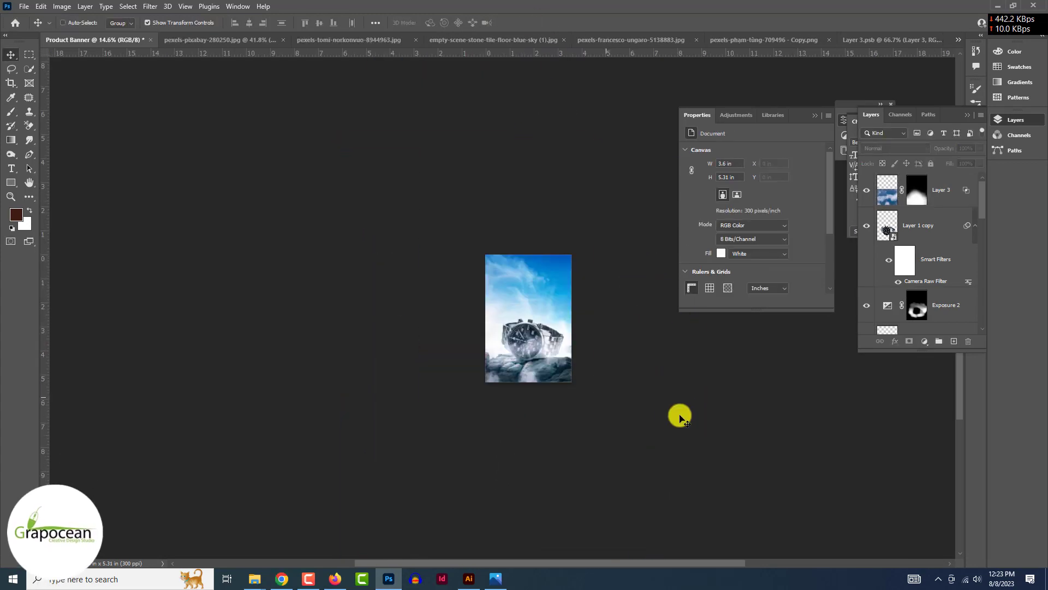
pyautogui.scroll(10, 543, 372)
pyautogui.moveTo(540, 373); pyautogui.dragTo(533, 470)
pyautogui.scroll(-7, 530, 328)
pyautogui.click(664, 477)
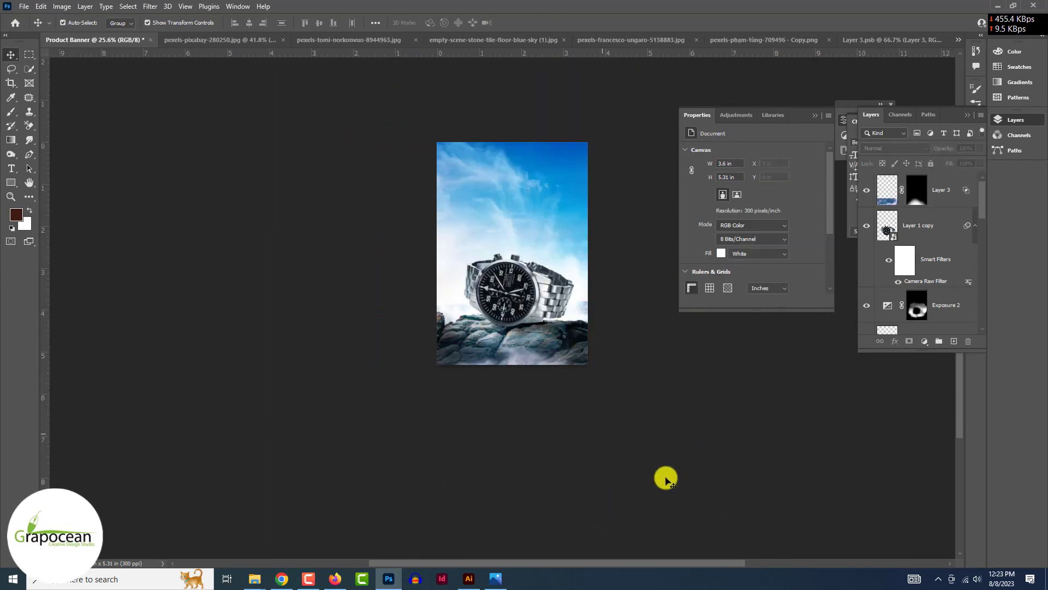
pyautogui.scroll(1, 594, 463)
pyautogui.scroll(1, 529, 246)
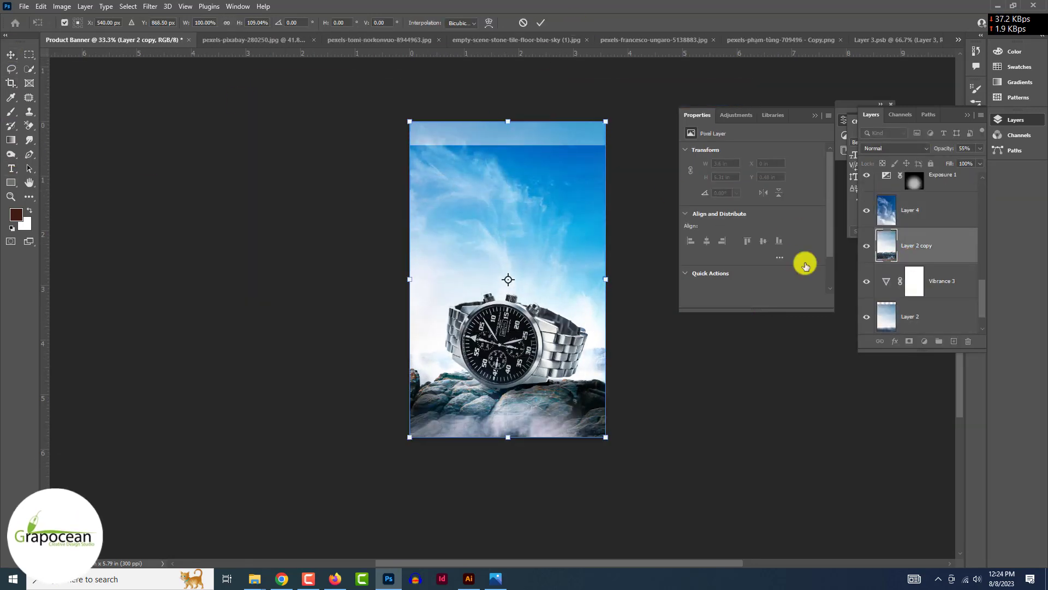
# Reposition the Layer 3 clouds as a mist about 4.85 in wide and 2.33 in high over the lower rocks.
pyautogui.moveTo(568, 414); pyautogui.dragTo(601, 420)
pyautogui.moveTo(656, 454); pyautogui.dragTo(683, 436)
pyautogui.press('Return')
pyautogui.moveTo(595, 415); pyautogui.dragTo(548, 427)
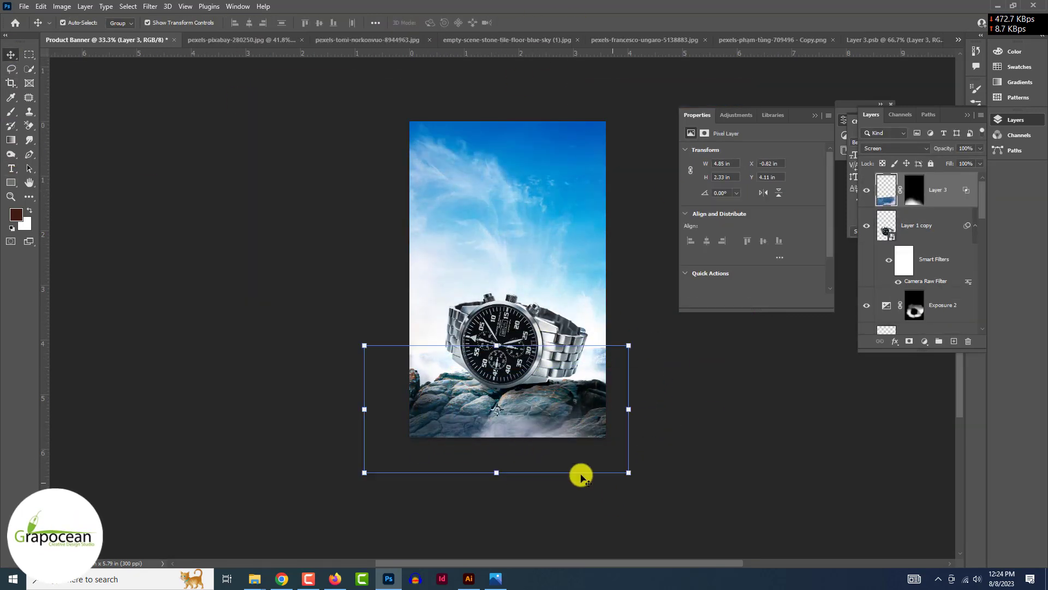
pyautogui.click(636, 499)
# Try a colorized Hue/Saturation adjustment above Layer 2 copy with hue 183, saturation 42 and lightness +41, and delete it.
pyautogui.scroll(-3, 873, 273)
pyautogui.click(863, 283)
pyautogui.click(925, 342)
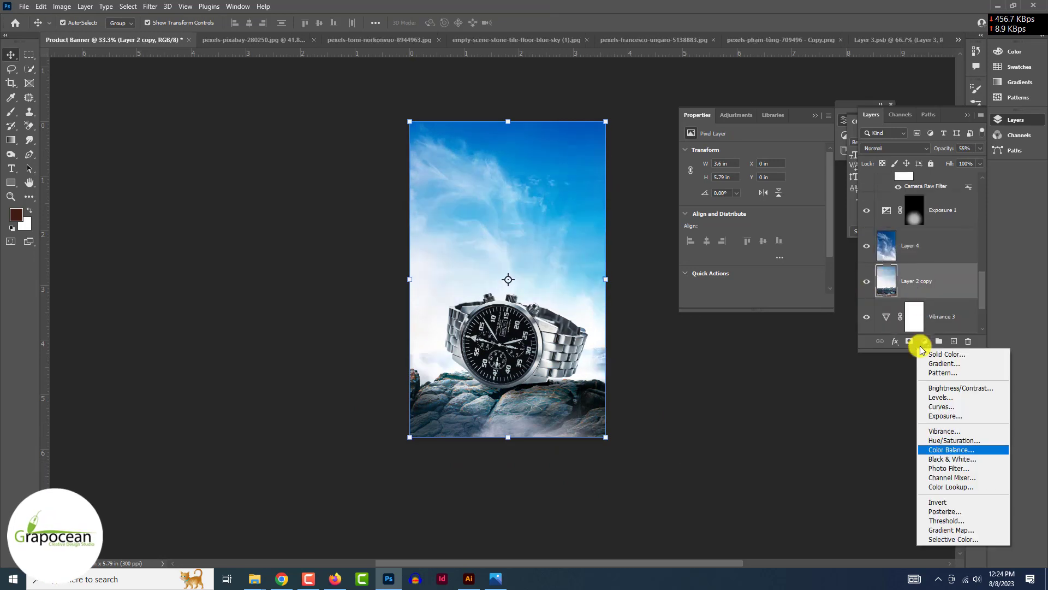
pyautogui.click(954, 440)
pyautogui.click(753, 250)
pyautogui.moveTo(689, 192); pyautogui.dragTo(742, 214)
pyautogui.moveTo(753, 236); pyautogui.dragTo(779, 238)
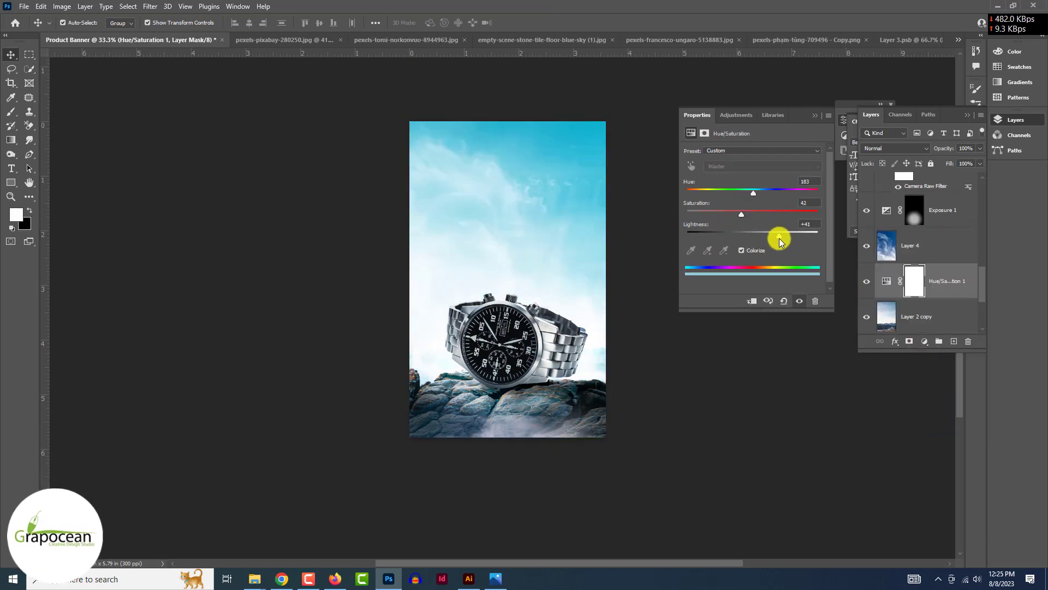
pyautogui.click(815, 301)
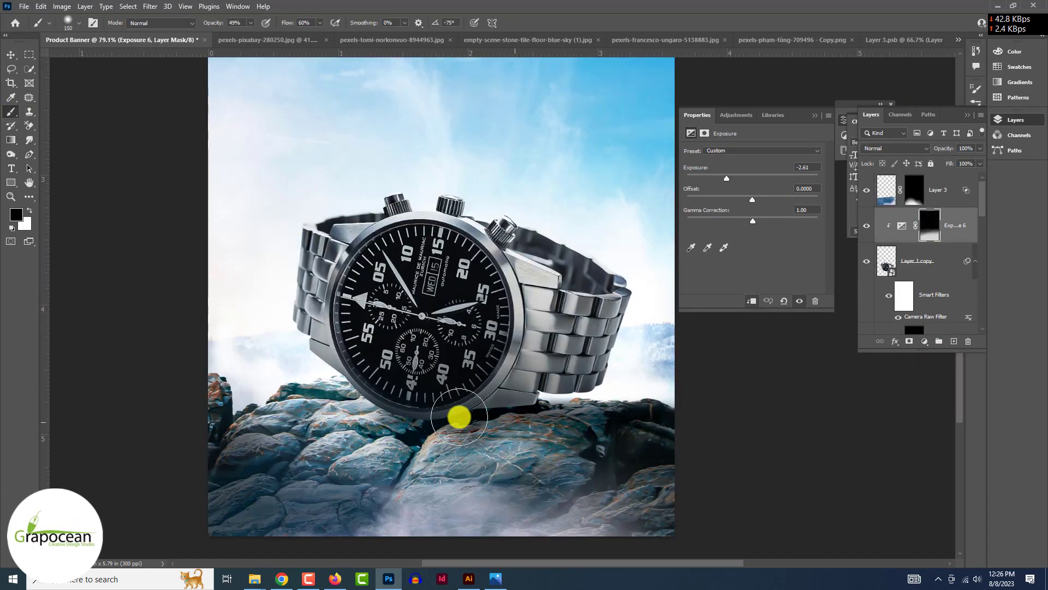
# Reduce the brush size to 60 and paint the Exposure 6 mask along the watch's lower edge.
pyautogui.click(10, 114)
pyautogui.press('[')
pyautogui.press('[')
pyautogui.press('[')
pyautogui.press('[')
pyautogui.press('[')
pyautogui.press('[')
pyautogui.moveTo(551, 405); pyautogui.dragTo(383, 416)
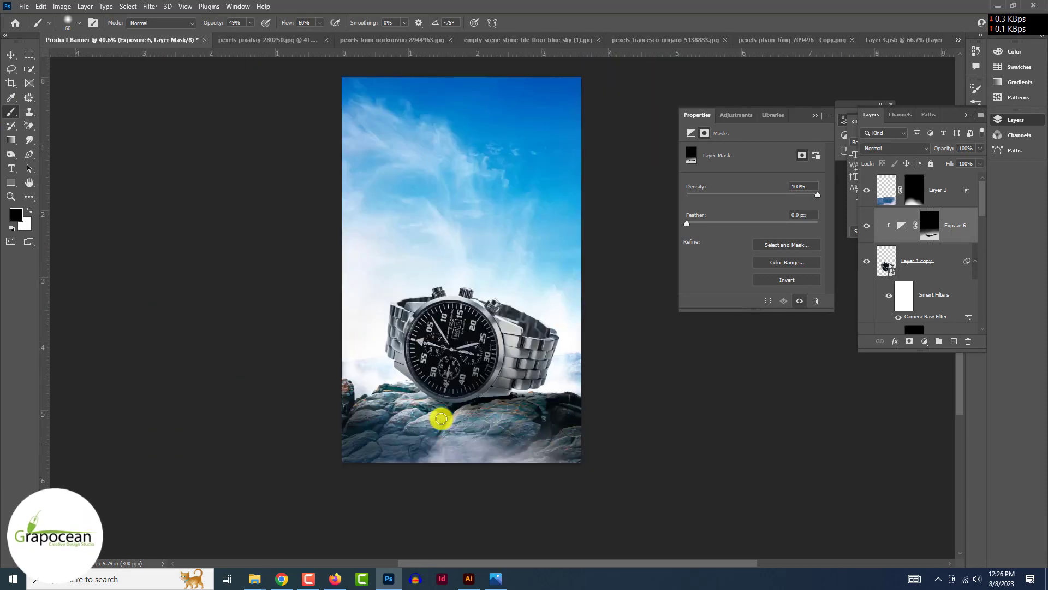
# Add a Curves adjustment using Find Dark & Light Colors with a light blue target shadow color, and clip it to the watch.
pyautogui.click(925, 341)
pyautogui.click(945, 344)
pyautogui.keyDown('alt'); pyautogui.click(809, 166); pyautogui.keyUp('alt')
pyautogui.click(664, 288)
pyautogui.click(520, 197)
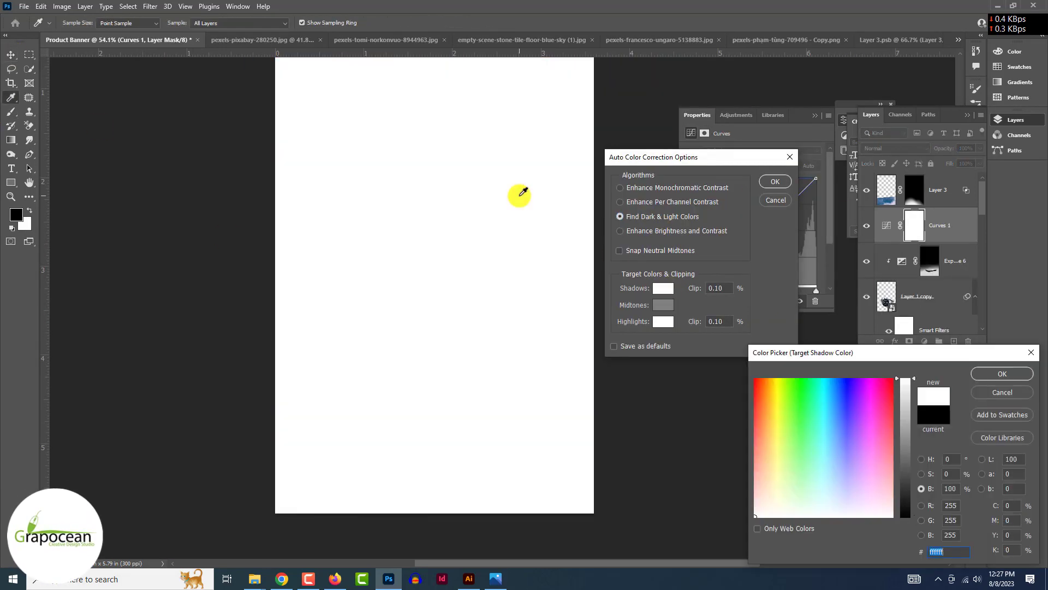
pyautogui.click(825, 408)
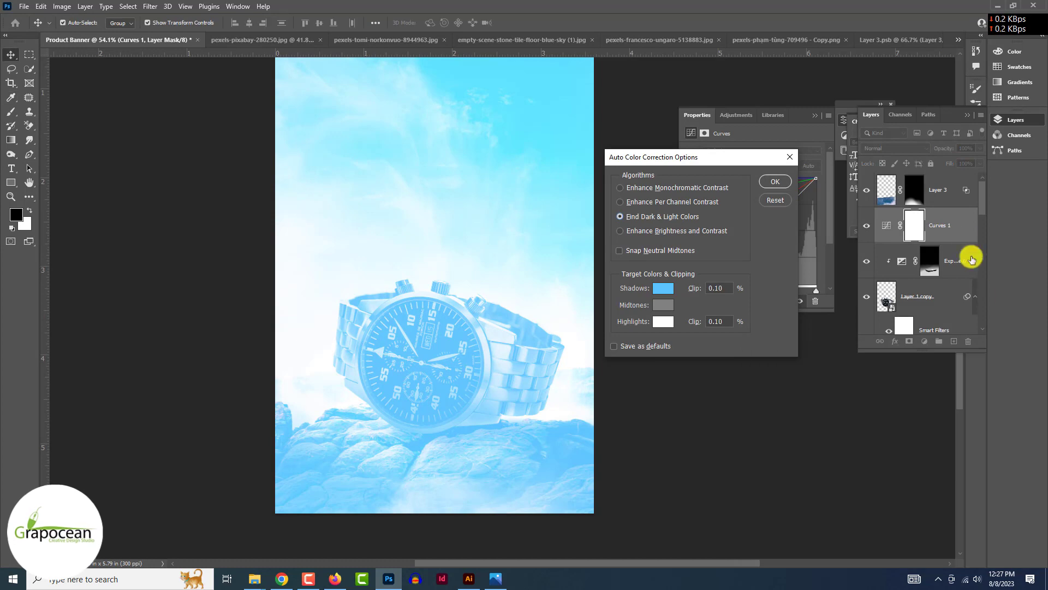
pyautogui.press('Return')
pyautogui.keyDown('alt'); pyautogui.click(959, 240); pyautogui.keyUp('alt')
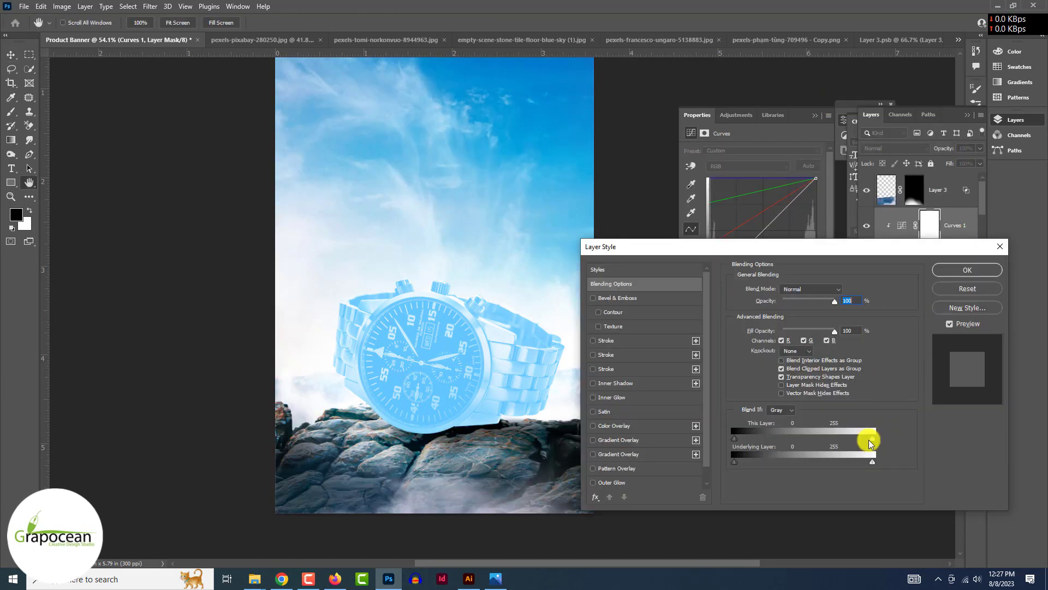
# Adjust the Blend If range of the Curves 1 adjustment and invert its layer mask to black.
pyautogui.moveTo(866, 438); pyautogui.dragTo(784, 459)
pyautogui.press('Return')
pyautogui.click(936, 236)
pyautogui.hotkey('ctrl', 'i')
# Paint the Curves 1 mask over the watch's lower case and strap to tint their edges with light blue haze.
pyautogui.press('b')
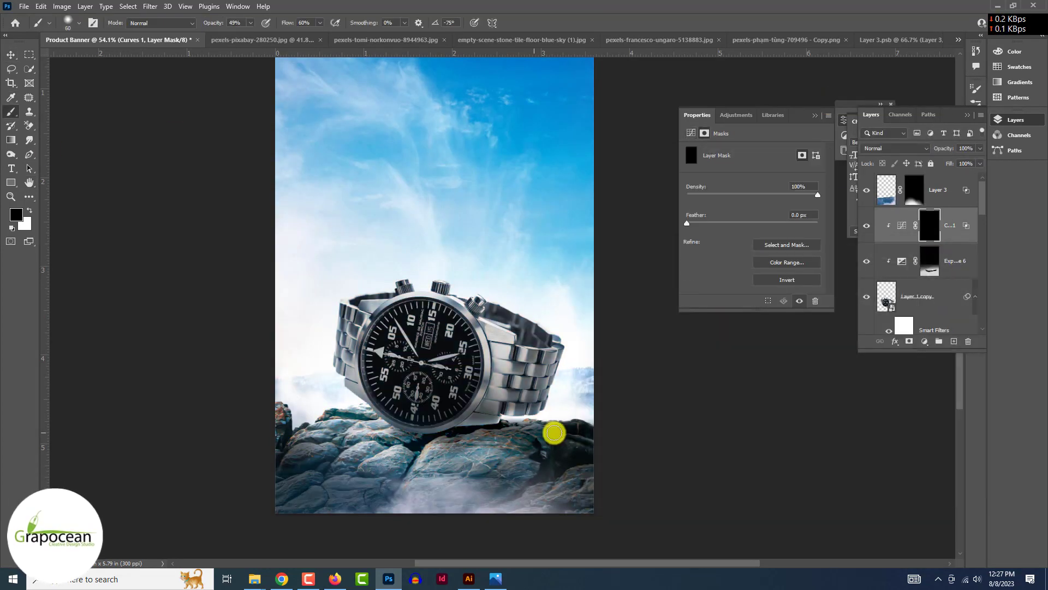
pyautogui.press('x')
pyautogui.scroll(6, 356, 308)
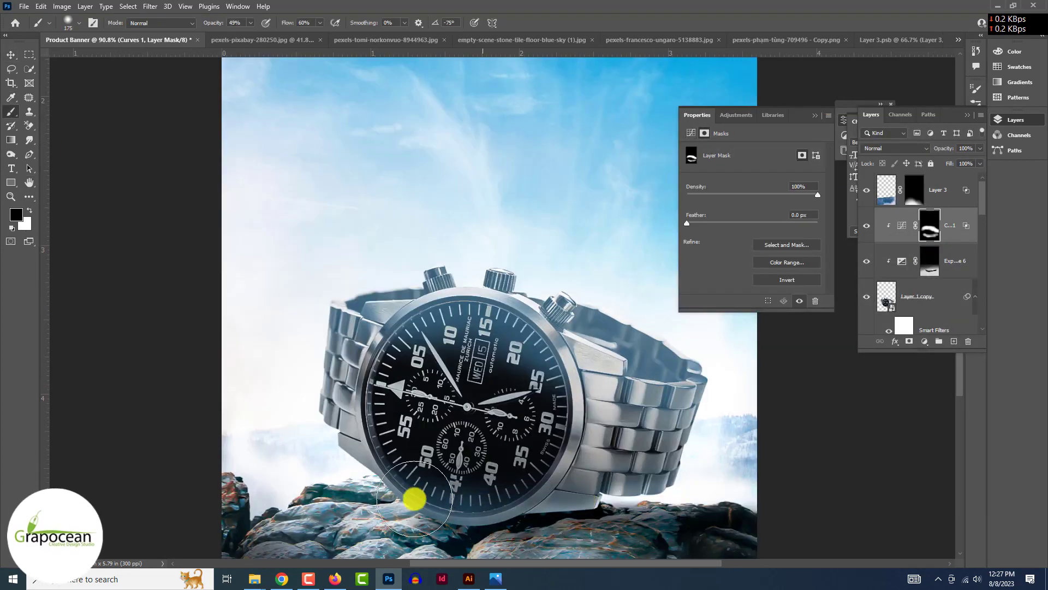
pyautogui.moveTo(414, 499); pyautogui.dragTo(574, 500)
pyautogui.scroll(-5, 442, 435)
pyautogui.scroll(5, 442, 382)
pyautogui.moveTo(323, 360); pyautogui.dragTo(414, 431)
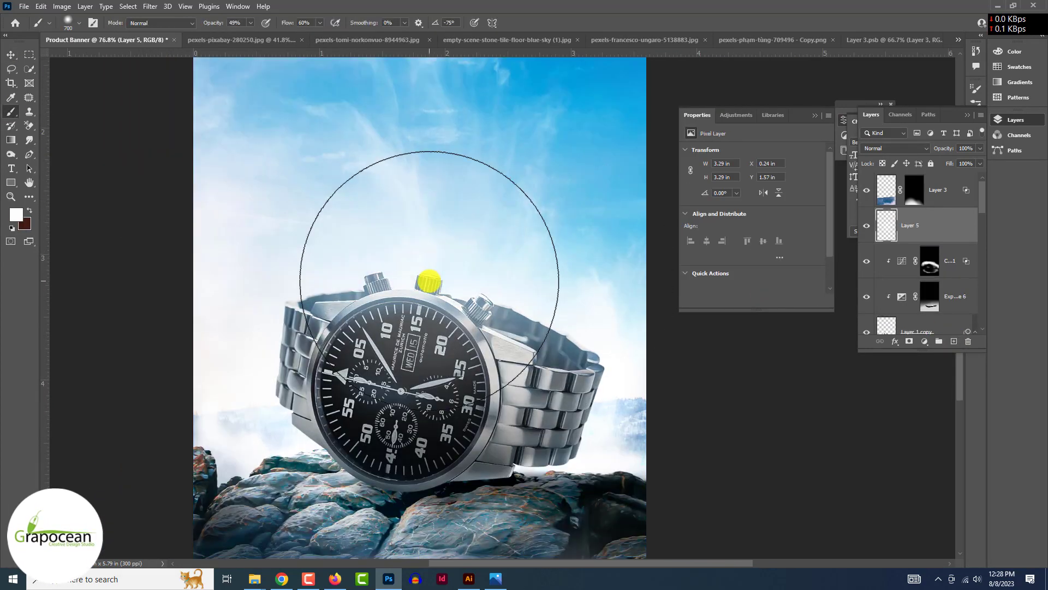
# Adjust the blending options and blend mode of the Layer 5 white glow, and toggle the layer to compare.
pyautogui.scroll(-5, 522, 259)
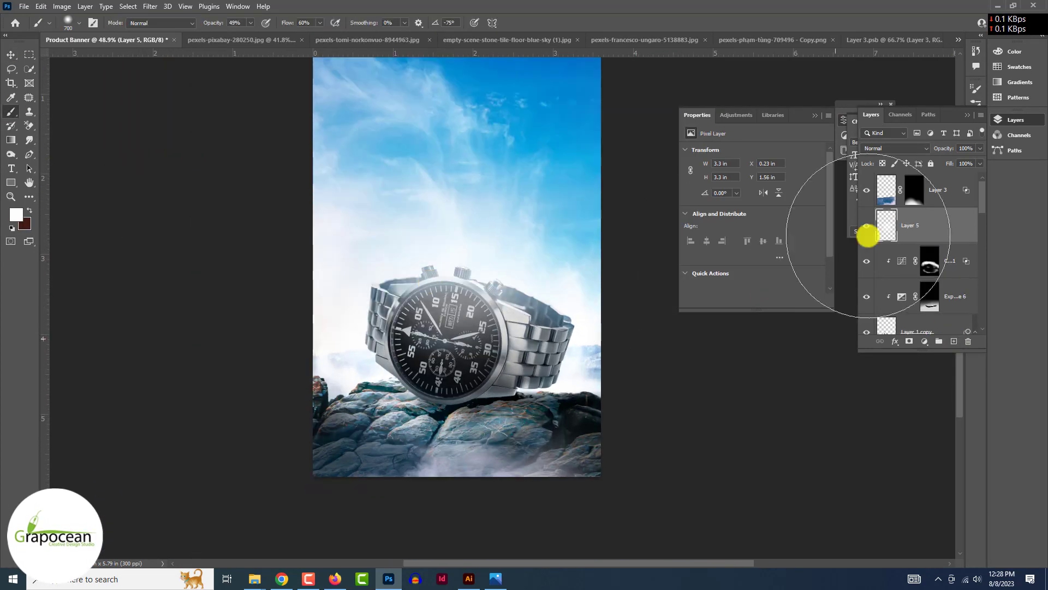
pyautogui.doubleClick(928, 229)
pyautogui.click(887, 149)
pyautogui.click(882, 289)
pyautogui.click(866, 226)
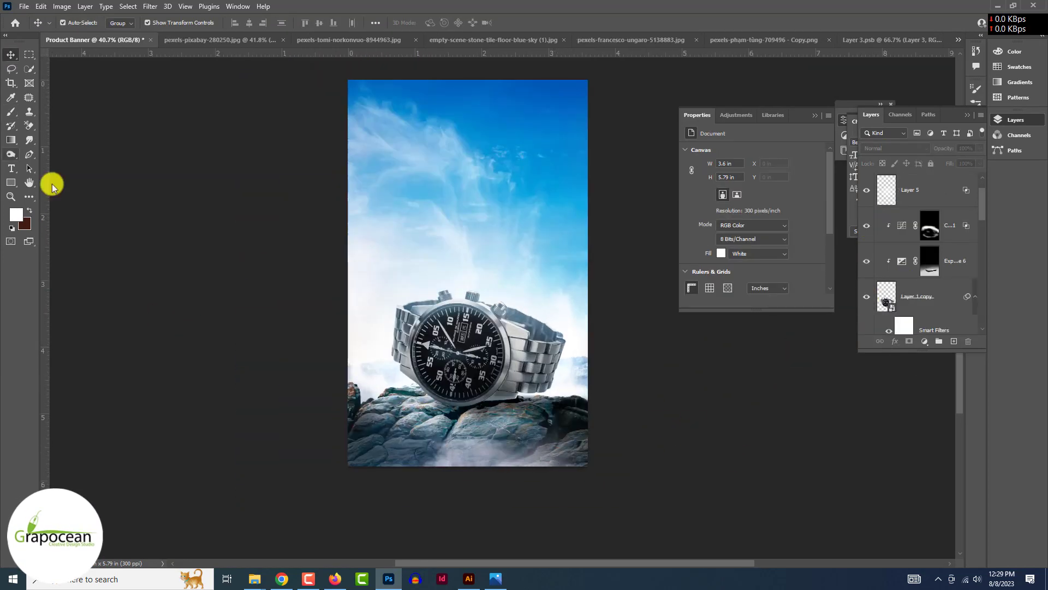
# Add the title PREMIUM in 48 pt Bebas across the upper sky and color it bright turquoise.
pyautogui.press('t')
pyautogui.click(441, 162)
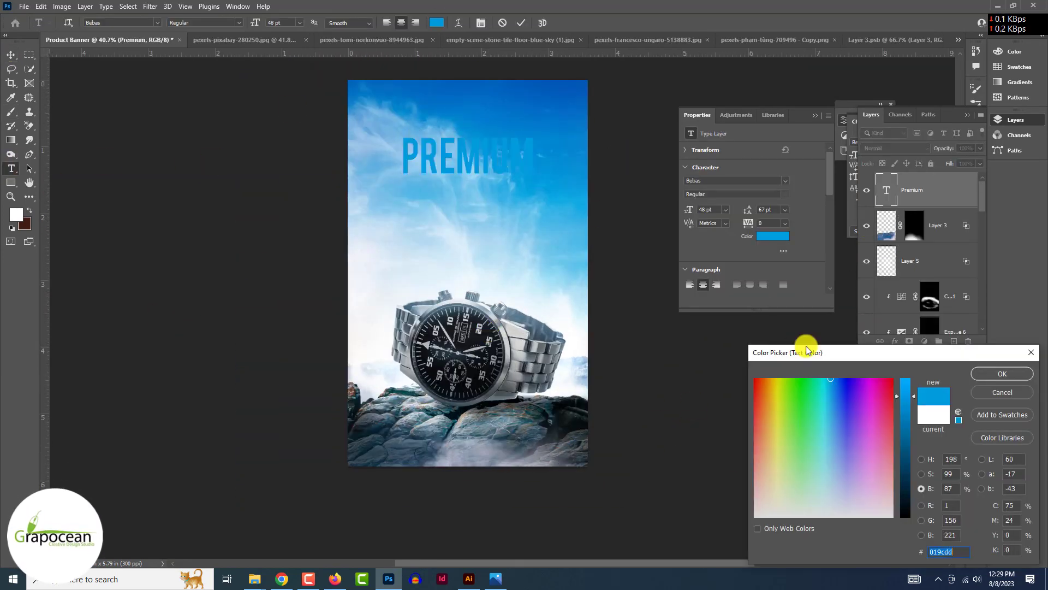
pyautogui.click(814, 375)
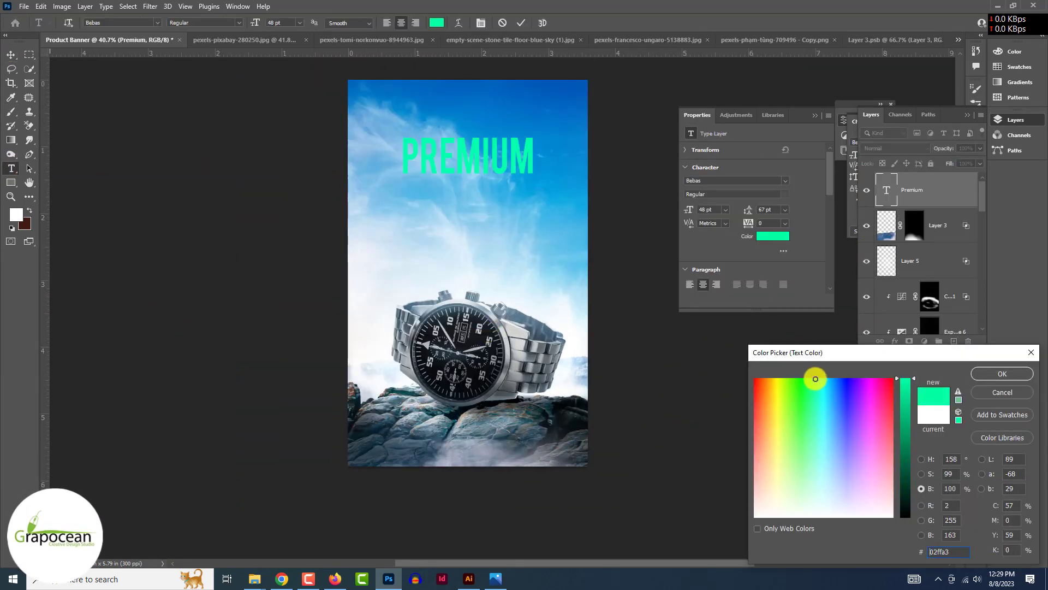
pyautogui.click(1002, 374)
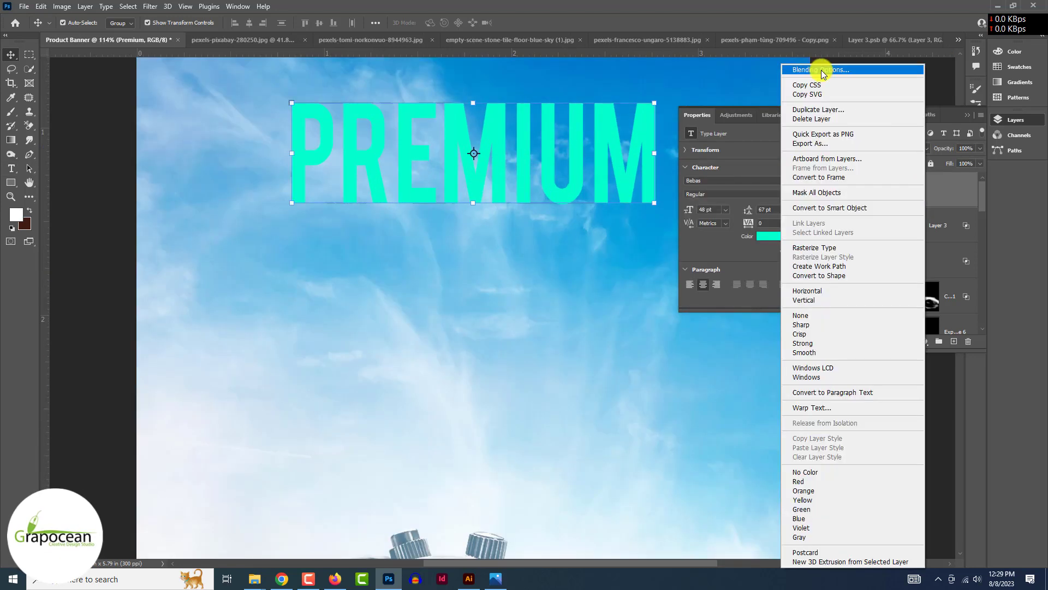
# Blend the Premium text with the clouds by adjusting its Blend If ranges for Gray.
pyautogui.click(823, 70)
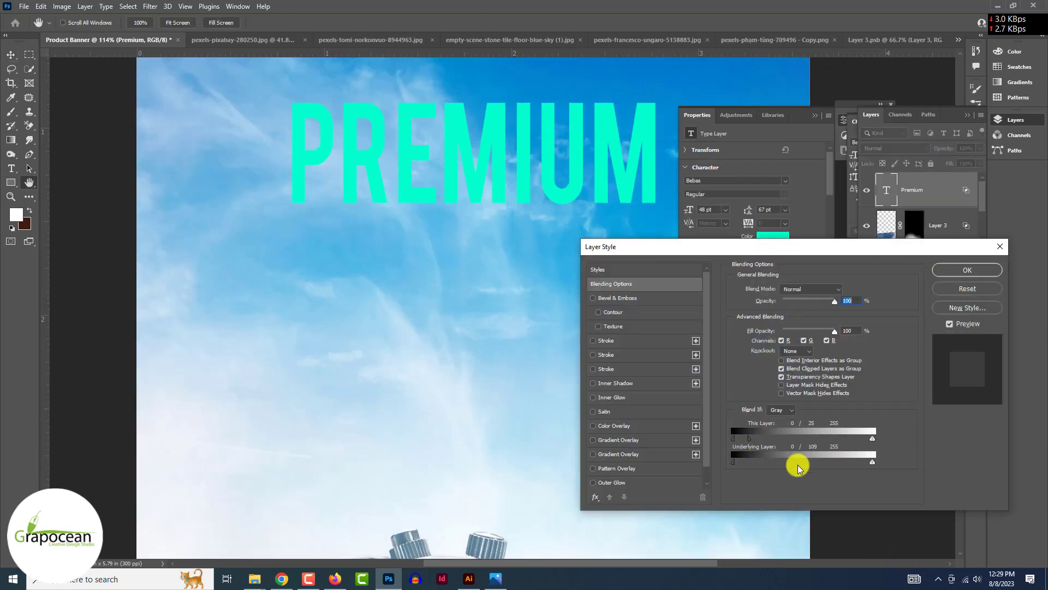
pyautogui.moveTo(797, 466); pyautogui.dragTo(870, 433)
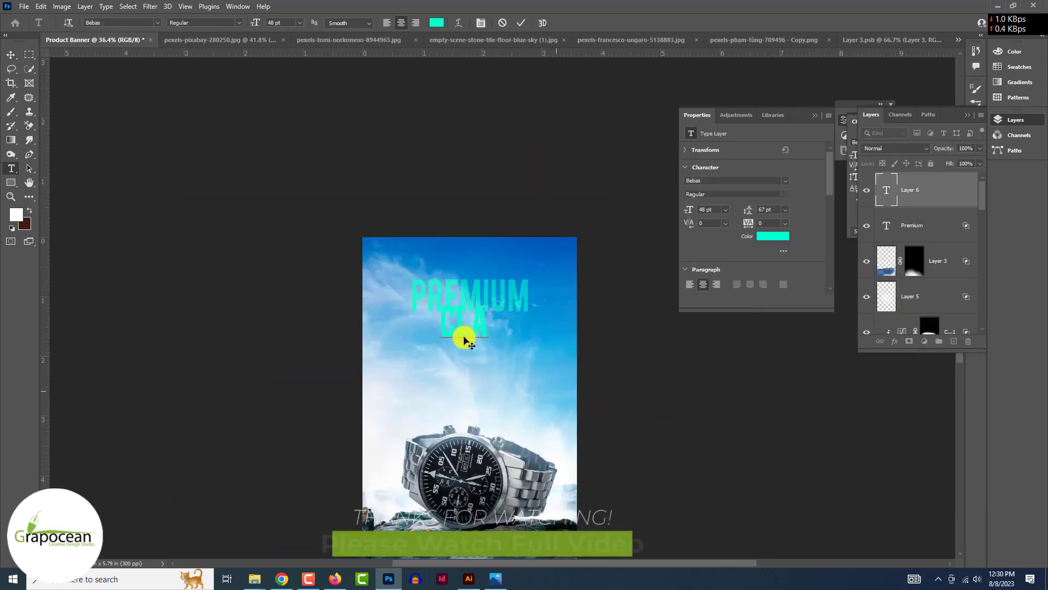
# Add the text HIGHQUALITY beneath PREMIUM in Montserrat Regular at 22 pt.
pyautogui.write('HIGHQUALITY')
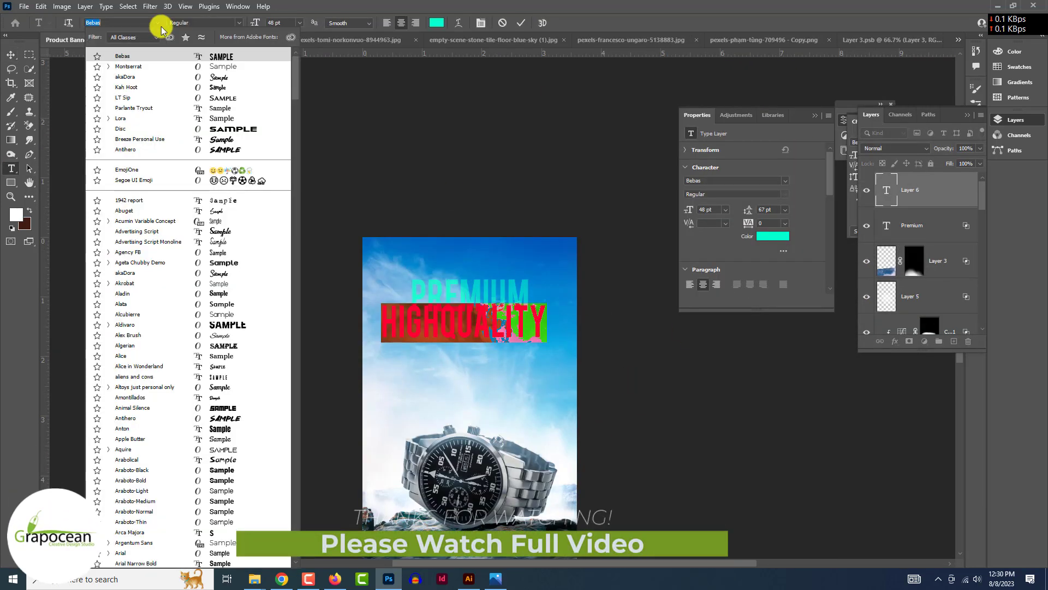
pyautogui.click(241, 73)
pyautogui.click(237, 23)
pyautogui.click(240, 23)
pyautogui.moveTo(241, 23); pyautogui.dragTo(238, 23)
# Color the Highquality text dark olive green by choosing a yellow-green hue and lowering its brightness.
pyautogui.click(435, 23)
pyautogui.click(785, 381)
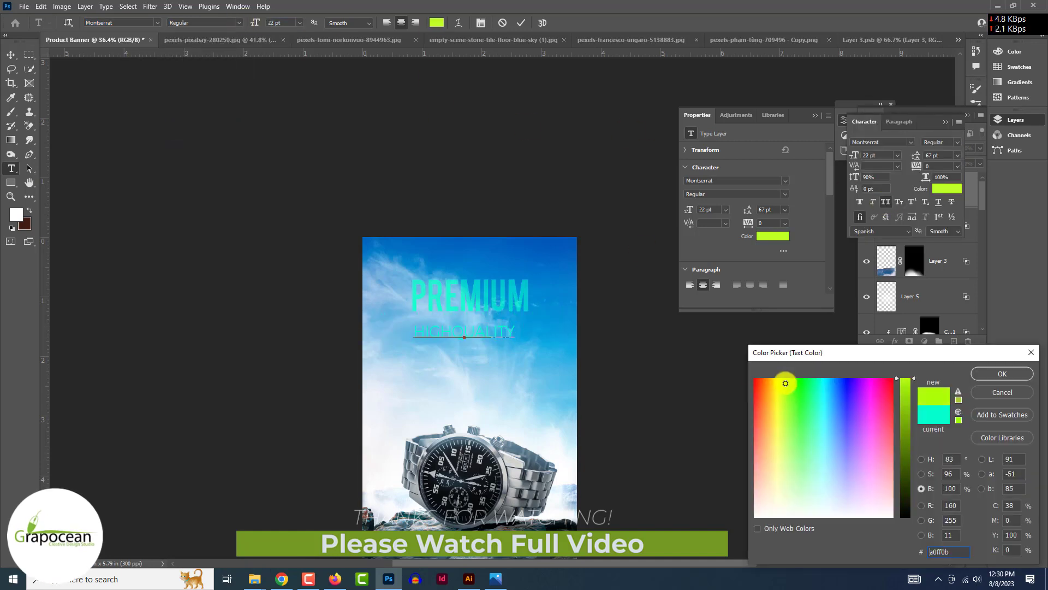
pyautogui.click(1001, 374)
pyautogui.click(435, 23)
pyautogui.moveTo(906, 385); pyautogui.dragTo(906, 472)
pyautogui.click(1001, 375)
pyautogui.click(238, 23)
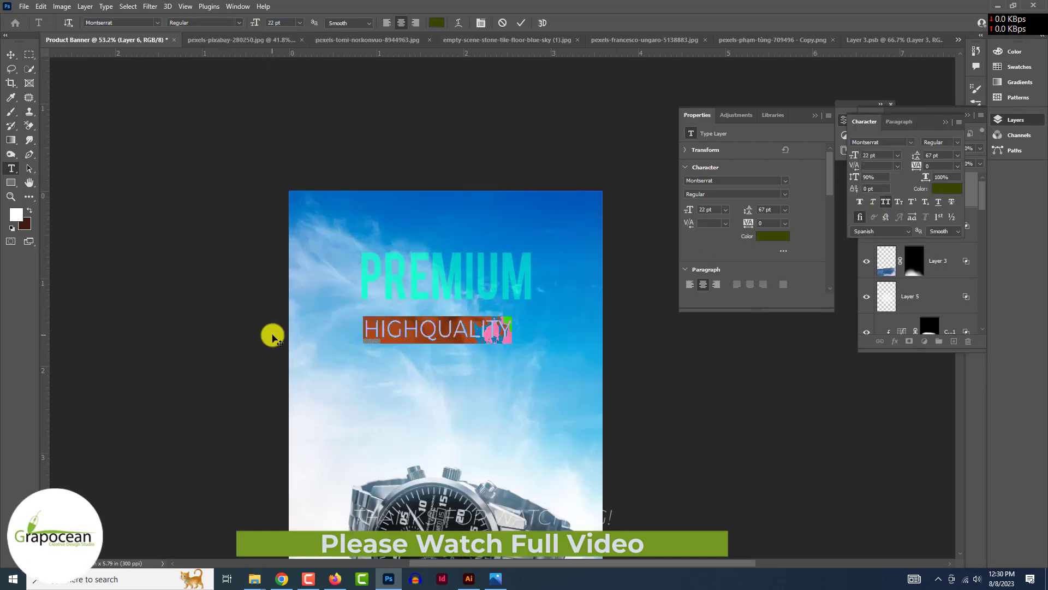
# Turn off All Caps for the Highquality text and reposition the PREMIUM title just above it.
pyautogui.click(884, 200)
pyautogui.click(814, 115)
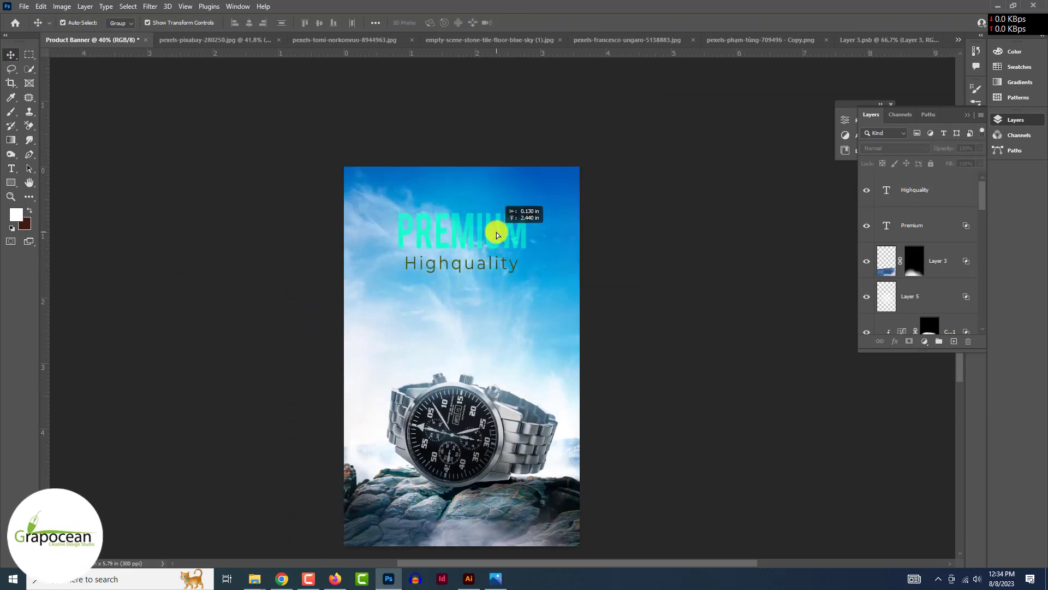
pyautogui.moveTo(498, 224); pyautogui.dragTo(492, 227)
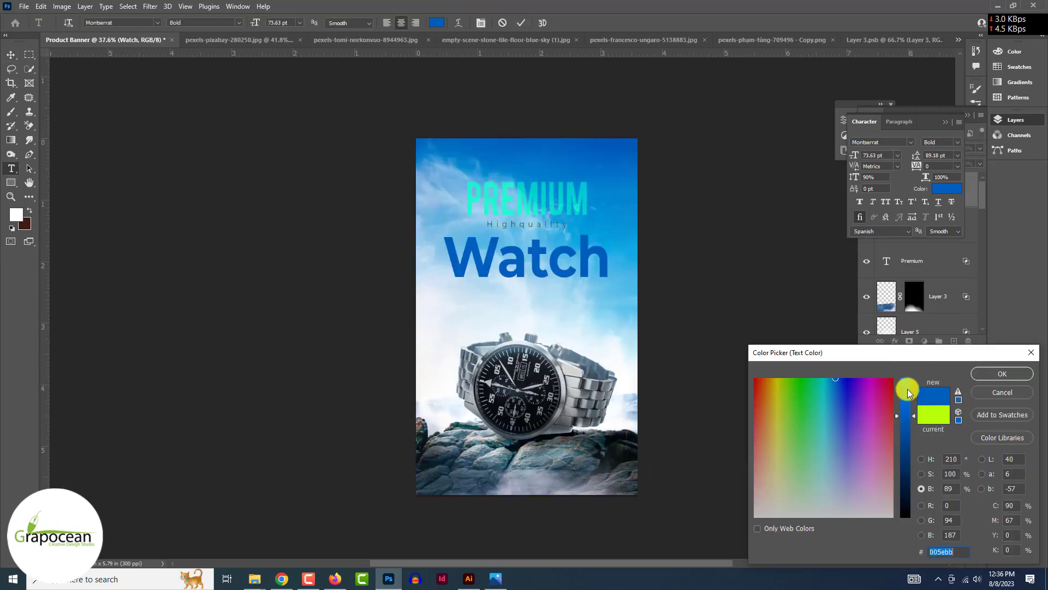
# Recolor the large Watch title to a full-brightness vivid blue.
pyautogui.moveTo(908, 392); pyautogui.dragTo(908, 378)
pyautogui.click(835, 383)
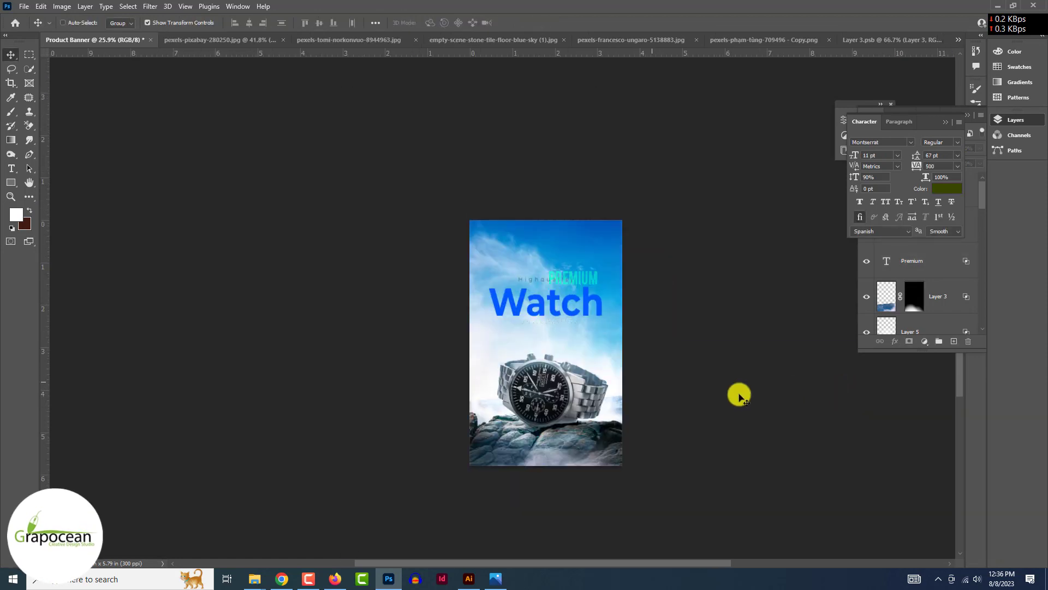
pyautogui.scroll(-2, 688, 450)
pyautogui.scroll(3, 764, 424)
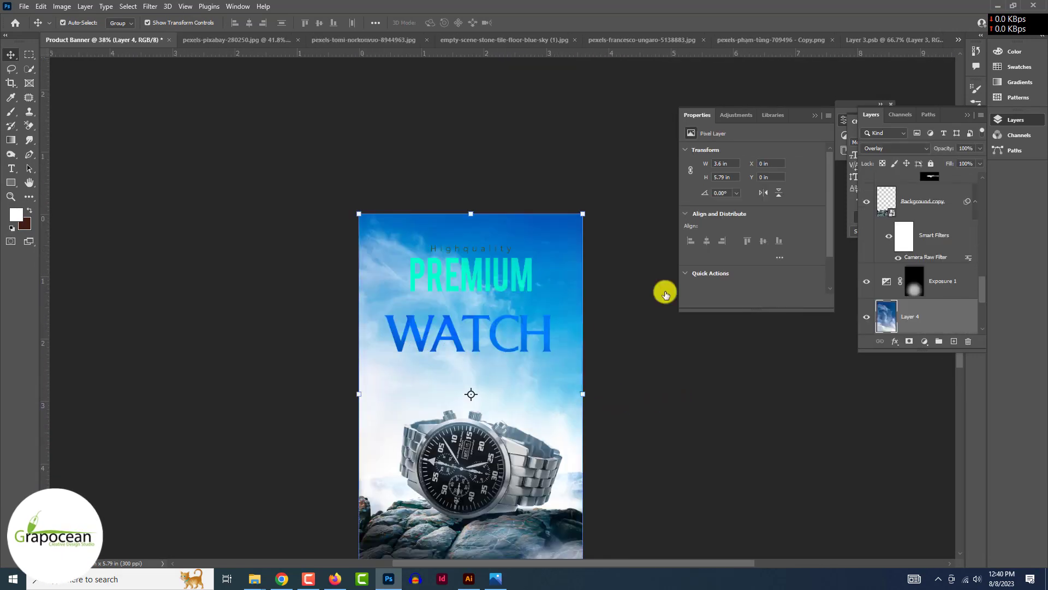
# Try other blend modes in place of Overlay on the Layer 4 sky image.
pyautogui.click(888, 147)
pyautogui.press('Down')
pyautogui.press('Down')
pyautogui.press('Down')
pyautogui.press('Down')
pyautogui.press('Down')
pyautogui.press('Down')
pyautogui.press('Down')
pyautogui.press('Down')
pyautogui.press('Down')
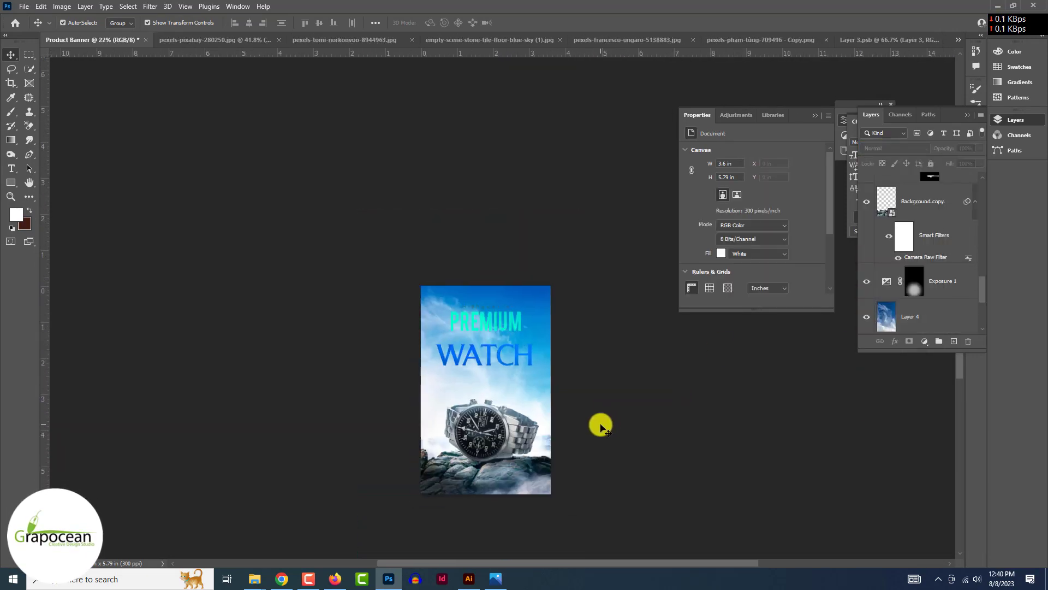